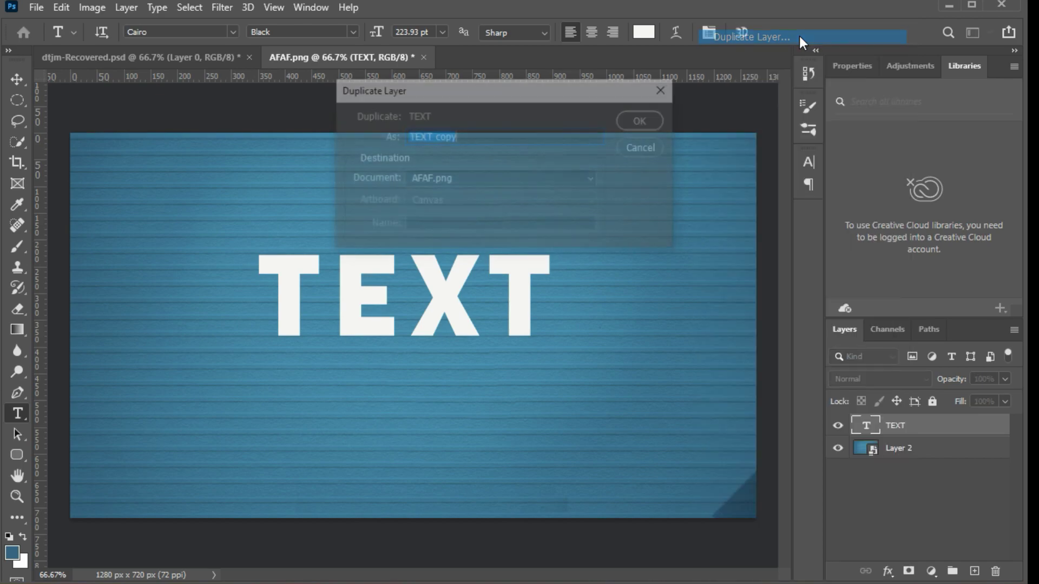
- Duplicate the TEXT layer and recolor the copy's text yellow-orange (H 37, S 98, B 98)
{"action": "left_click", "coordinate": [646, 119]}
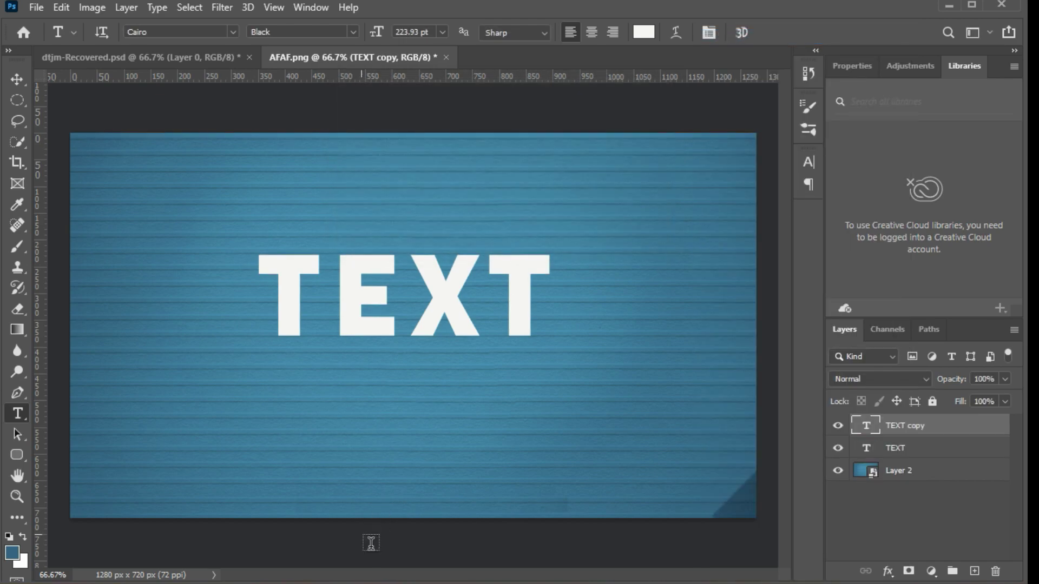
{"action": "double_click", "coordinate": [446, 300]}
{"action": "left_click", "coordinate": [653, 34]}
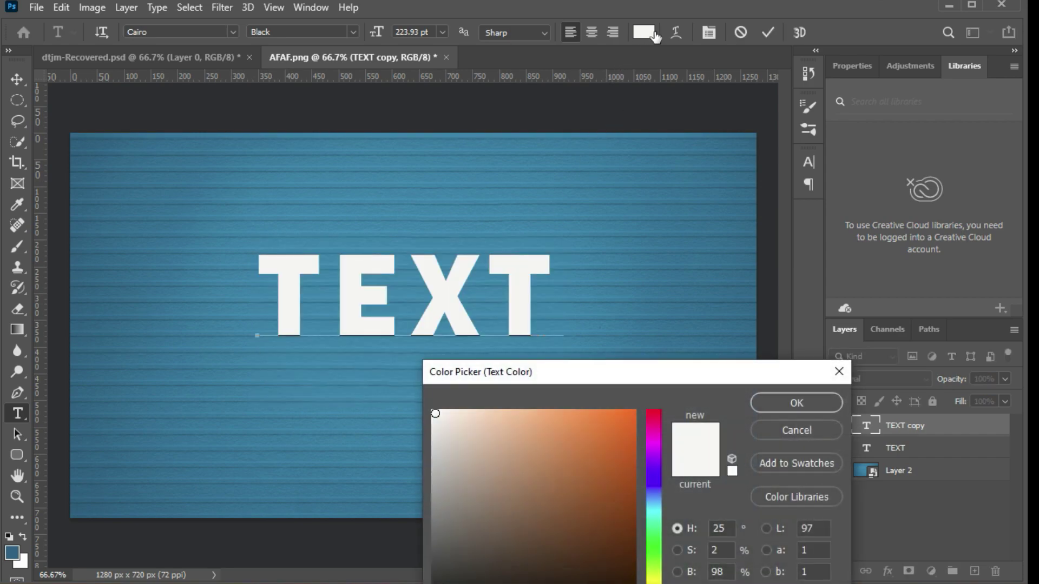
{"action": "left_click", "coordinate": [632, 414]}
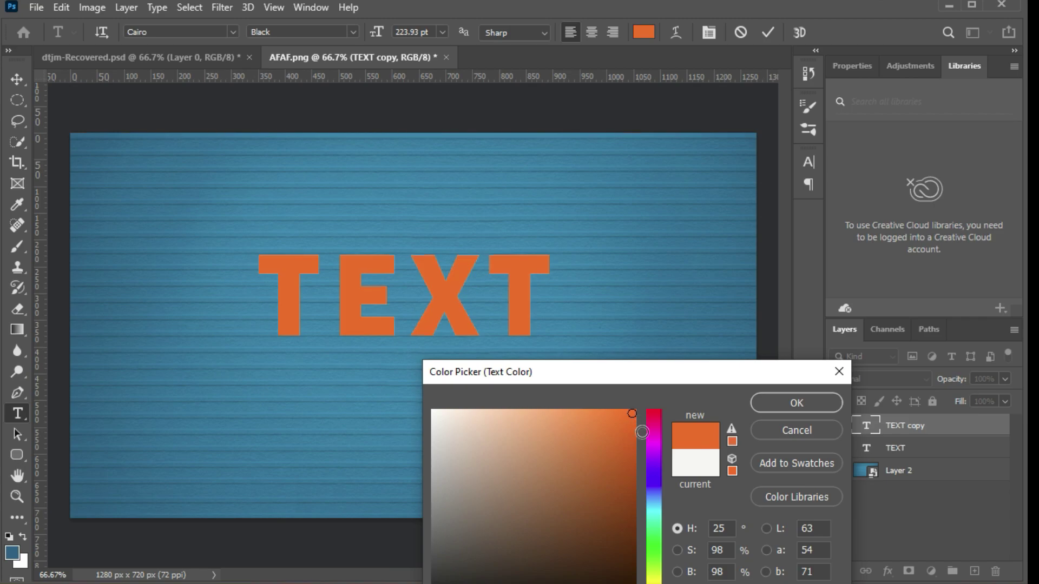
{"action": "left_click", "coordinate": [655, 583]}
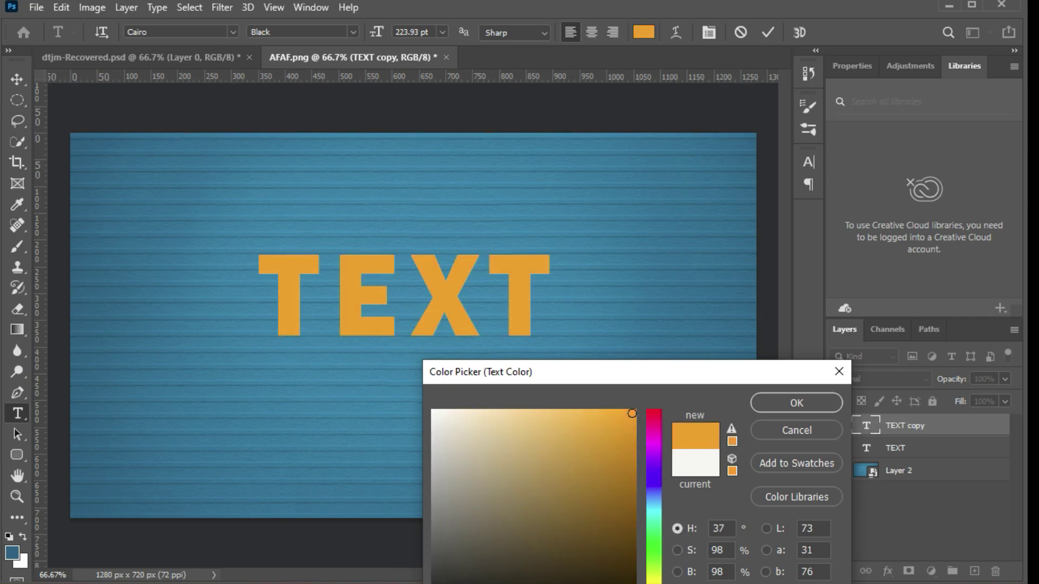
{"action": "left_click", "coordinate": [797, 403]}
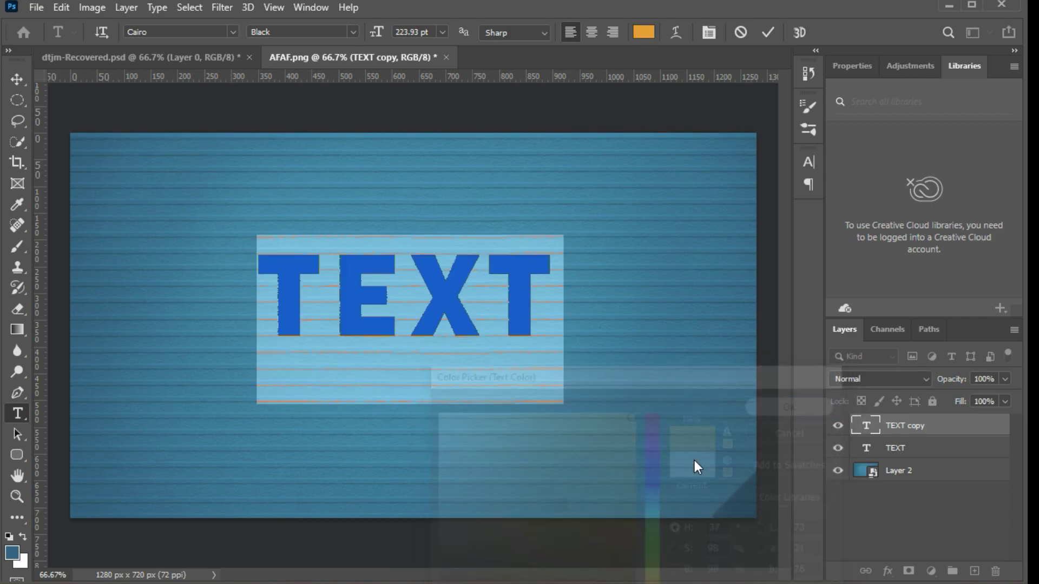
{"action": "left_click", "coordinate": [896, 521]}
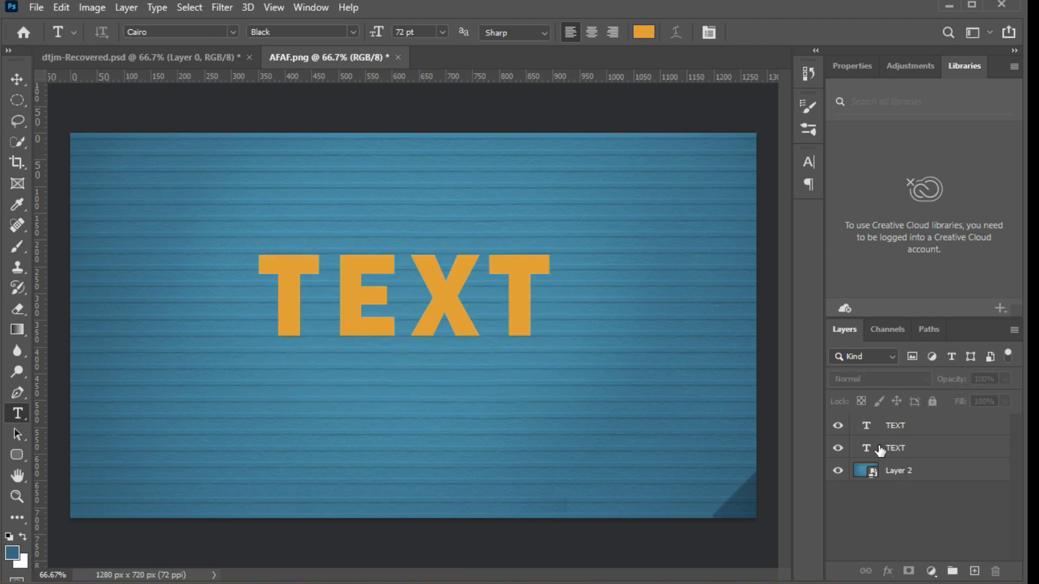
- Move the upper, orange TEXT layer slightly to the left, offsetting it from the white text beneath
{"action": "left_click", "coordinate": [840, 450]}
{"action": "left_click", "coordinate": [894, 425]}
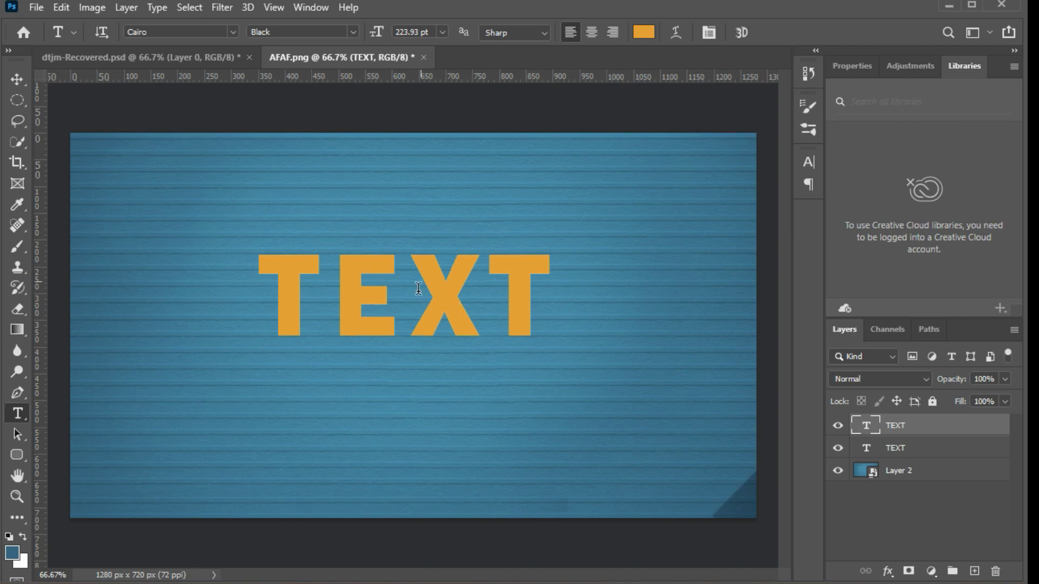
{"action": "left_click", "coordinate": [17, 79]}
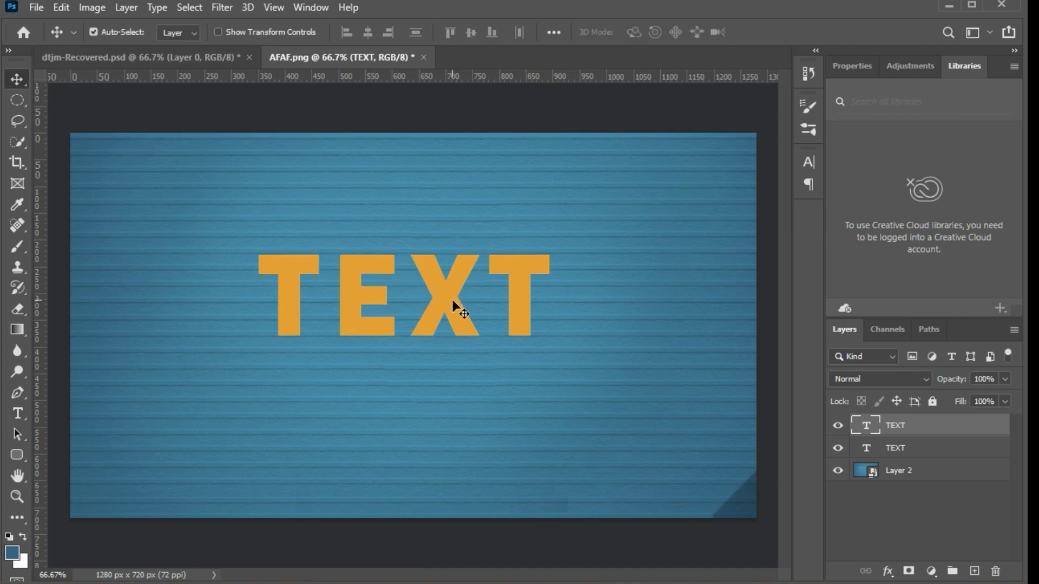
{"action": "left_click_drag", "start_coordinate": [453, 301], "coordinate": [441, 303]}
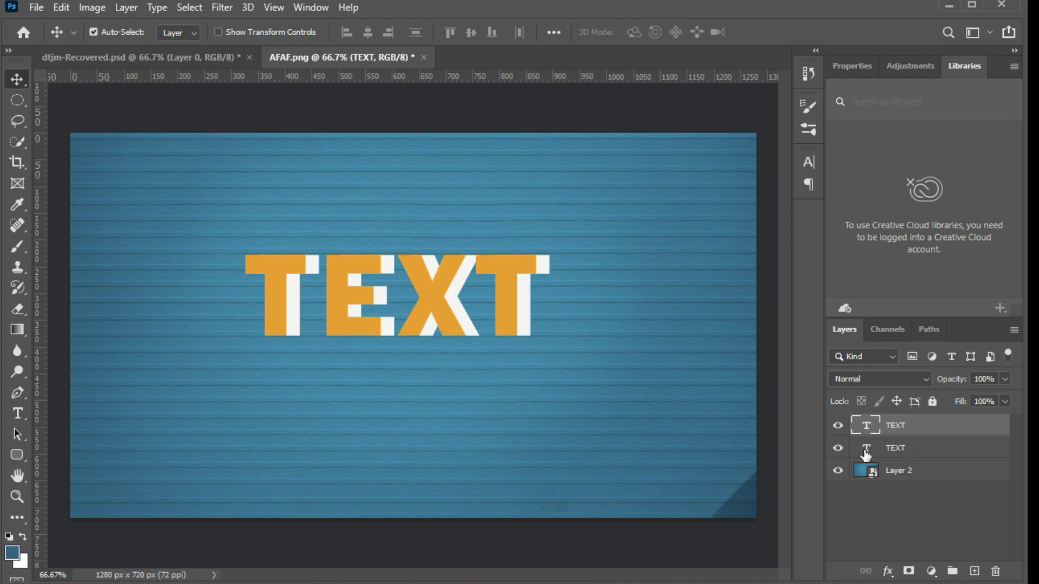
- Add a Gradient Overlay effect to the lower, white TEXT layer
{"action": "left_click", "coordinate": [842, 450]}
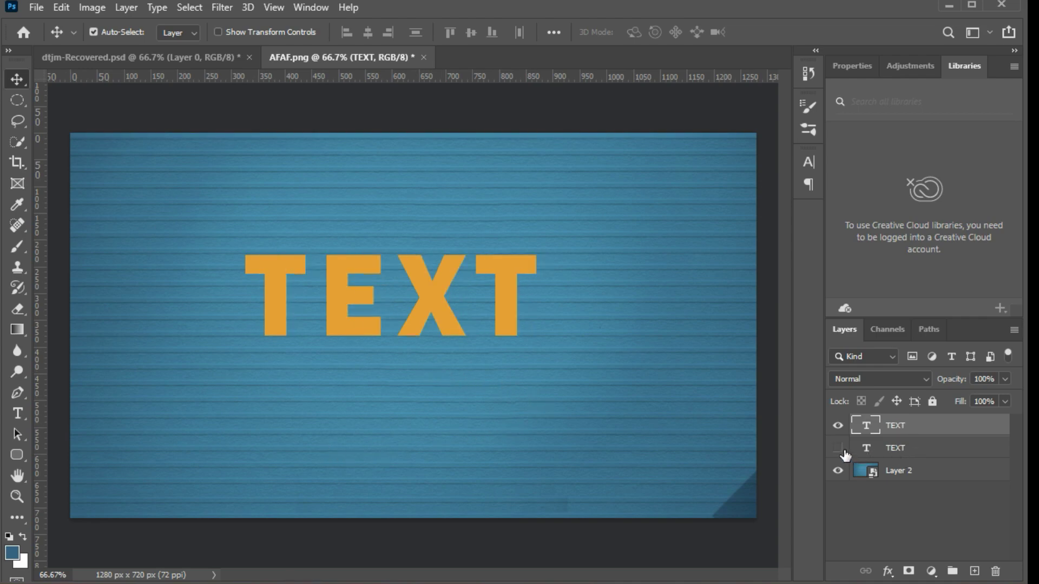
{"action": "left_click", "coordinate": [938, 460]}
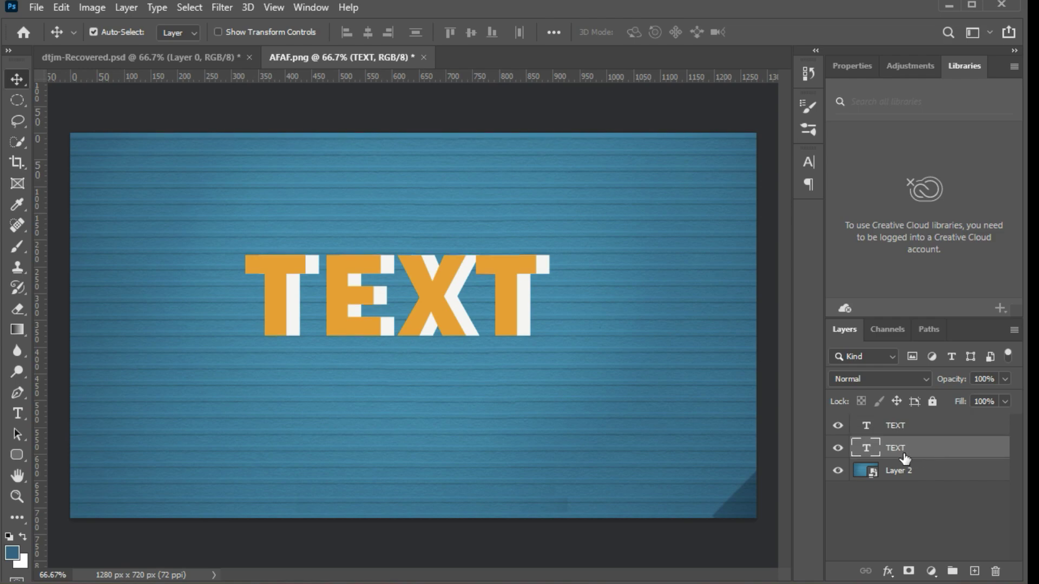
{"action": "double_click", "coordinate": [932, 459]}
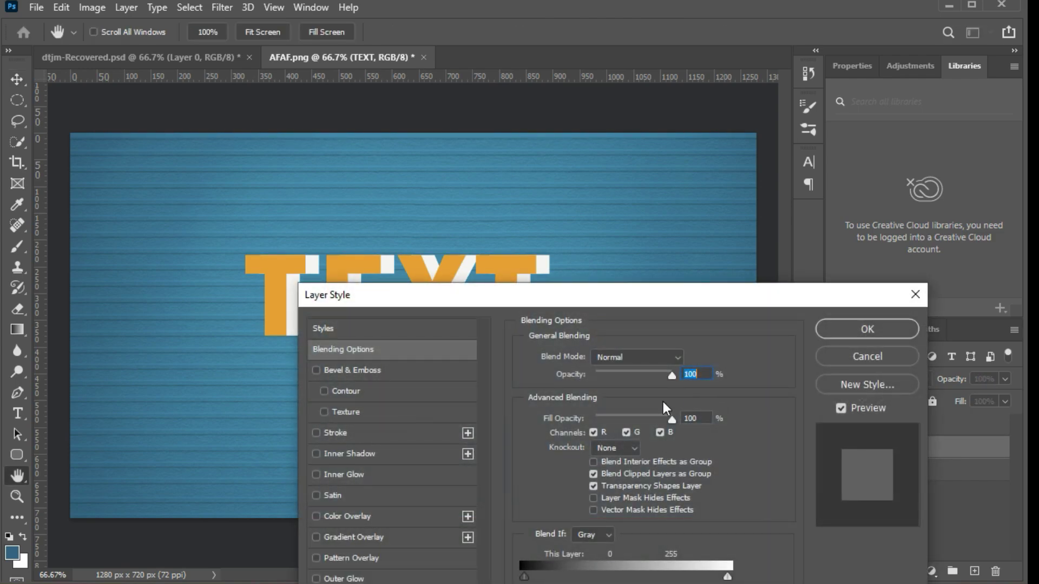
{"action": "mouse_move", "coordinate": [563, 306]}
{"action": "left_mouse_down"}
{"action": "mouse_move", "coordinate": [774, 286]}
{"action": "mouse_move", "coordinate": [812, 257]}
{"action": "mouse_move", "coordinate": [824, 222]}
{"action": "left_mouse_up"}
{"action": "left_click", "coordinate": [604, 463]}
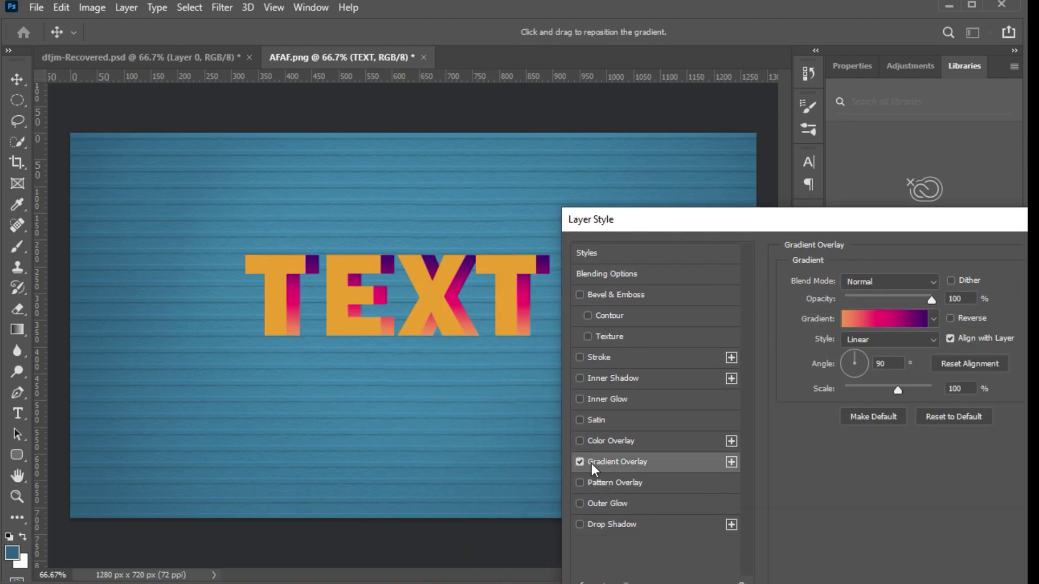
- Try several gradient presets from the Reds group, including Red_01, Red_02 and Red_06, on the lower text's overlay
{"action": "left_click", "coordinate": [878, 319]}
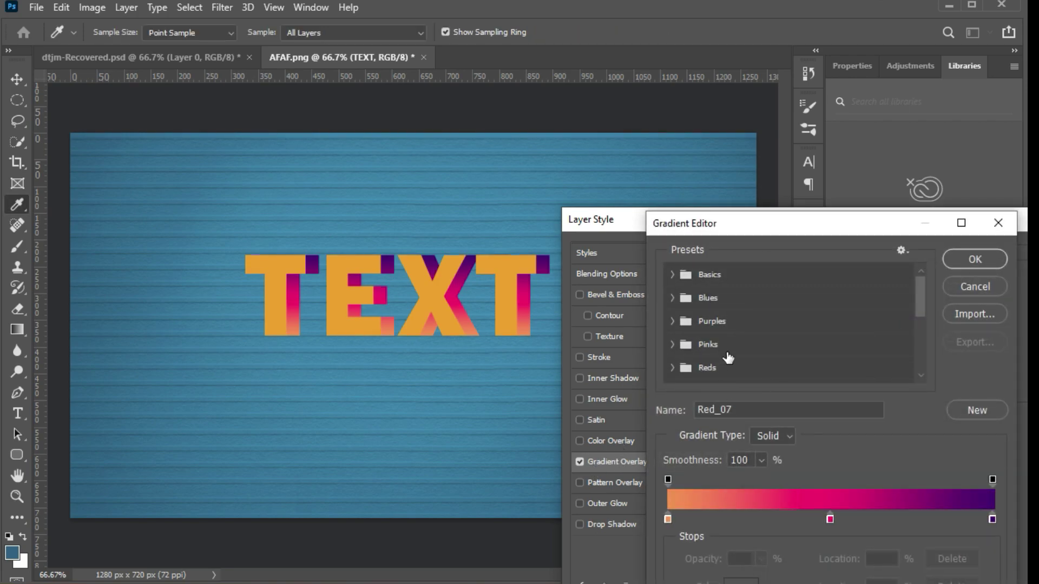
{"action": "scroll", "coordinate": [728, 358], "scroll_direction": "down", "scroll_amount": 2}
{"action": "left_click", "coordinate": [679, 331]}
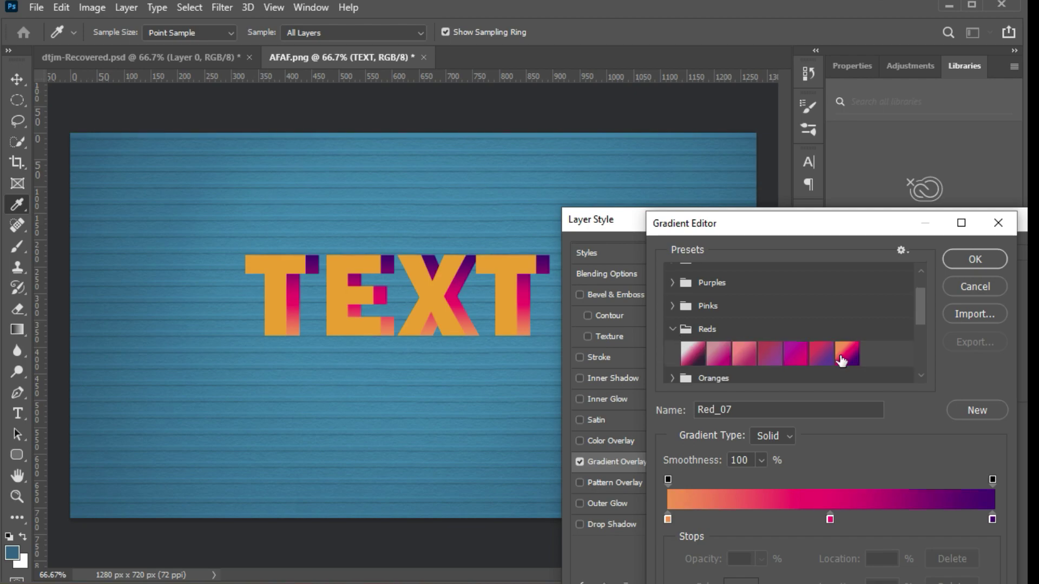
{"action": "scroll", "coordinate": [842, 360], "scroll_direction": "down", "scroll_amount": 1}
{"action": "left_click", "coordinate": [704, 331]}
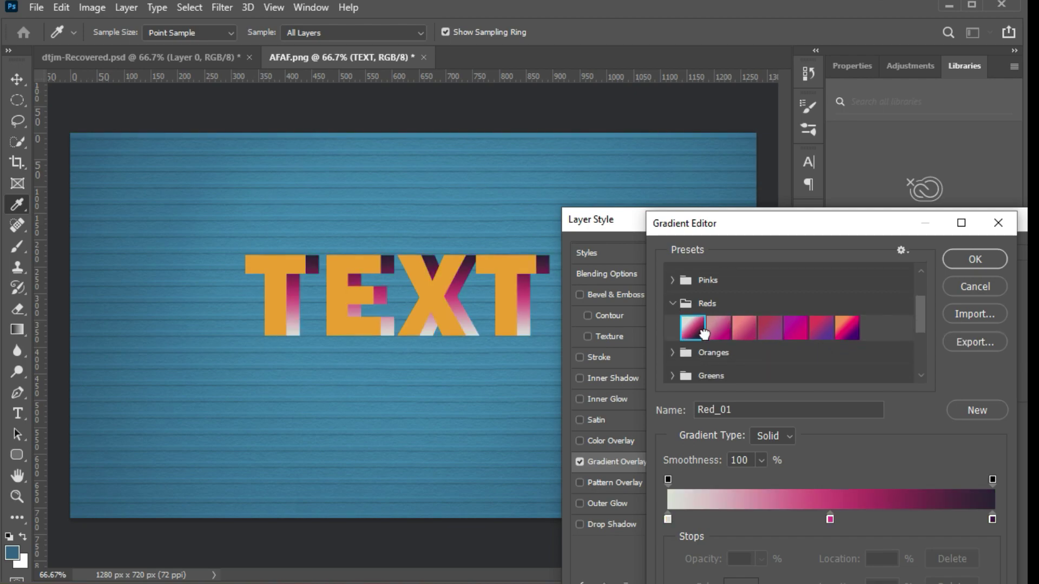
{"action": "left_click", "coordinate": [727, 333]}
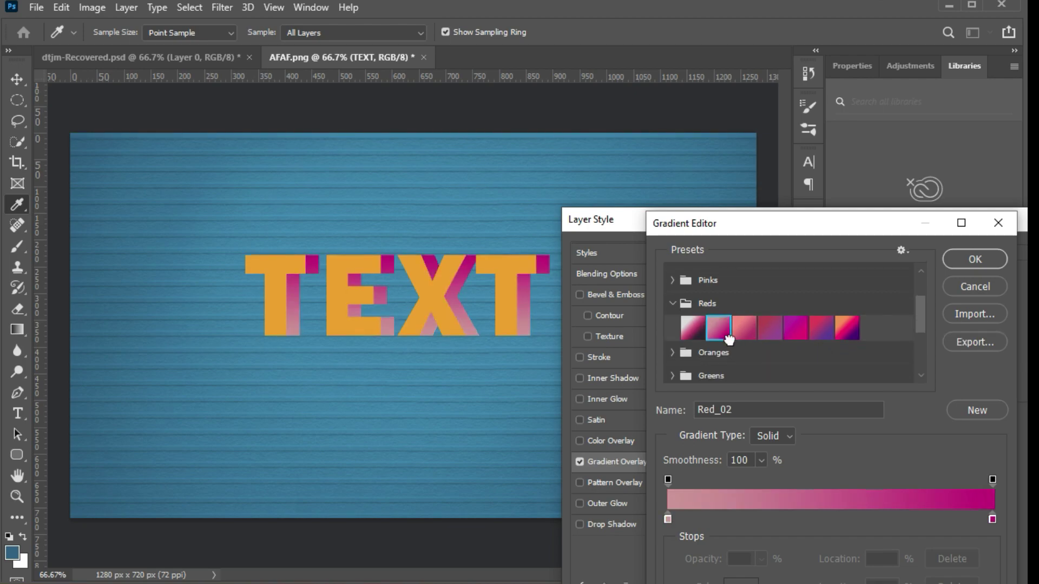
{"action": "left_click", "coordinate": [755, 332]}
{"action": "left_click", "coordinate": [773, 333]}
{"action": "left_click", "coordinate": [832, 338]}
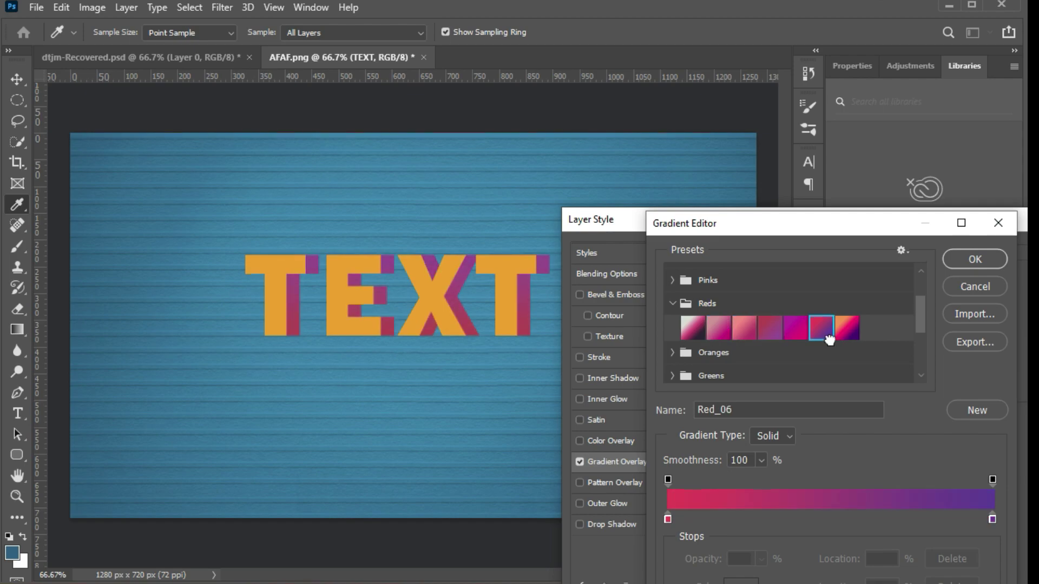
- Set the overlay's gradient to Red_07 and apply the layer style to the lower TEXT layer
{"action": "left_click", "coordinate": [847, 328]}
{"action": "scroll", "coordinate": [797, 357], "scroll_direction": "up", "scroll_amount": 3}
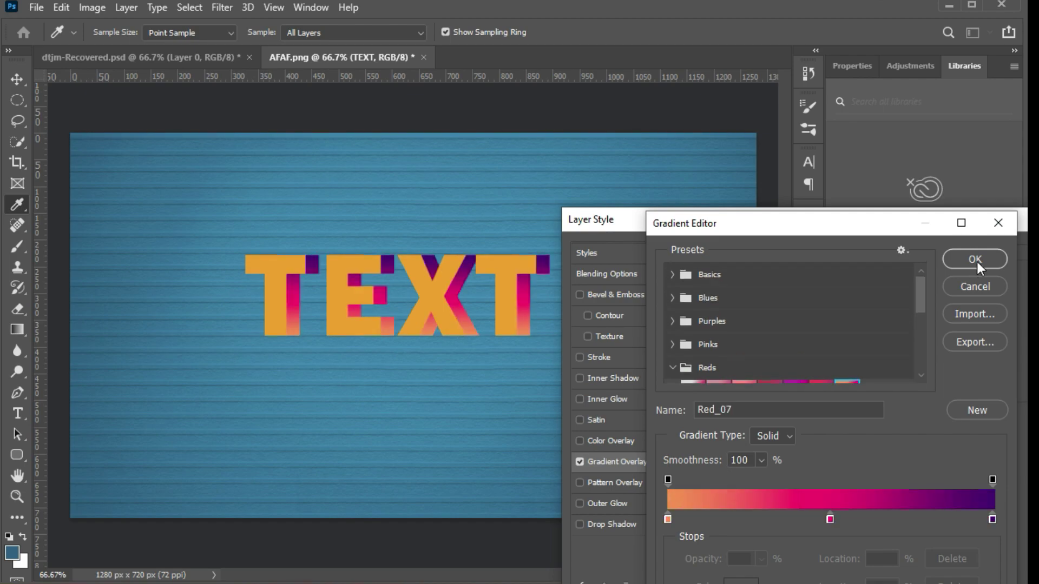
{"action": "left_click", "coordinate": [982, 258]}
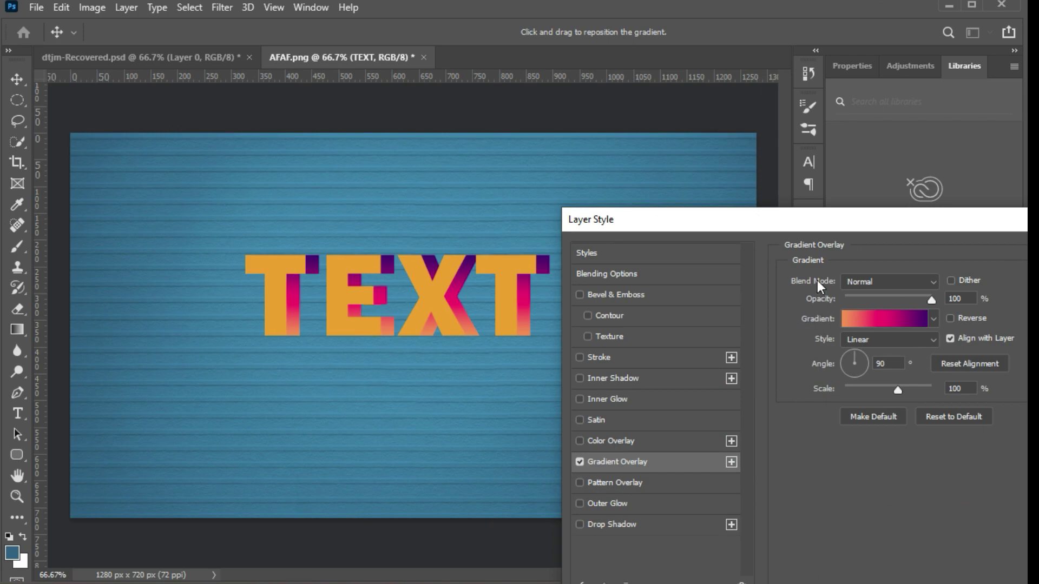
{"action": "left_click_drag", "start_coordinate": [768, 224], "coordinate": [483, 250]}
{"action": "left_click", "coordinate": [856, 277]}
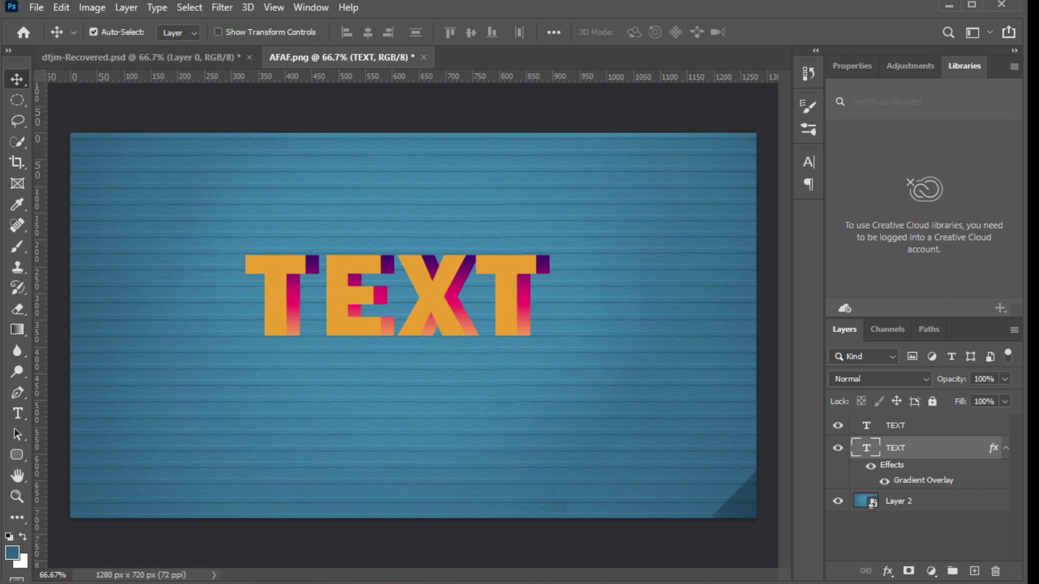
{"action": "left_click", "coordinate": [838, 449]}
{"action": "left_click", "coordinate": [838, 448]}
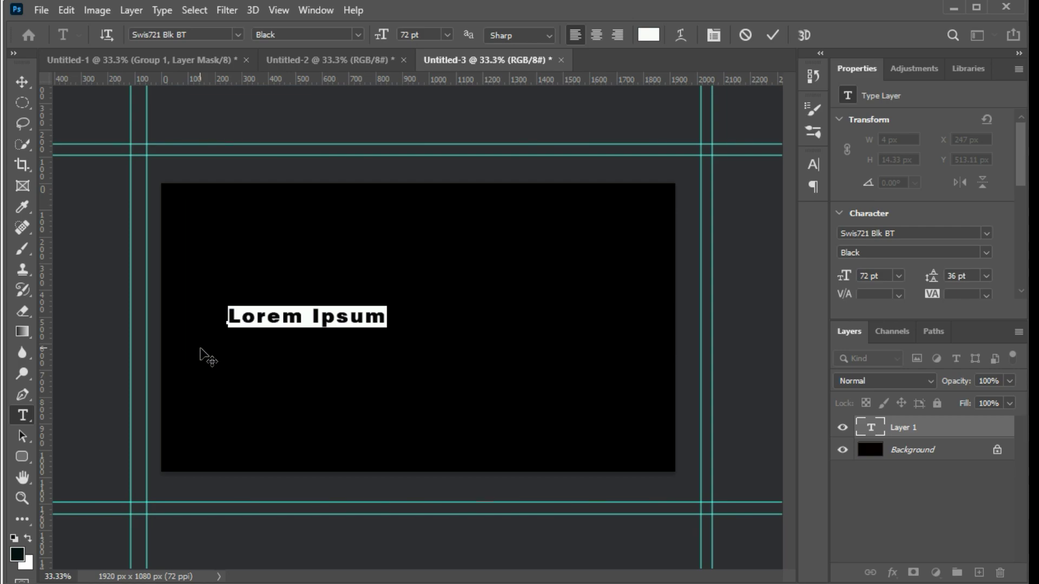
- Enter the letter S as white text, scale it to about 639% and place it vertically centred near the canvas's left edge
{"action": "type", "text": "S"}
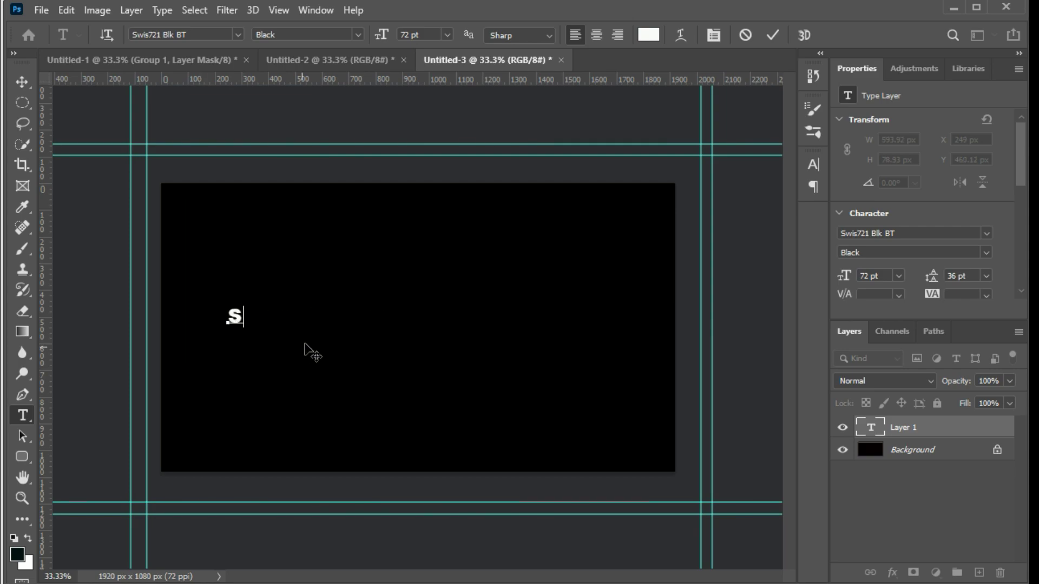
{"action": "left_click", "coordinate": [772, 35]}
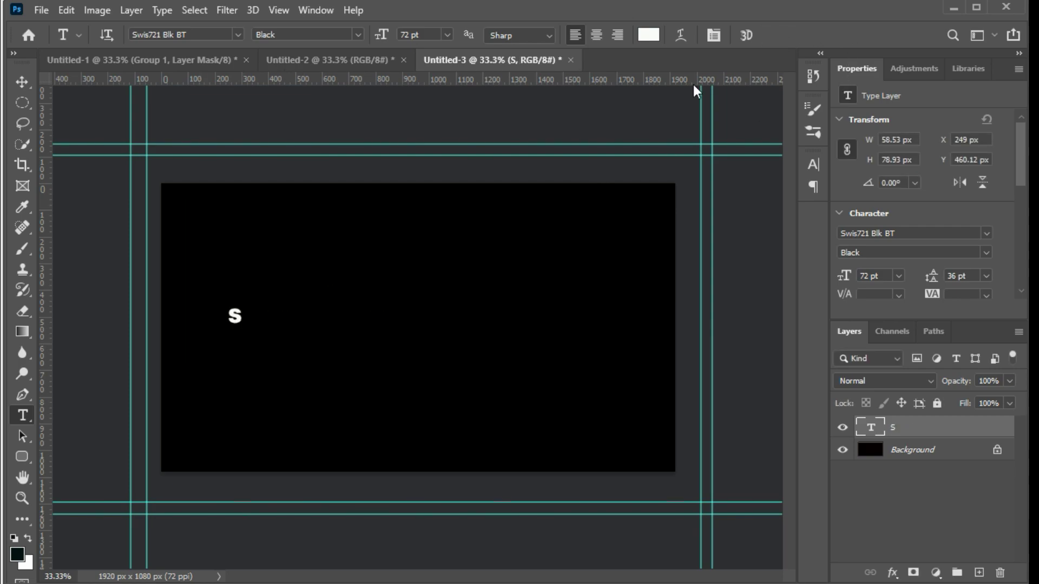
{"action": "key", "text": "ctrl+t"}
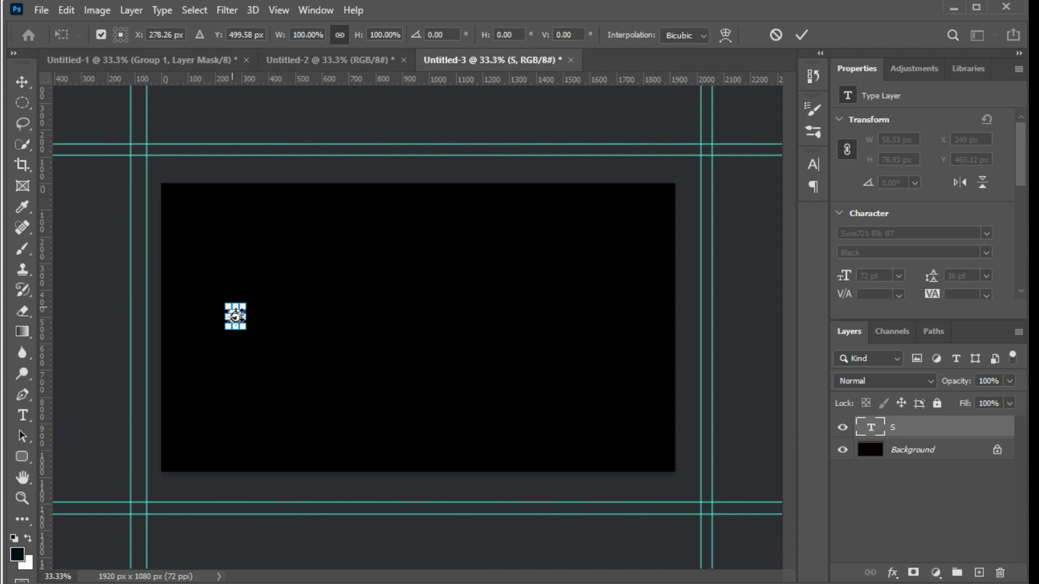
{"action": "left_click_drag", "start_coordinate": [248, 305], "coordinate": [302, 230]}
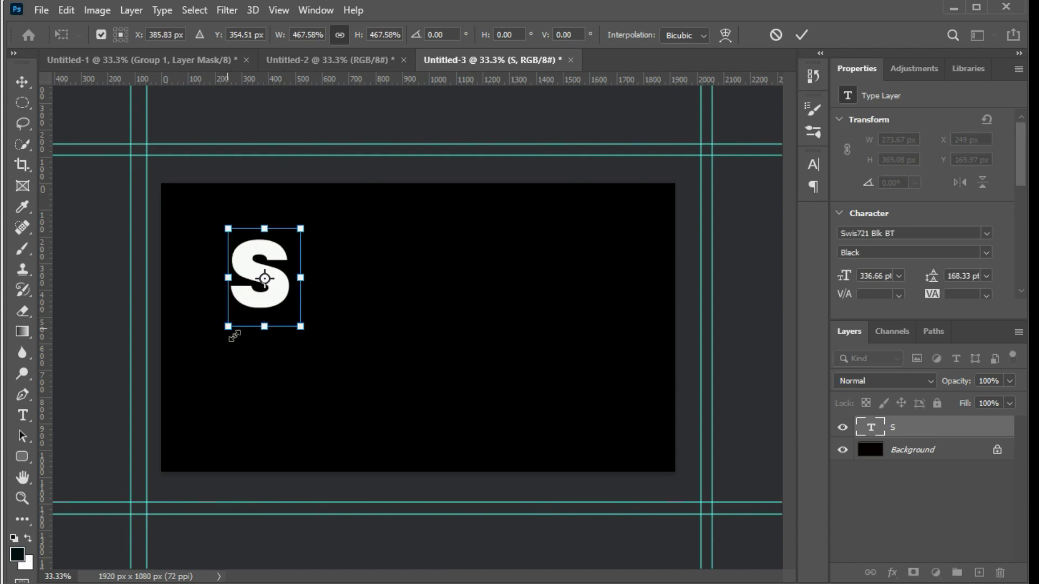
{"action": "left_click_drag", "start_coordinate": [235, 337], "coordinate": [208, 373]}
{"action": "left_click_drag", "start_coordinate": [283, 313], "coordinate": [254, 345]}
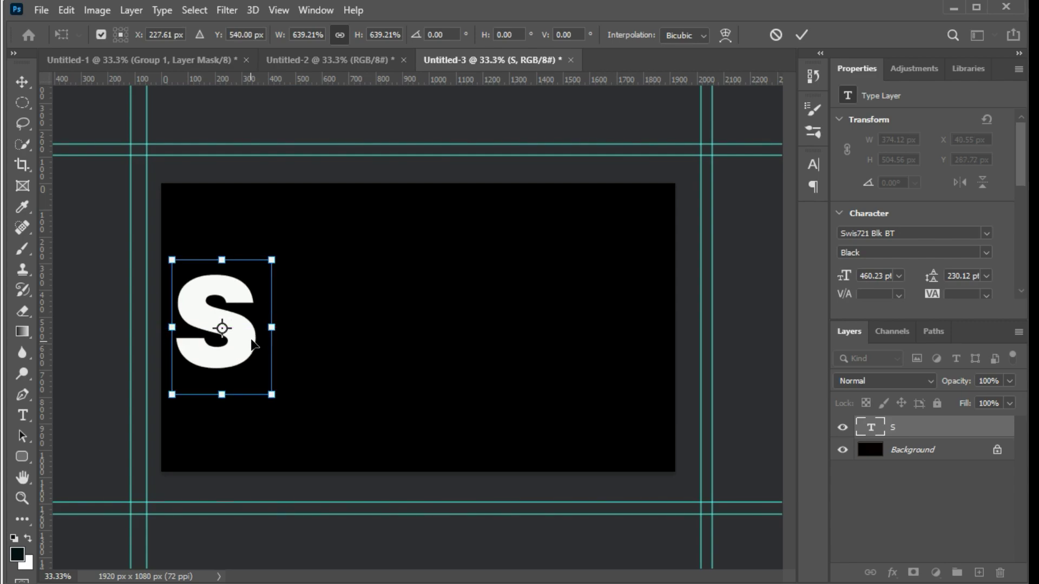
{"action": "left_click", "coordinate": [801, 34]}
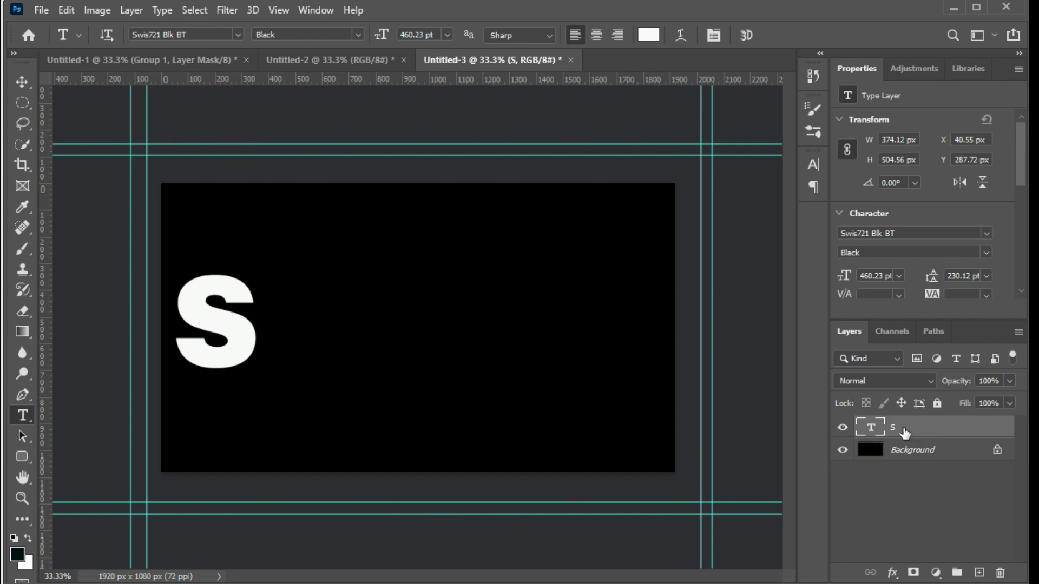
- Duplicate the S text layer five times
{"action": "key", "text": "ctrl+j"}
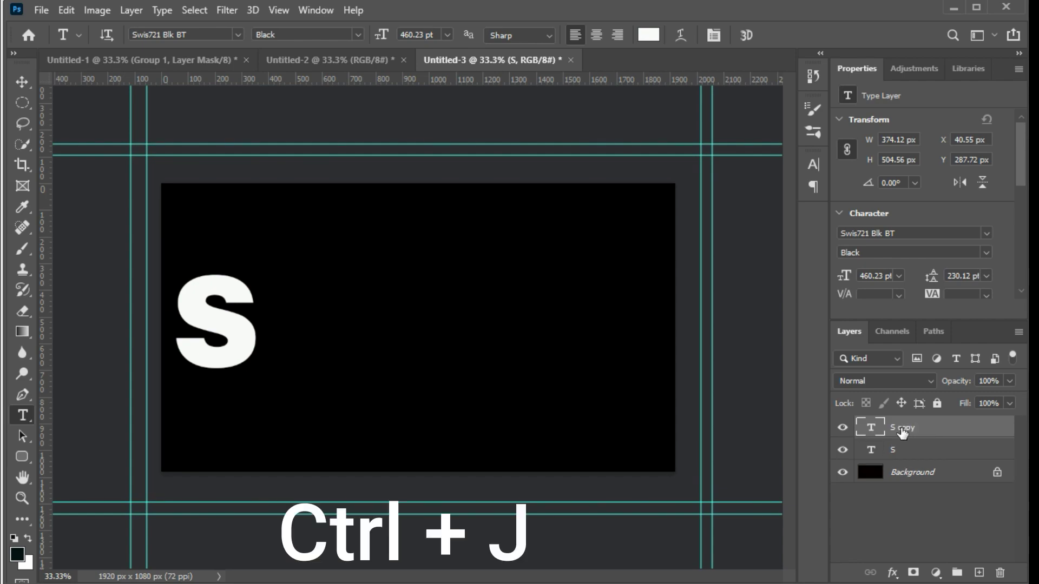
{"action": "key", "text": "ctrl+j"}
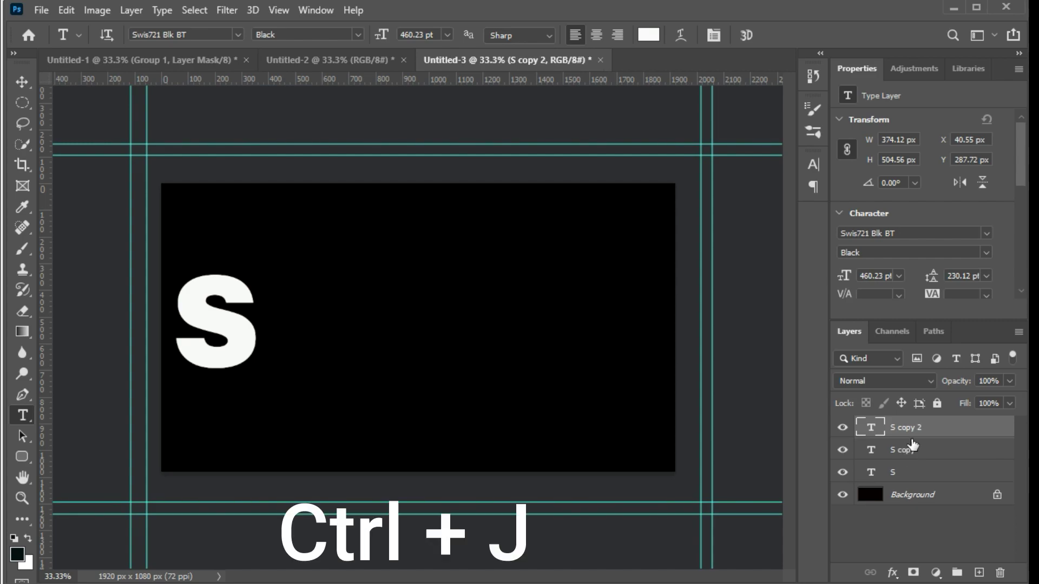
{"action": "key", "text": "ctrl+j"}
{"action": "key", "text": "ctrl+j"}
{"action": "key", "text": "ctrl+j"}
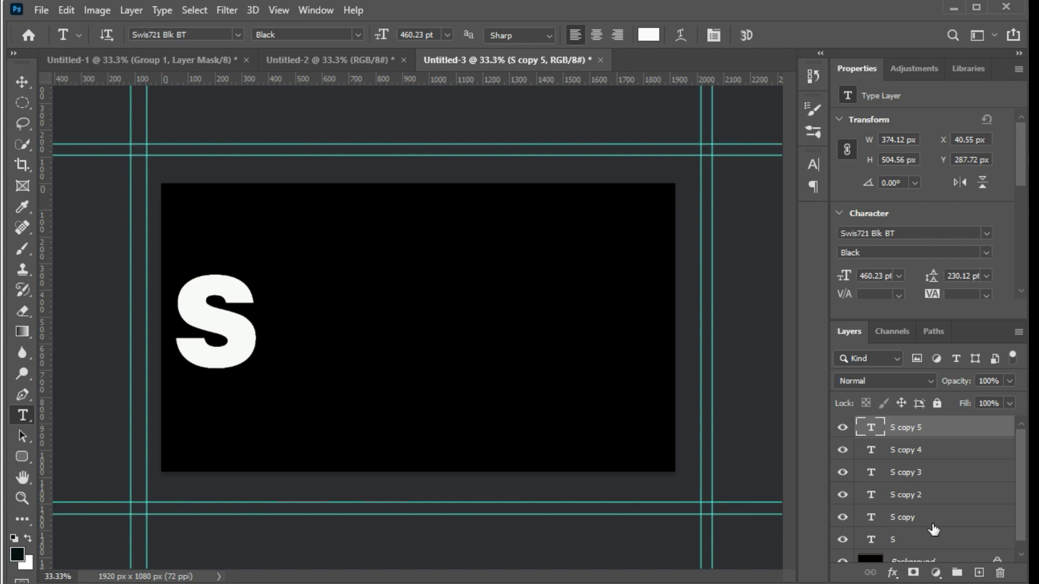
- Line up S copy and S copy 2 to the right of the first S, at about X 335 px and 629 px
{"action": "left_click", "coordinate": [909, 517]}
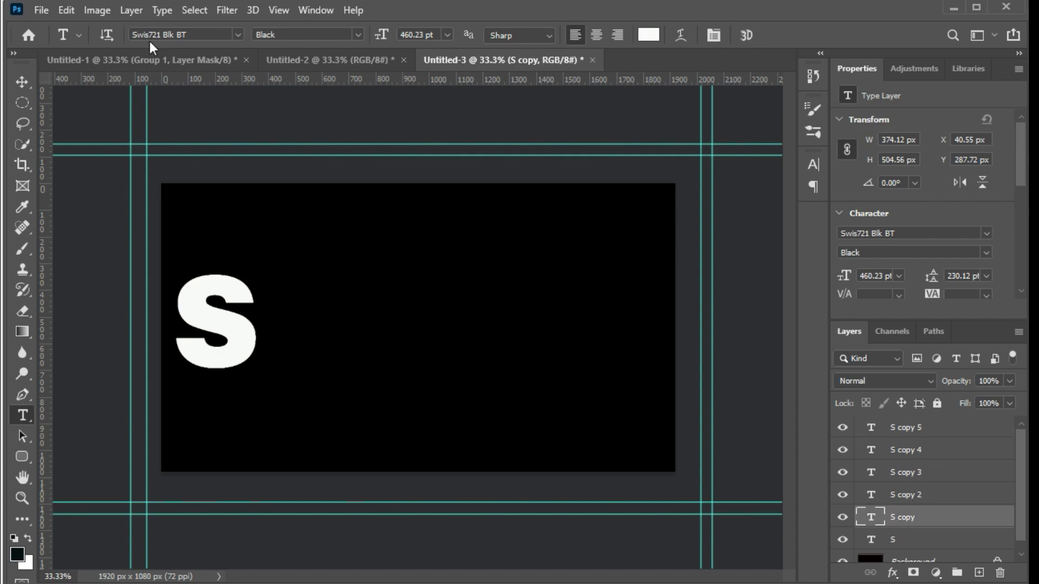
{"action": "left_click", "coordinate": [22, 83]}
{"action": "left_click", "coordinate": [98, 34]}
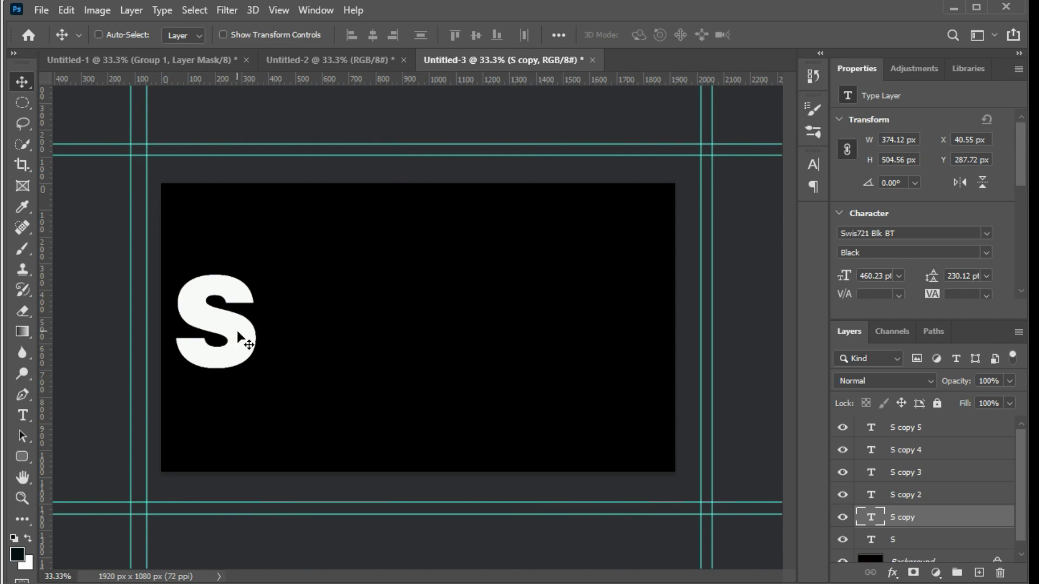
{"action": "left_click_drag", "start_coordinate": [240, 338], "coordinate": [293, 338]}
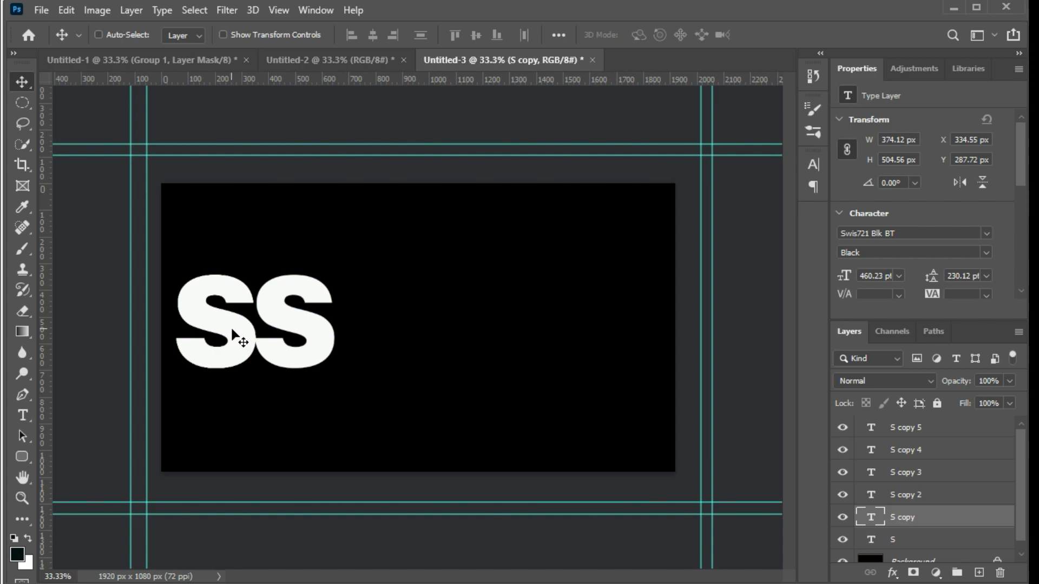
{"action": "mouse_move", "coordinate": [231, 329]}
{"action": "left_mouse_down"}
{"action": "mouse_move", "coordinate": [264, 325]}
{"action": "mouse_move", "coordinate": [233, 324]}
{"action": "left_mouse_up"}
{"action": "left_click", "coordinate": [865, 491]}
{"action": "left_click_drag", "start_coordinate": [244, 343], "coordinate": [396, 345]}
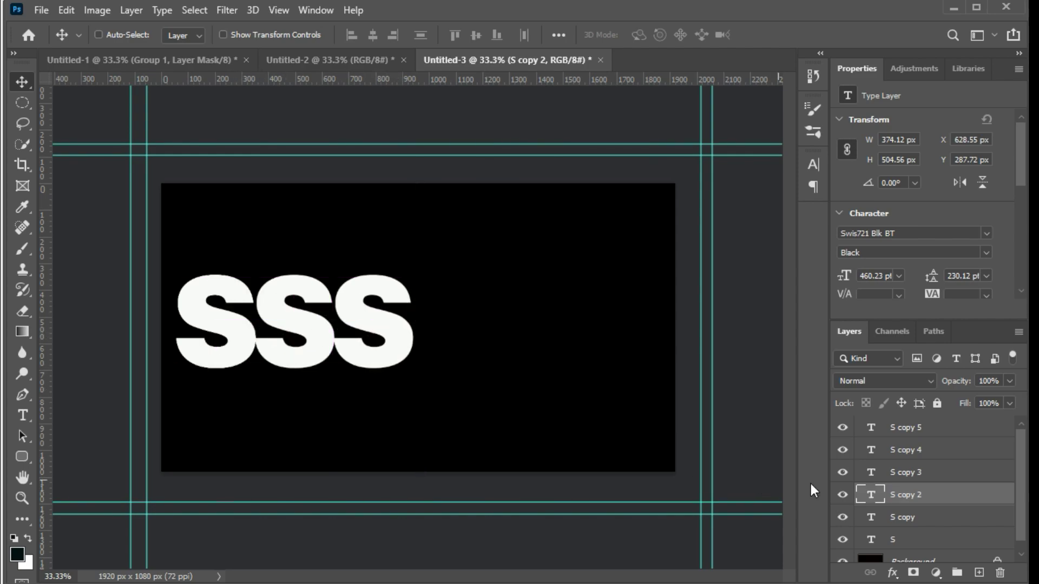
- Extend the row with S copy 3, S copy 4 and S copy 5, placed at about X 923 px, 1217 px and 1511 px
{"action": "key", "text": "alt+bracketright"}
{"action": "left_click_drag", "start_coordinate": [242, 339], "coordinate": [473, 346]}
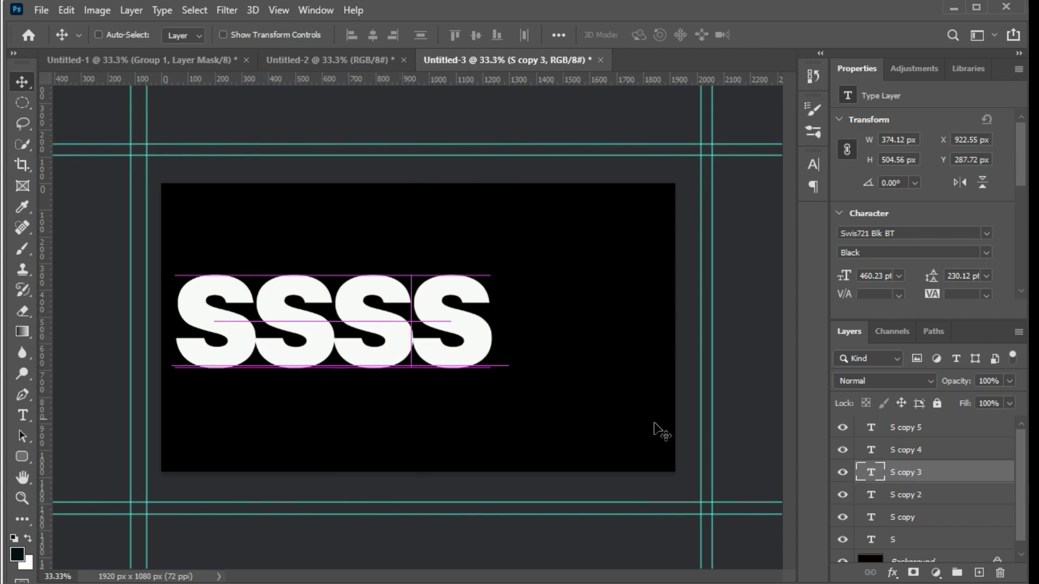
{"action": "left_click", "coordinate": [909, 456]}
{"action": "left_click_drag", "start_coordinate": [243, 343], "coordinate": [556, 357]}
{"action": "left_click", "coordinate": [909, 427]}
{"action": "left_click_drag", "start_coordinate": [232, 348], "coordinate": [599, 343]}
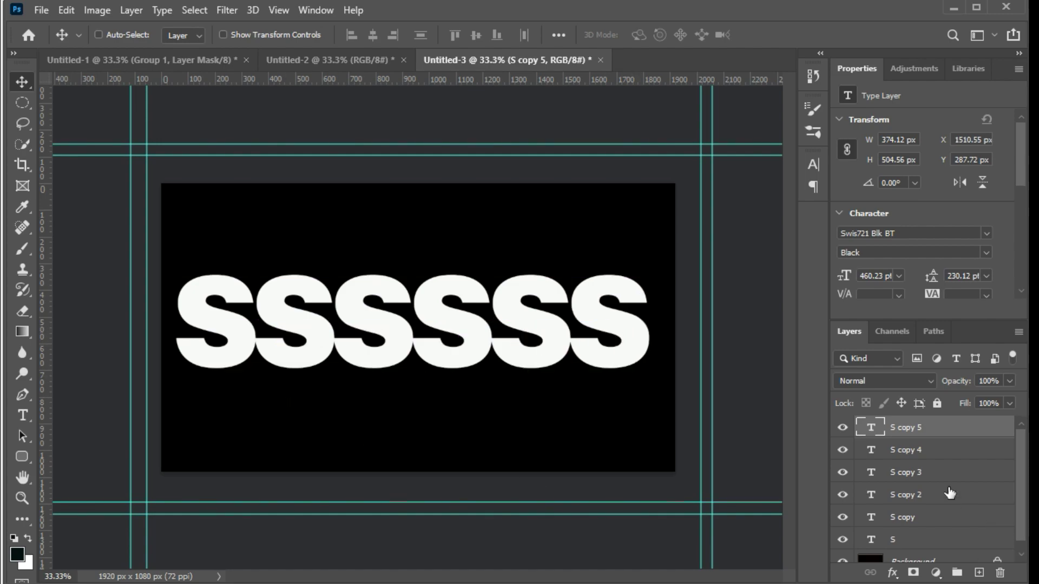
- Replace the second letter in the row with H and the third with A
{"action": "left_click", "coordinate": [309, 341], "text": "ctrl"}
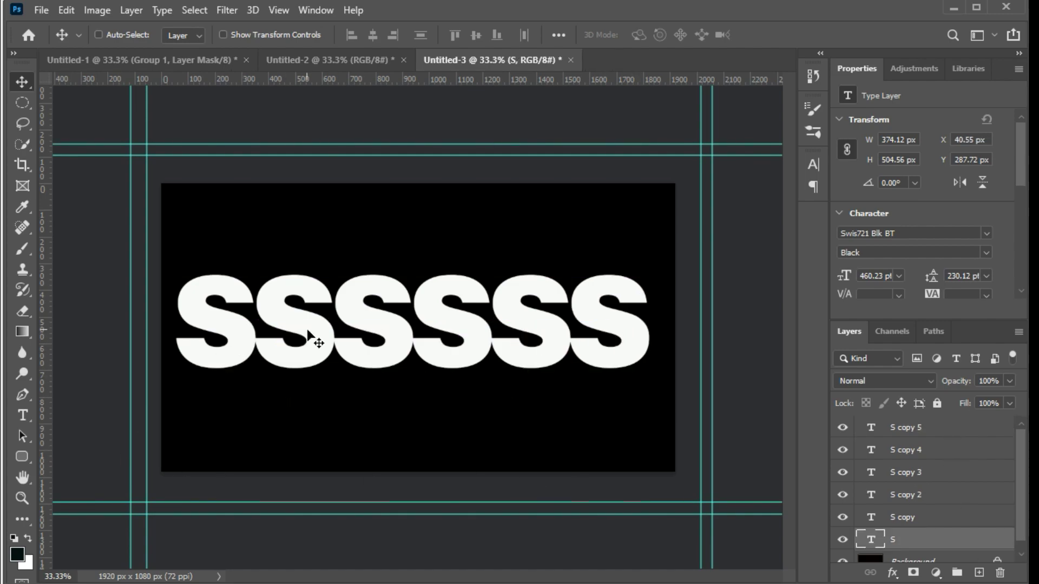
{"action": "double_click", "coordinate": [310, 337]}
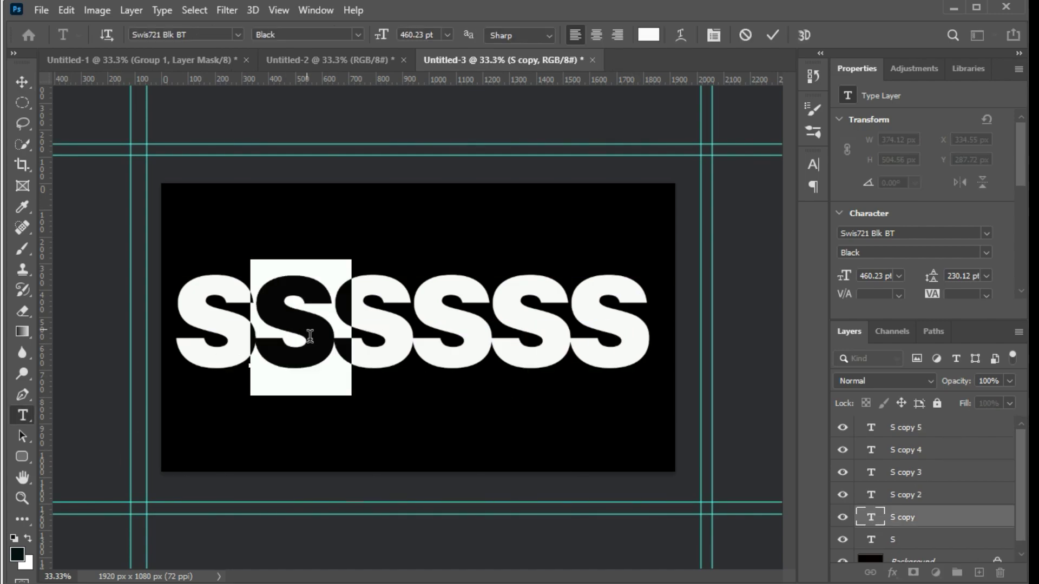
{"action": "type", "text": "H"}
{"action": "left_click", "coordinate": [773, 35]}
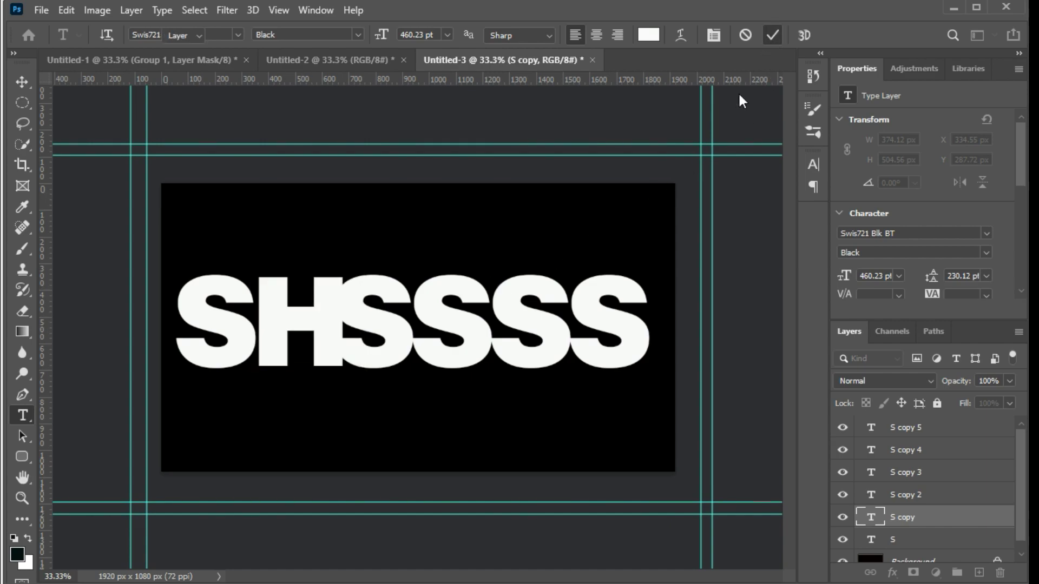
{"action": "double_click", "coordinate": [387, 333]}
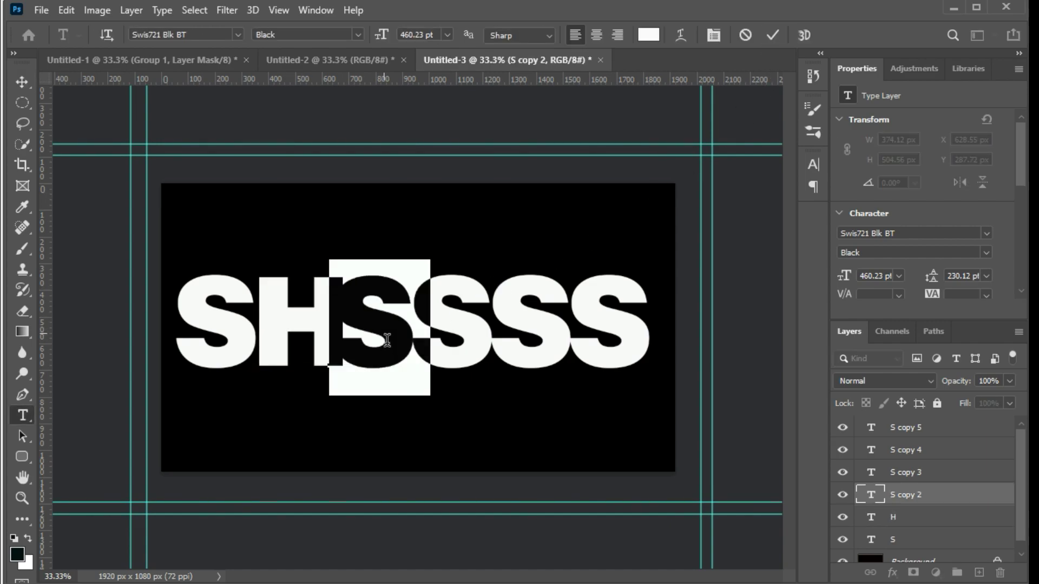
{"action": "type", "text": "A"}
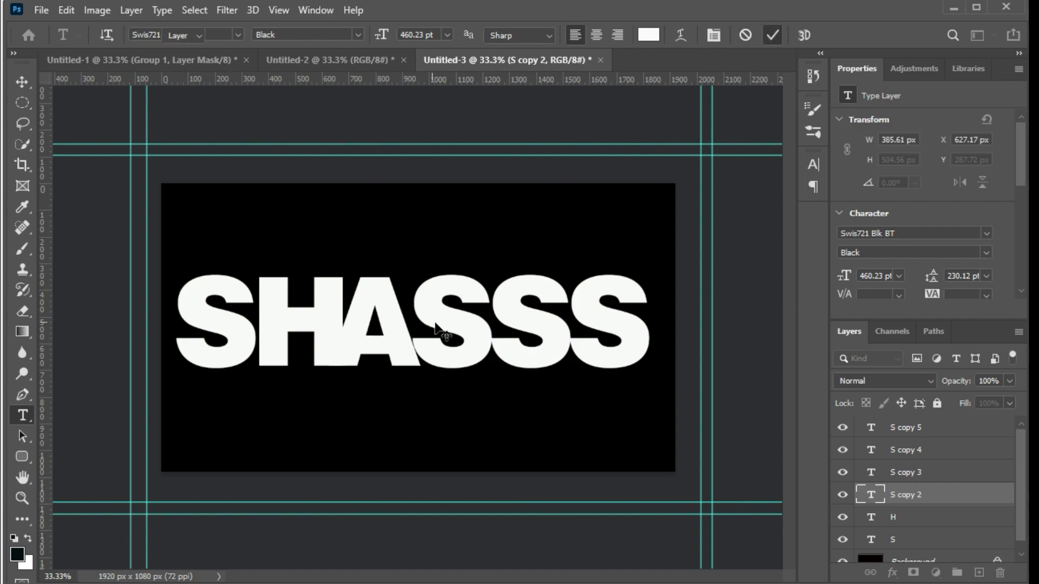
{"action": "left_click", "coordinate": [430, 336]}
- Replace the fourth letter in the row with D and the fifth with O
{"action": "left_click", "coordinate": [460, 333], "text": "ctrl"}
{"action": "double_click", "coordinate": [460, 333]}
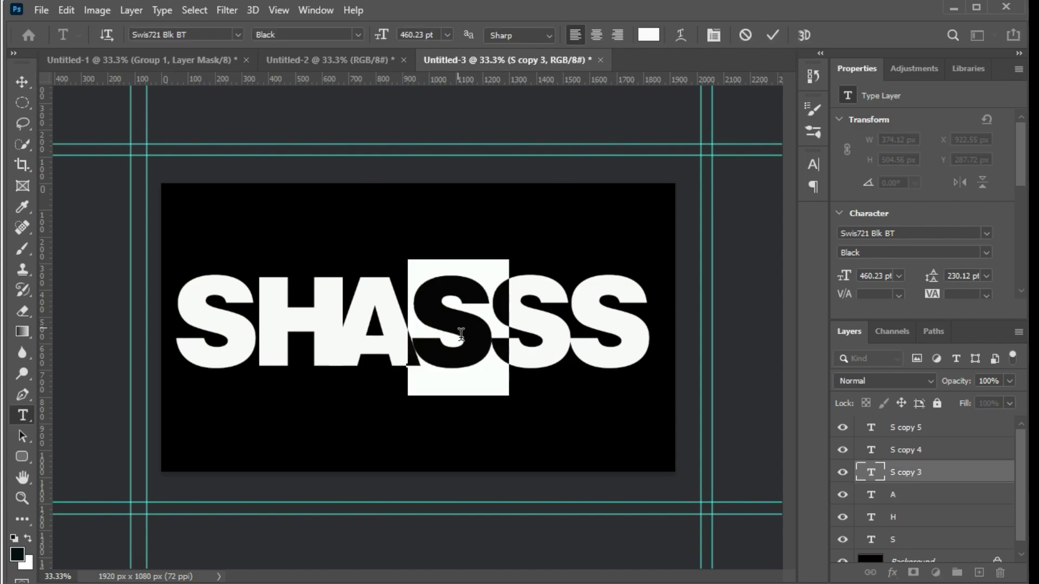
{"action": "type", "text": "D"}
{"action": "left_click", "coordinate": [773, 34]}
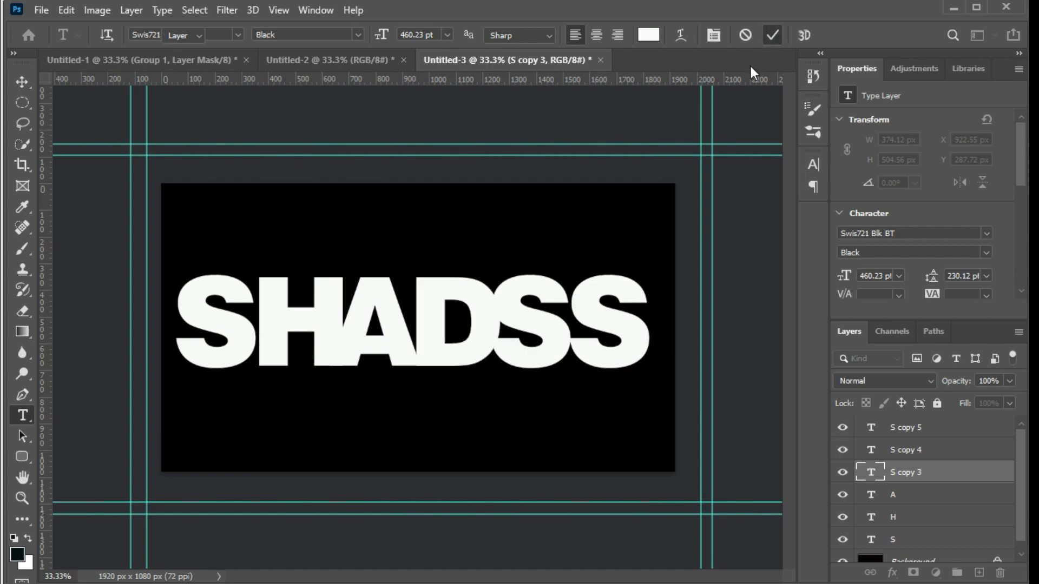
{"action": "left_click", "coordinate": [556, 346], "text": "ctrl"}
{"action": "double_click", "coordinate": [554, 345]}
{"action": "type", "text": "O"}
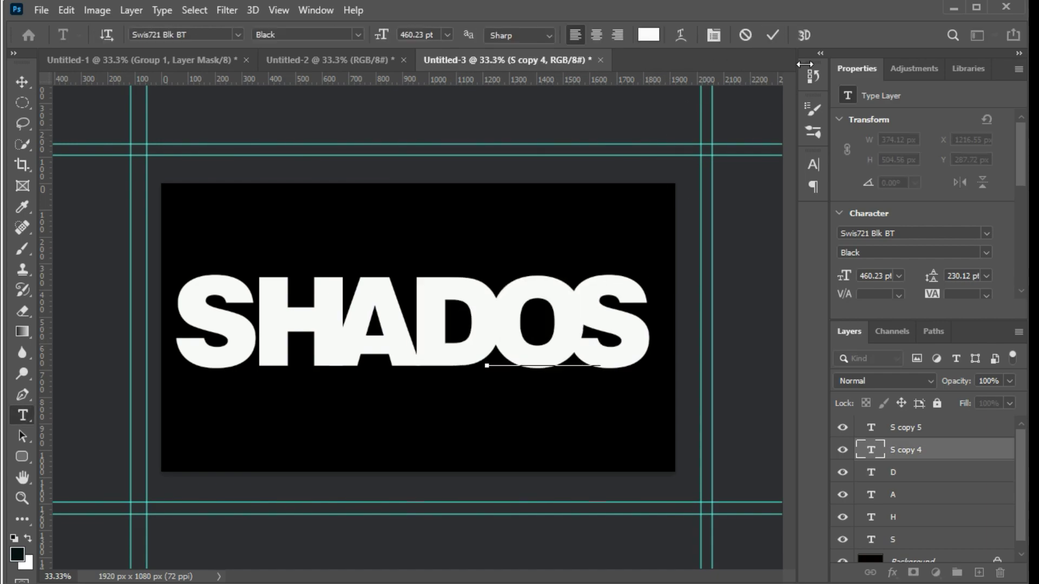
{"action": "left_click", "coordinate": [772, 35]}
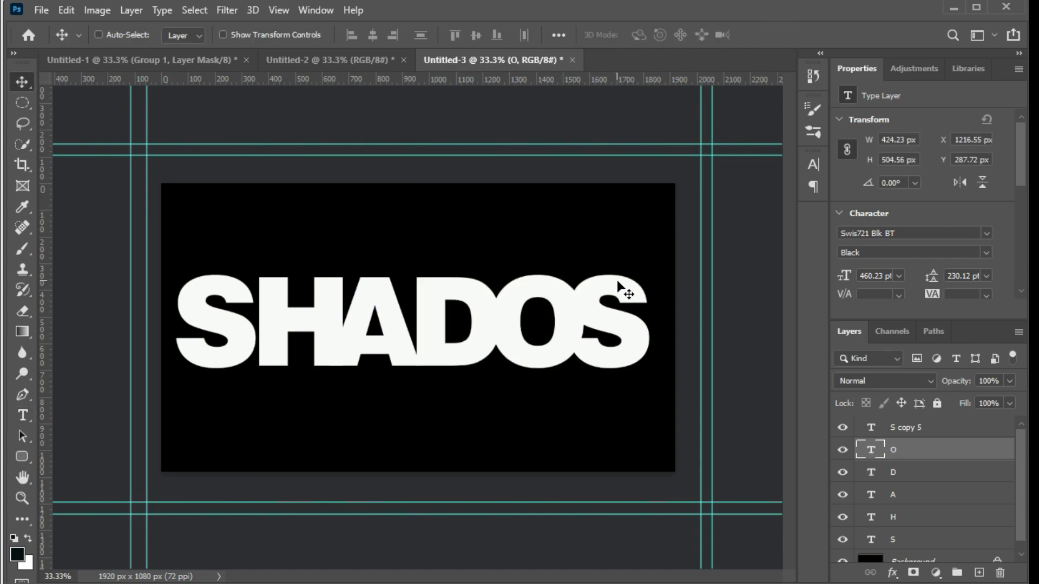
- Replace the last S in the row with W to complete the word SHADOW
{"action": "left_click", "coordinate": [615, 362], "text": "ctrl"}
{"action": "double_click", "coordinate": [612, 361]}
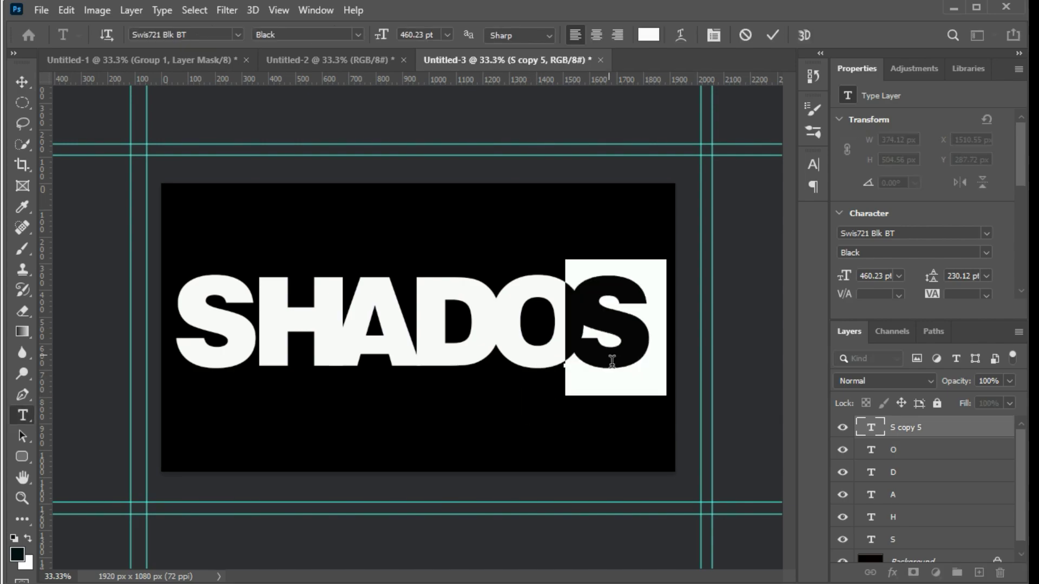
{"action": "type", "text": "W"}
{"action": "left_click", "coordinate": [773, 34]}
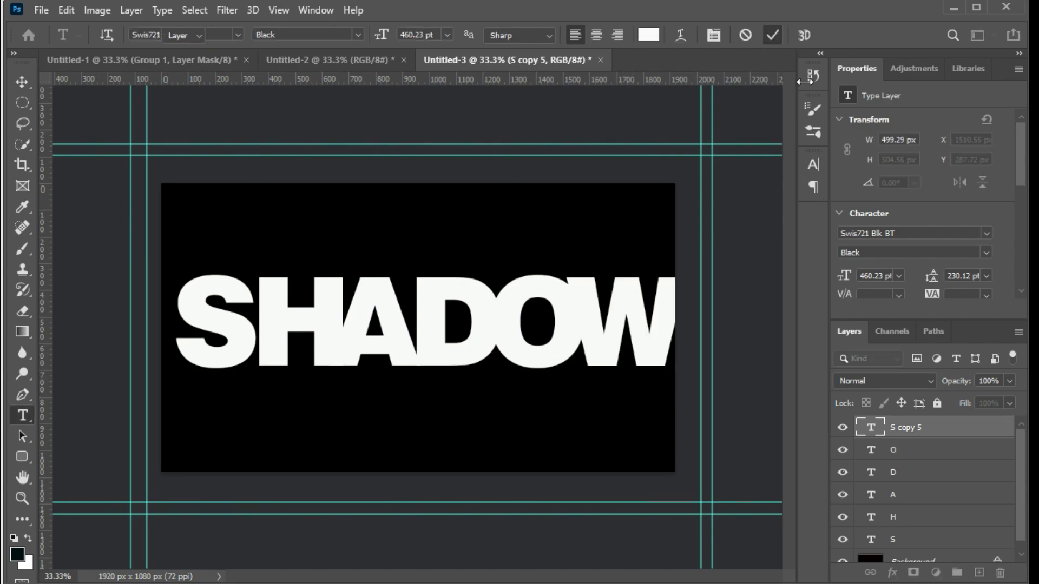
- Scale all six letter layers down together to about 440 pt so the whole word fits inside the canvas
{"action": "left_click", "coordinate": [928, 451], "text": "shift"}
{"action": "left_click", "coordinate": [919, 474], "text": "shift"}
{"action": "left_click", "coordinate": [913, 496], "text": "shift"}
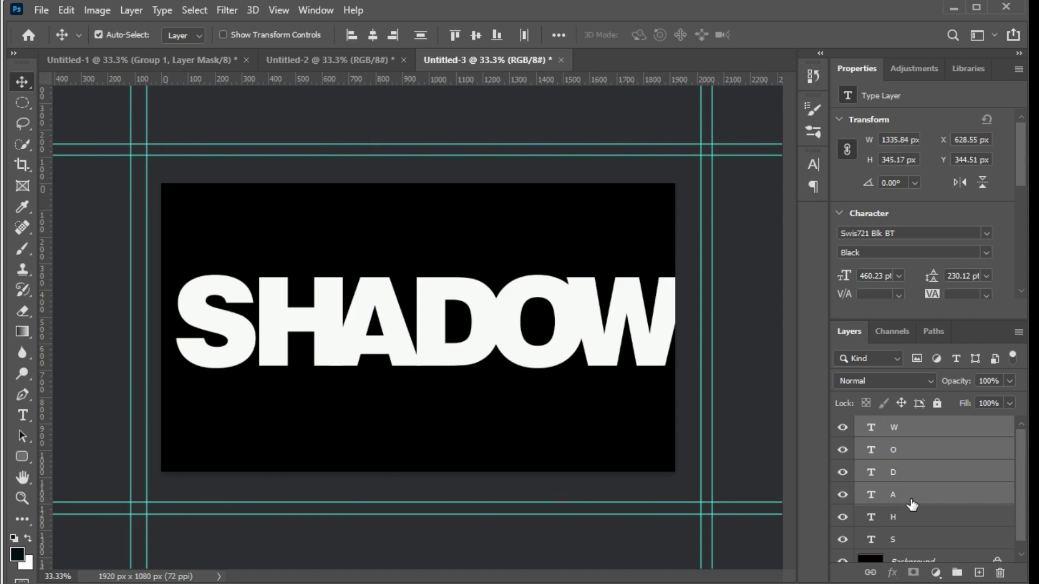
{"action": "left_click", "coordinate": [912, 520], "text": "shift"}
{"action": "left_click", "coordinate": [912, 541], "text": "shift"}
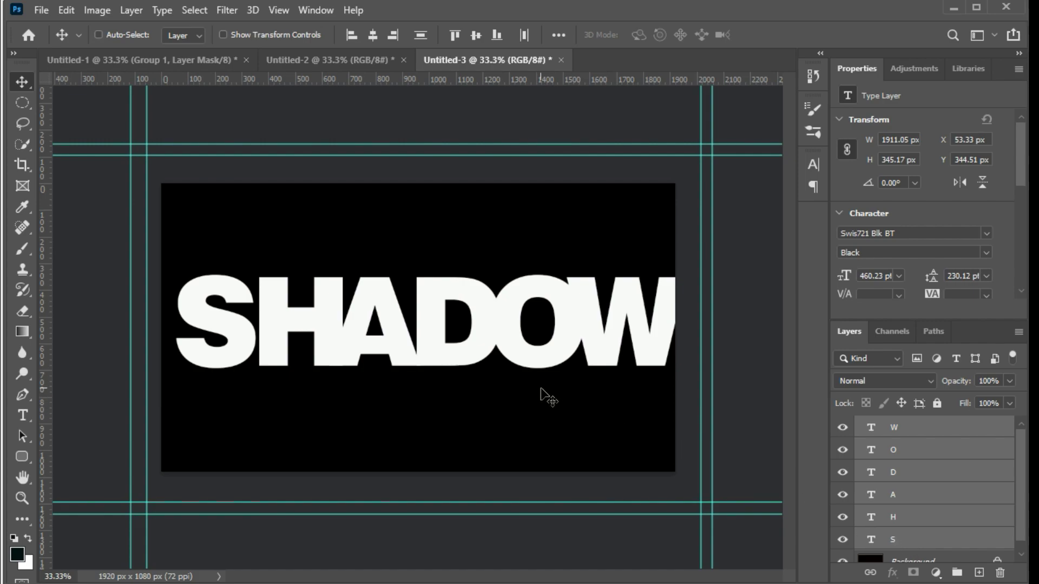
{"action": "key", "text": "ctrl+t"}
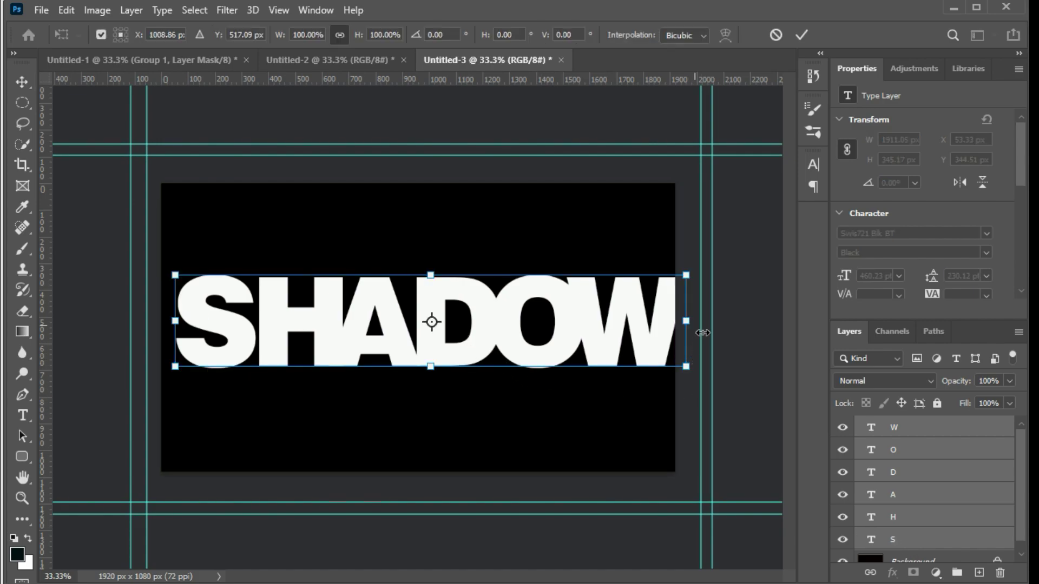
{"action": "left_click_drag", "start_coordinate": [698, 329], "coordinate": [674, 325]}
{"action": "left_click", "coordinate": [506, 408]}
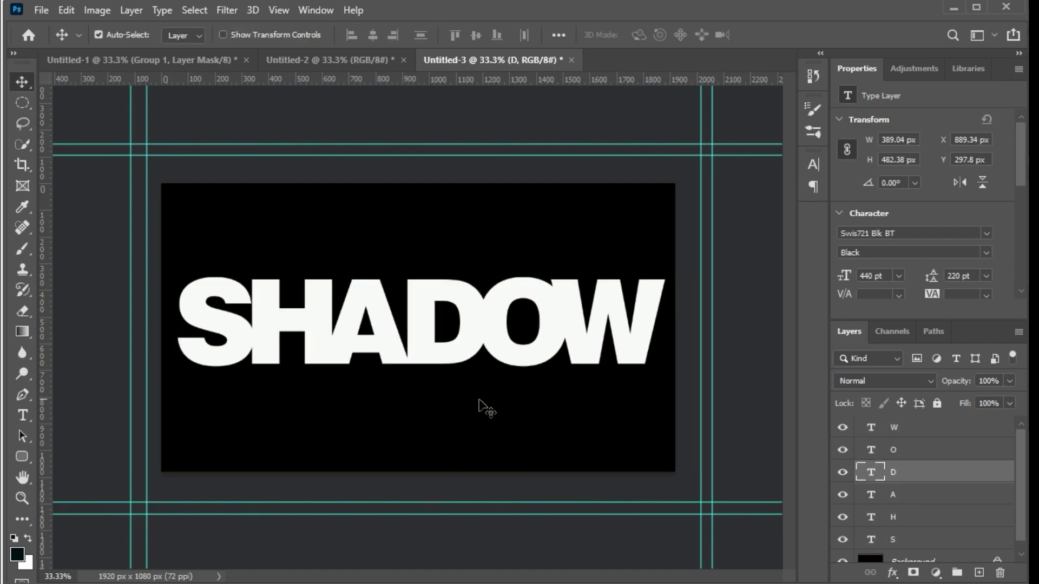
- Add a layer mask to the S layer and draw a horizontal linear gradient at 61% opacity that darkens the letter's right side
{"action": "left_click", "coordinate": [248, 343]}
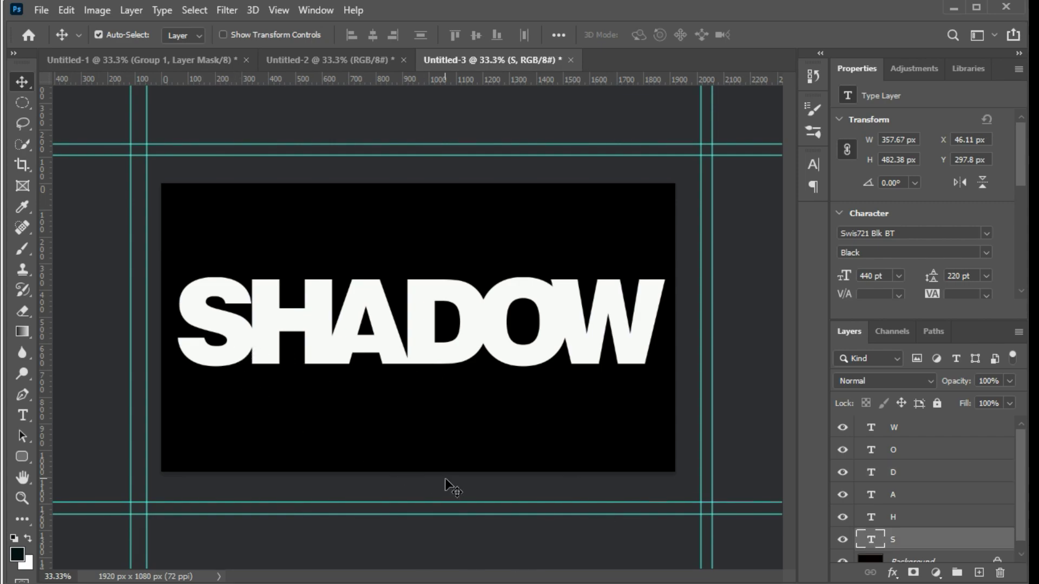
{"action": "left_click", "coordinate": [913, 574]}
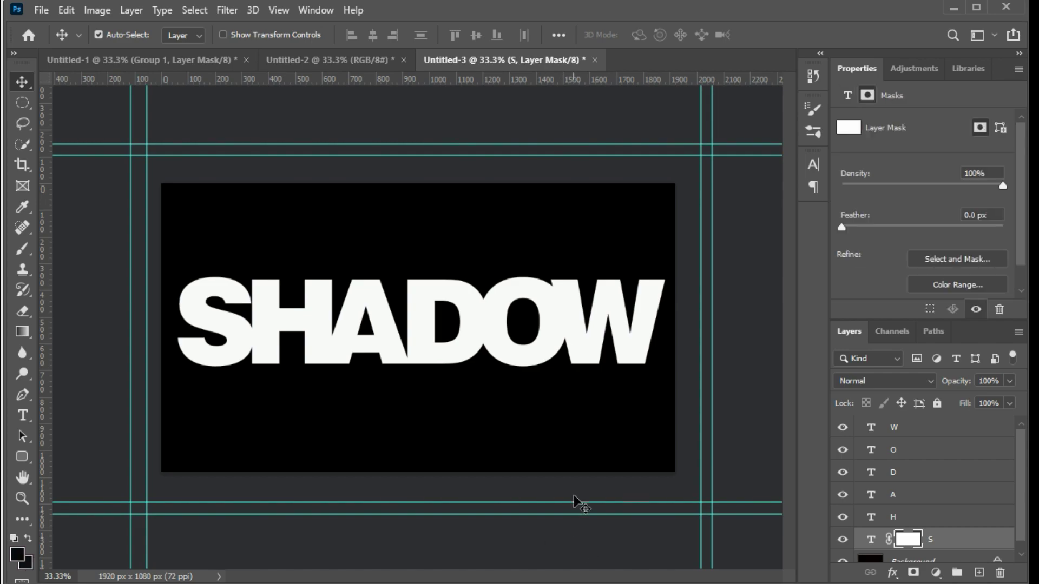
{"action": "left_click", "coordinate": [23, 331]}
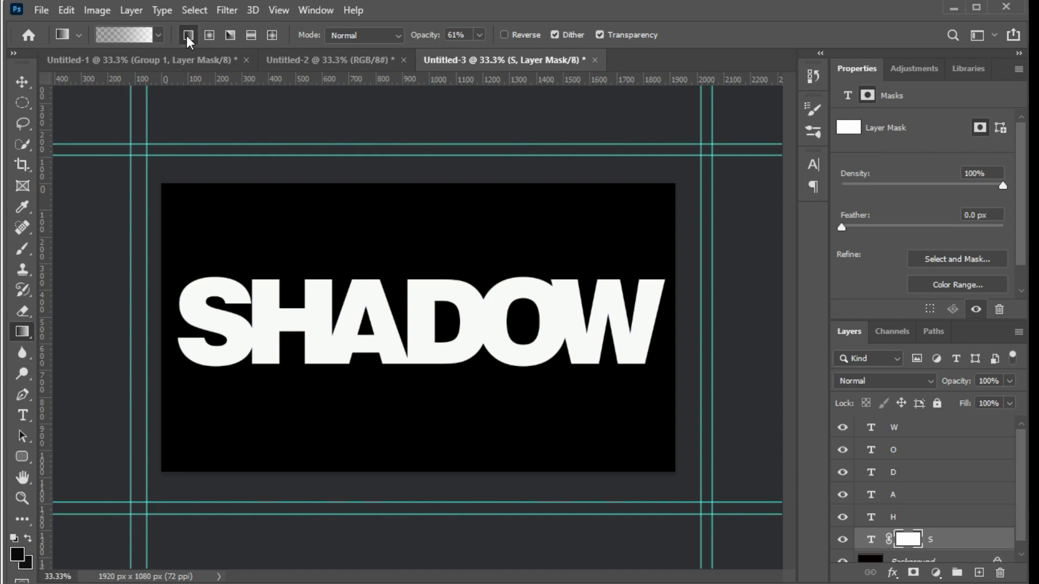
{"action": "left_click", "coordinate": [157, 35]}
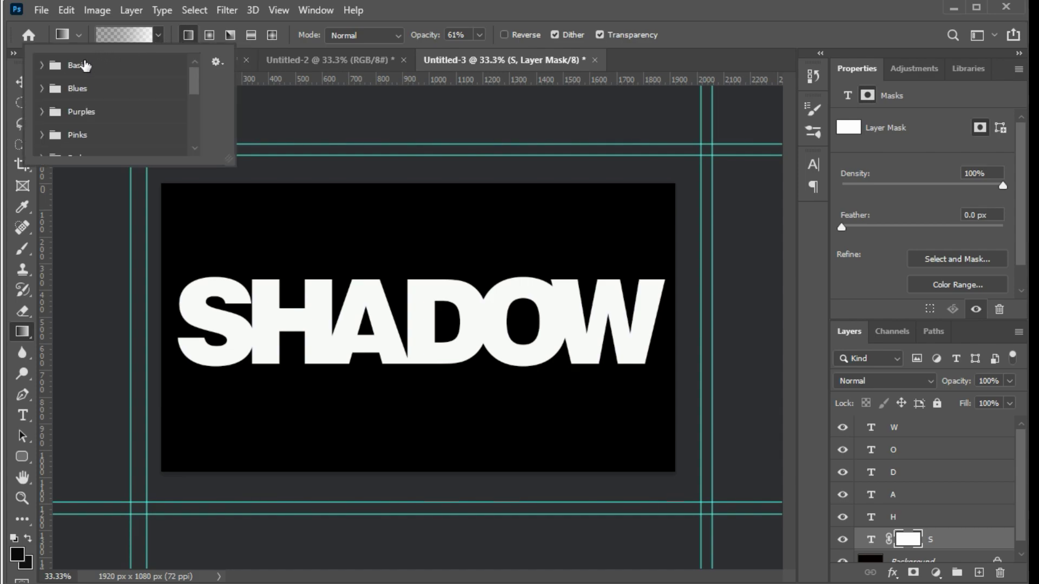
{"action": "left_click", "coordinate": [52, 69]}
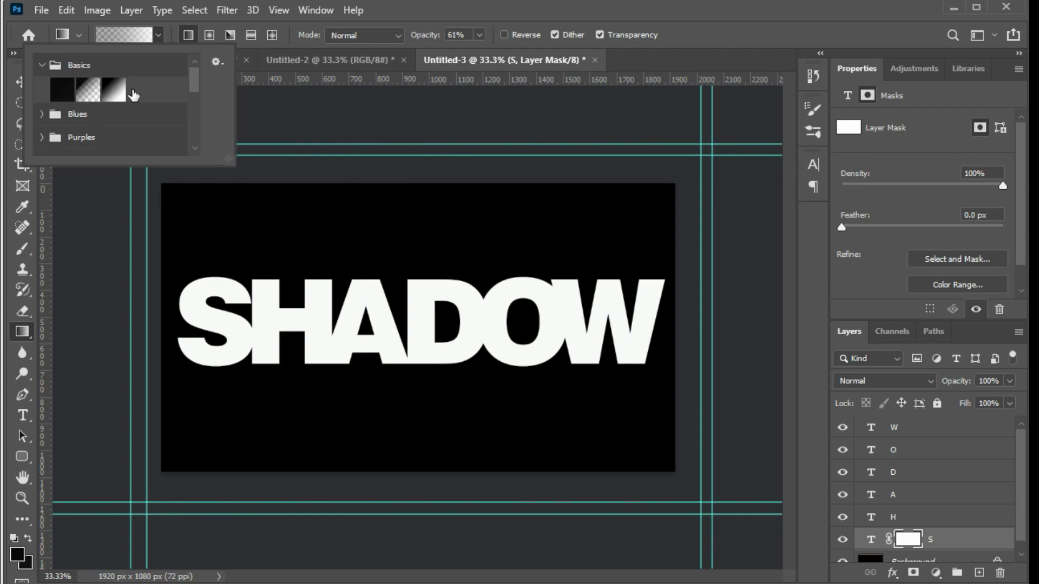
{"action": "left_click", "coordinate": [159, 34]}
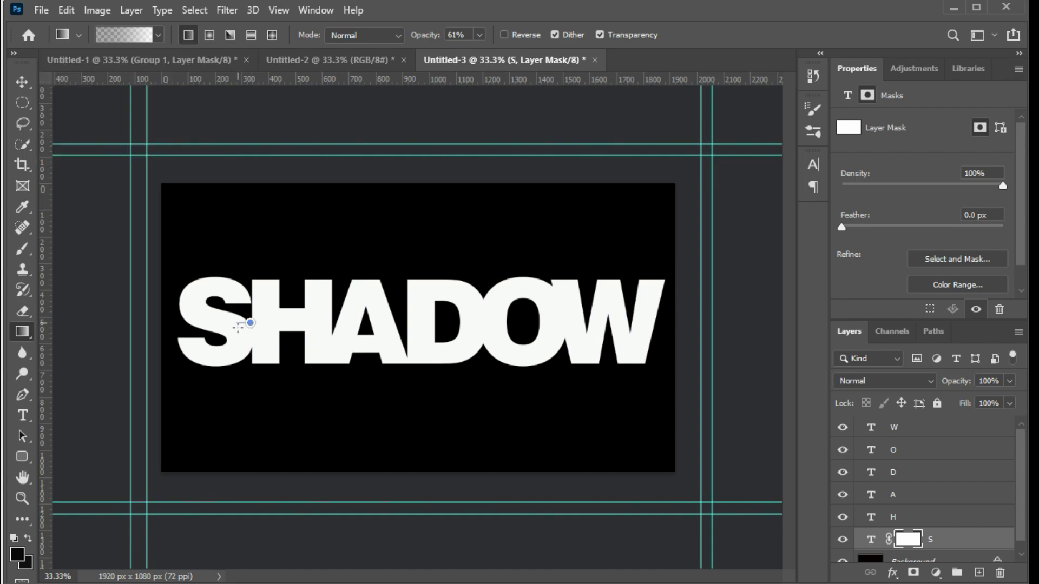
{"action": "left_click_drag", "start_coordinate": [211, 326], "coordinate": [186, 328]}
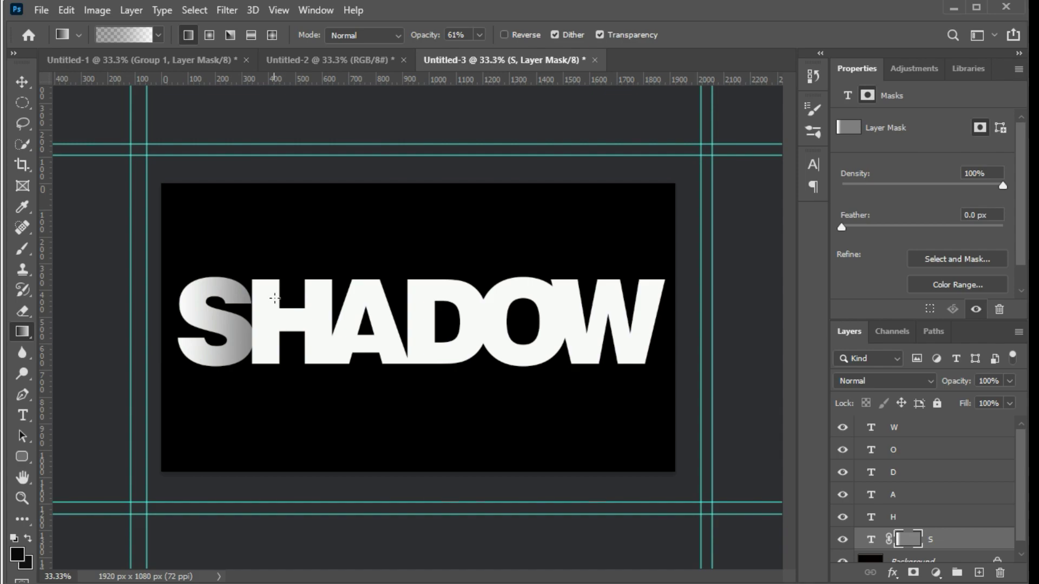
- Mask the H and A layers, drawing on each a right-to-left linear gradient that darkens the letter's right side
{"action": "left_click", "coordinate": [908, 518]}
{"action": "left_click", "coordinate": [914, 573]}
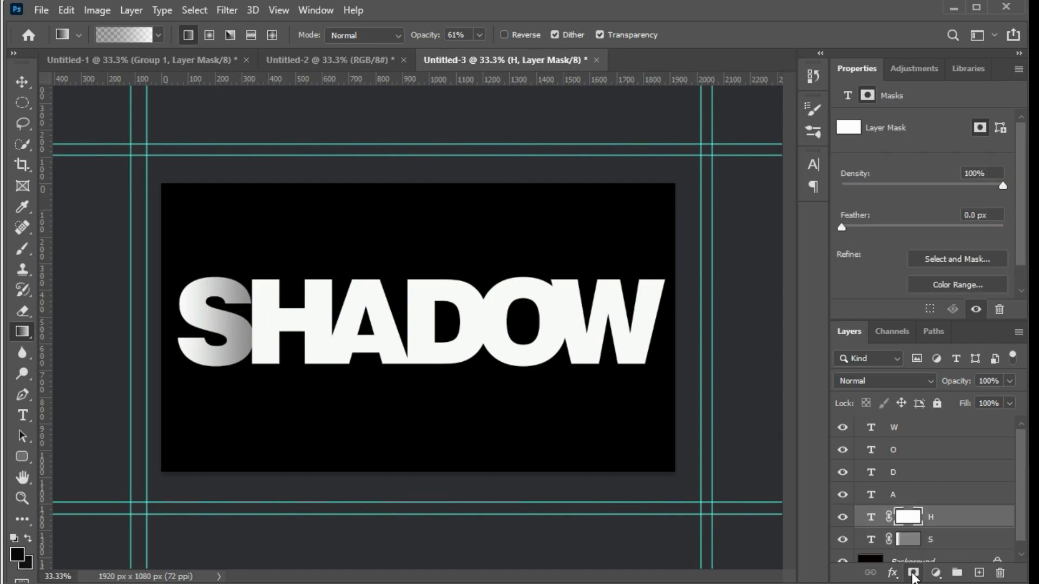
{"action": "left_click_drag", "start_coordinate": [309, 328], "coordinate": [254, 328]}
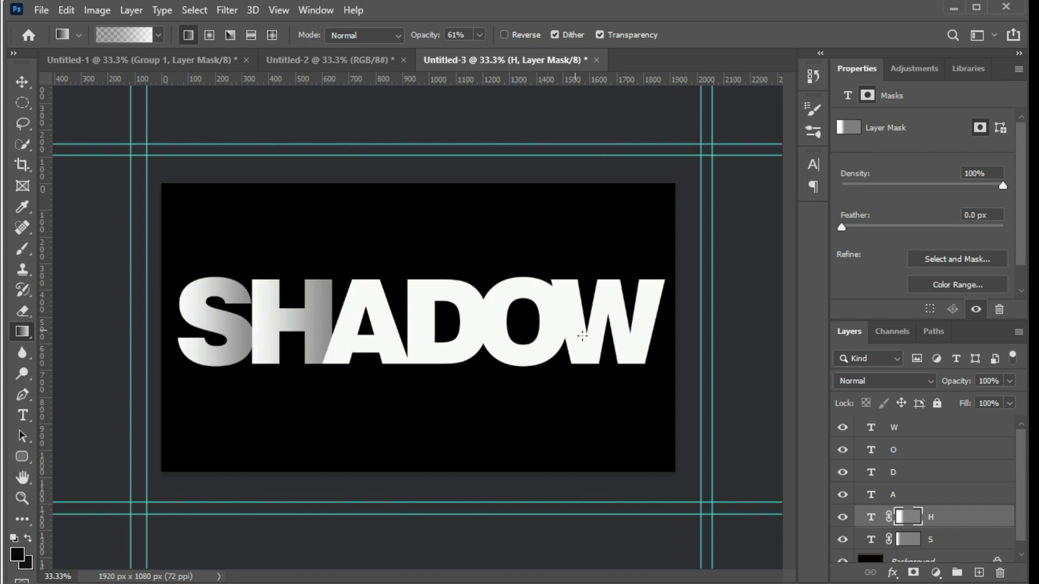
{"action": "key", "text": "alt+bracketright"}
{"action": "key", "text": "alt+bracketright"}
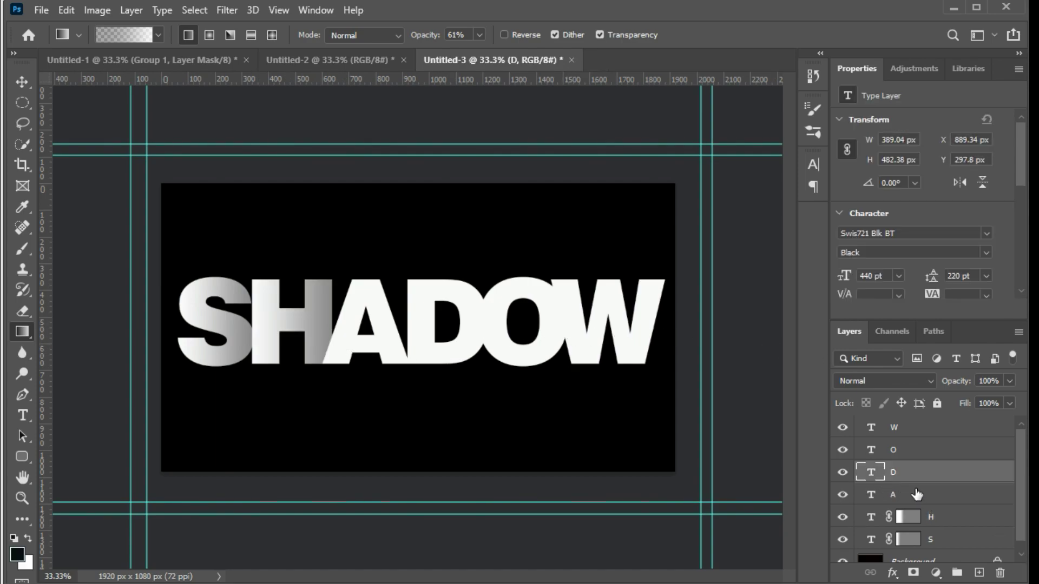
{"action": "left_click", "coordinate": [918, 497]}
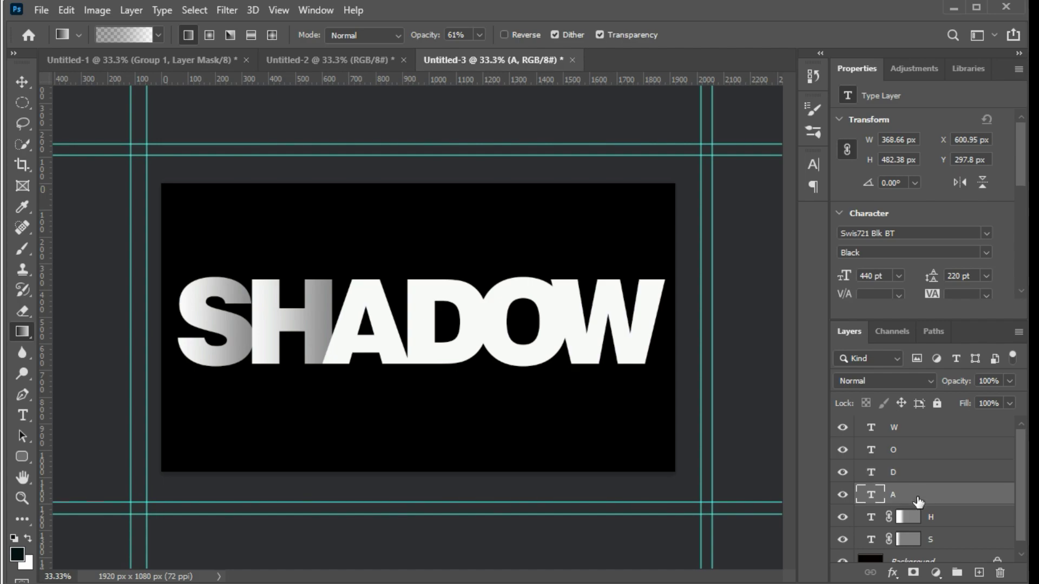
{"action": "left_click", "coordinate": [915, 574]}
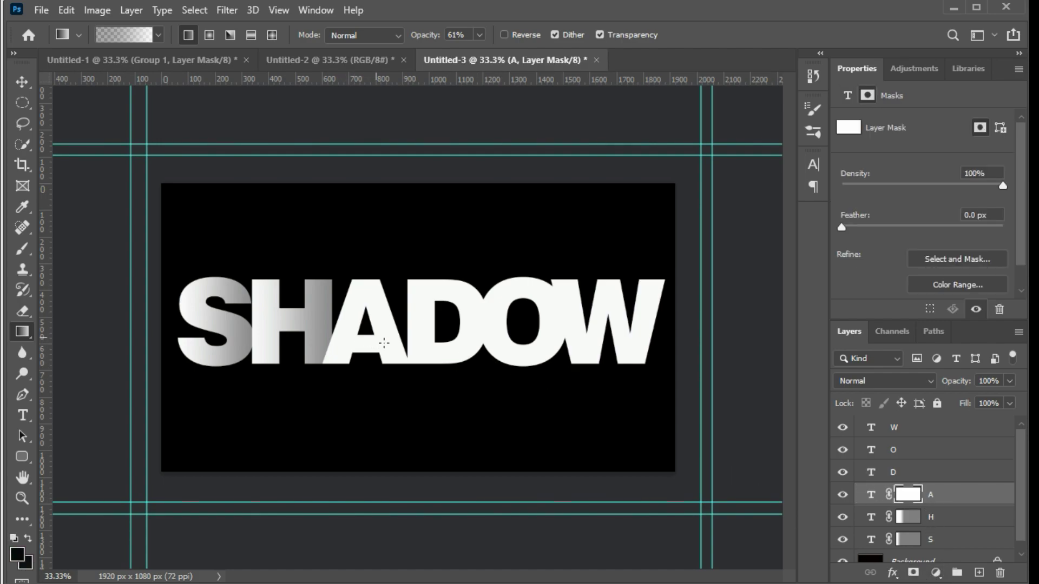
{"action": "left_click_drag", "start_coordinate": [400, 334], "coordinate": [338, 337]}
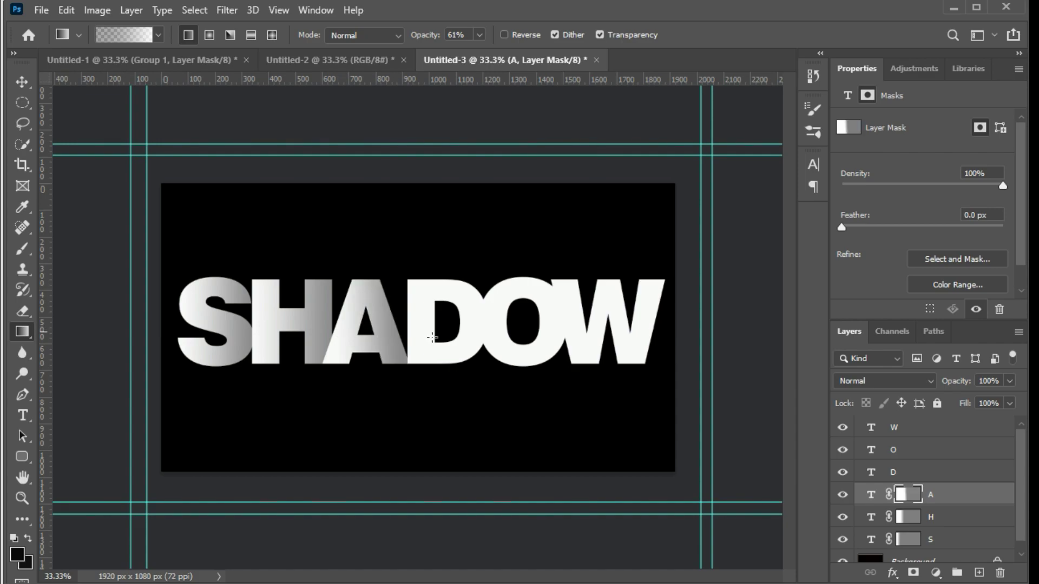
- Add layer masks to the D and O layers and shade each letter's right side with a right-to-left linear gradient
{"action": "left_click", "coordinate": [903, 475]}
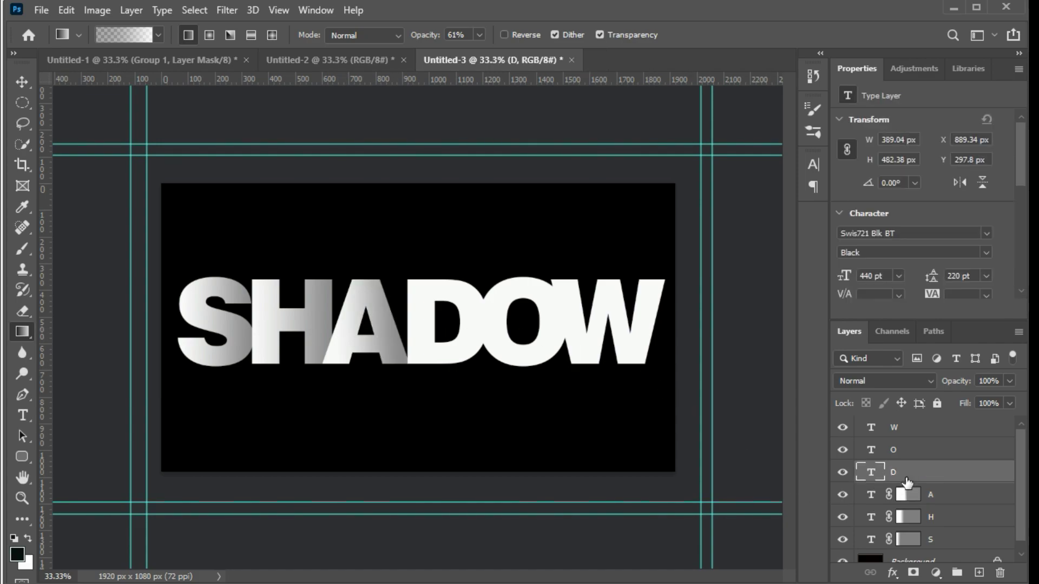
{"action": "left_click", "coordinate": [914, 573]}
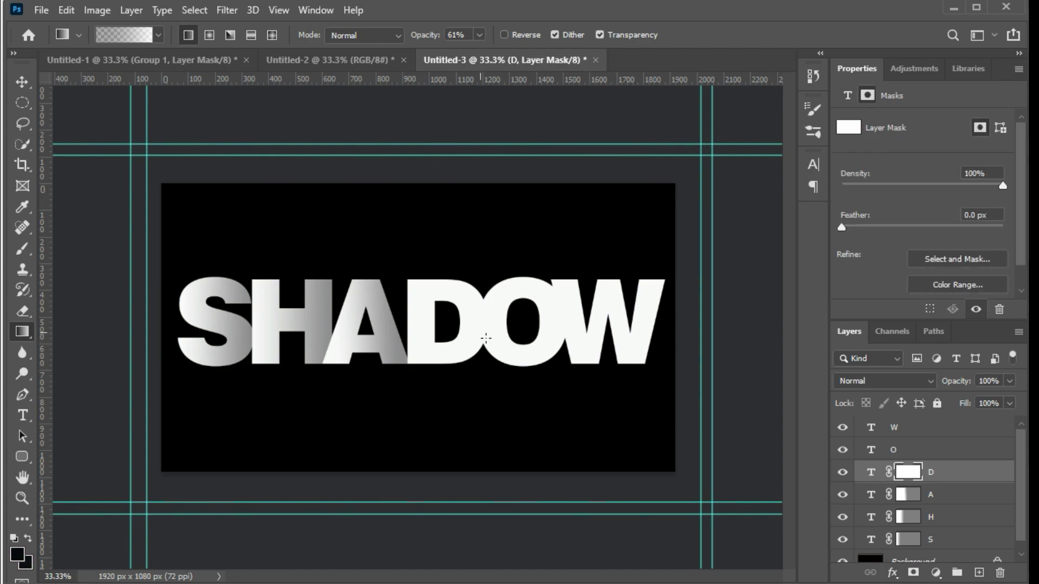
{"action": "left_click_drag", "start_coordinate": [491, 330], "coordinate": [412, 332]}
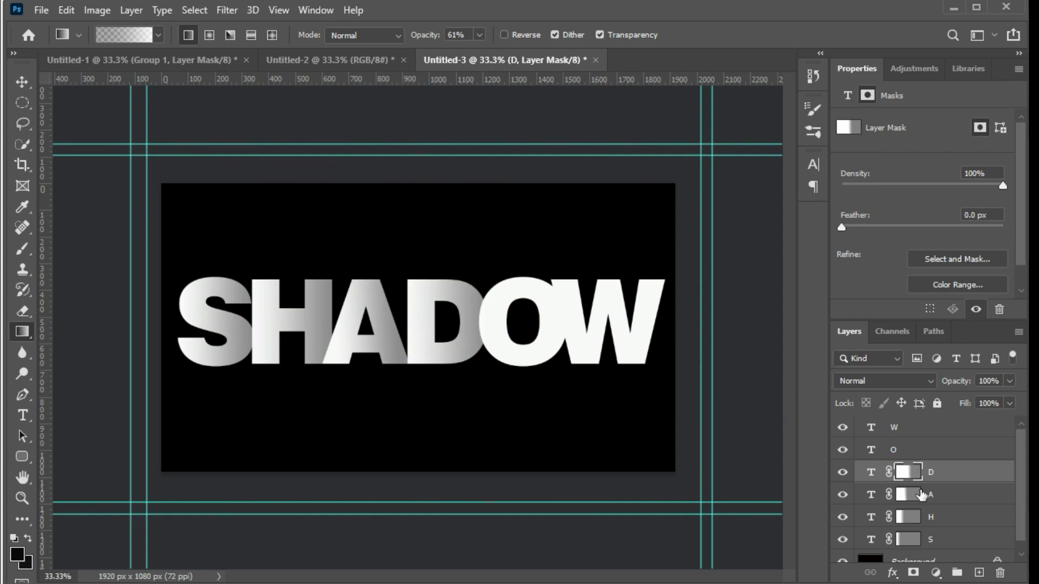
{"action": "left_click", "coordinate": [940, 453]}
{"action": "left_click", "coordinate": [914, 573]}
{"action": "left_click_drag", "start_coordinate": [581, 338], "coordinate": [483, 331]}
- Add a layer mask to the W layer and draw a right-to-left linear gradient across the letter to shade its right side
{"action": "left_click", "coordinate": [926, 431]}
{"action": "left_click", "coordinate": [914, 573]}
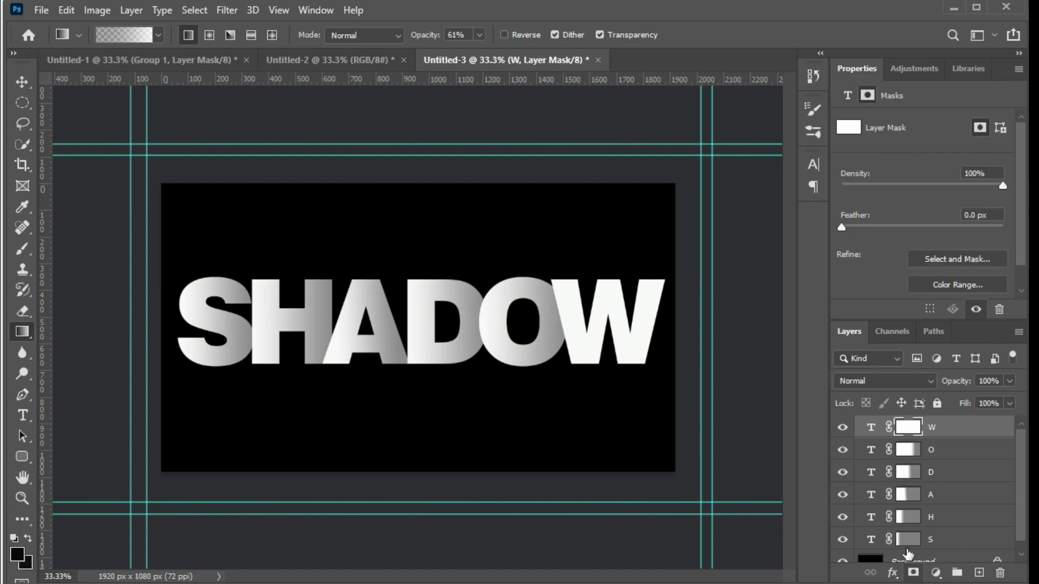
{"action": "left_click_drag", "start_coordinate": [661, 327], "coordinate": [566, 329]}
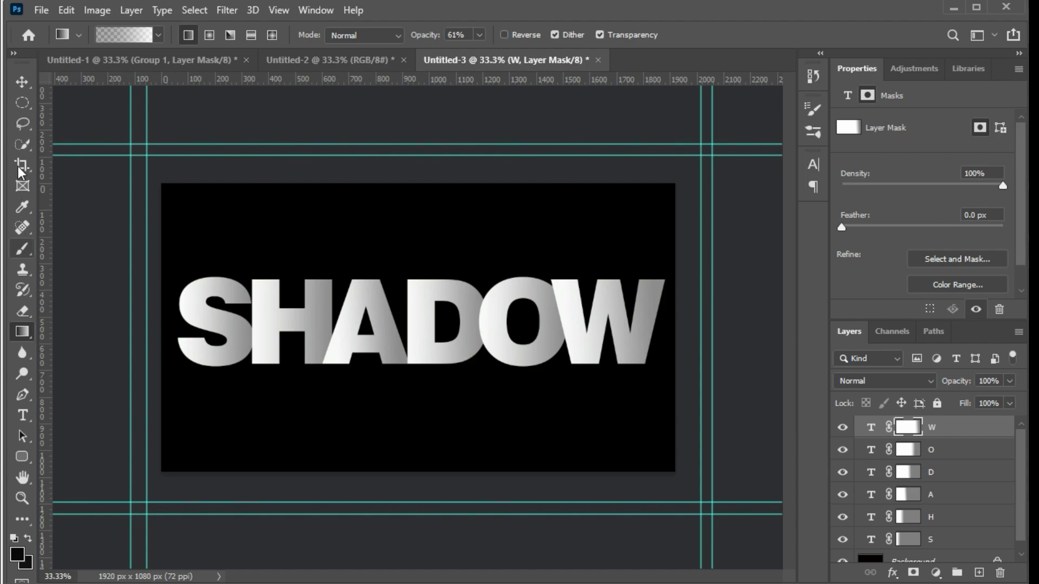
- Move the H, A, D, O and W letters left with the Move tool so each overlaps its neighbour, shifting the H about 37 px
{"action": "left_click", "coordinate": [18, 80]}
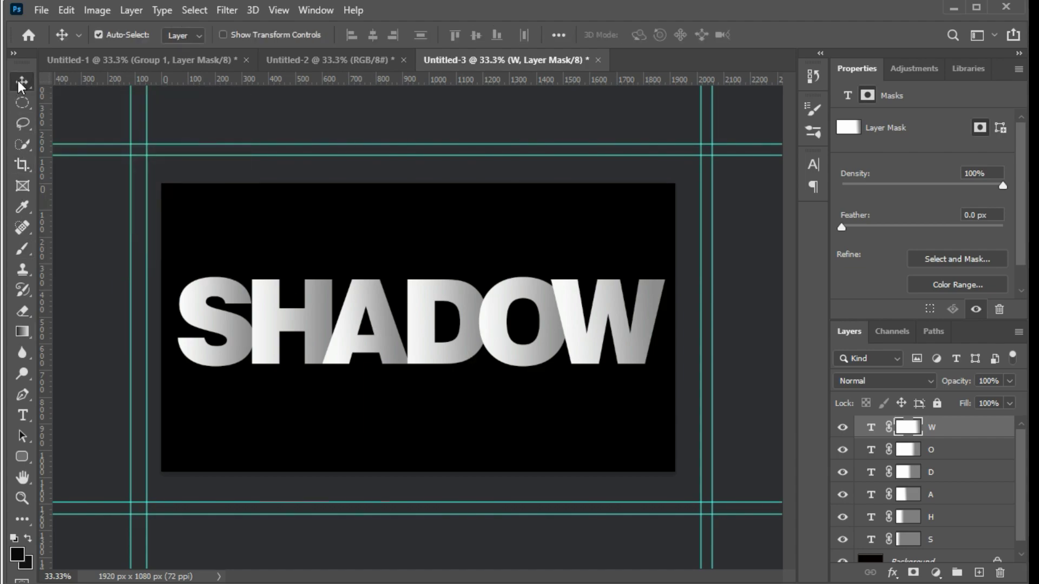
{"action": "left_click", "coordinate": [312, 328]}
{"action": "left_click_drag", "start_coordinate": [313, 327], "coordinate": [302, 329]}
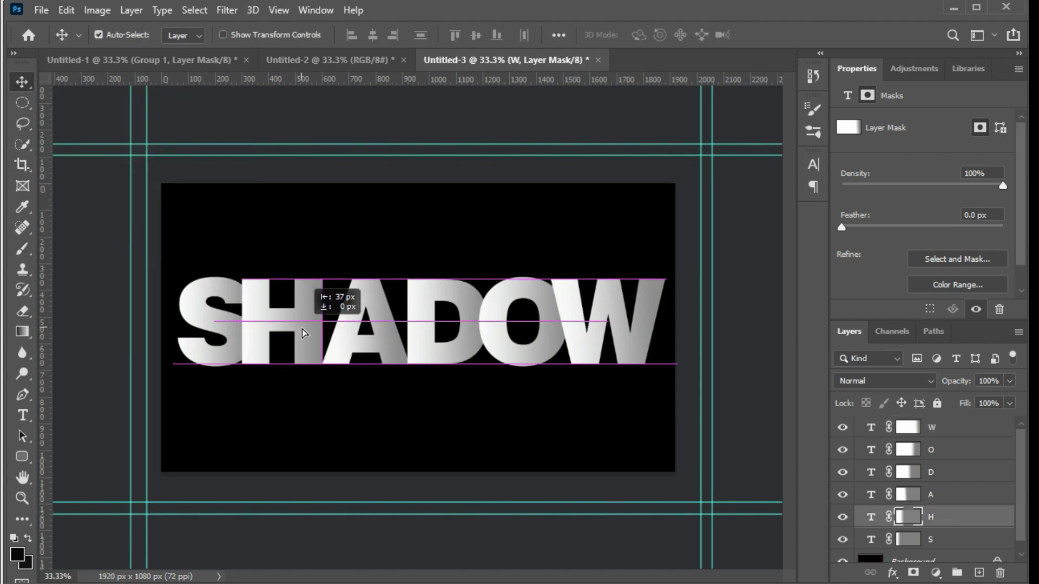
{"action": "left_click_drag", "start_coordinate": [395, 346], "coordinate": [381, 348]}
{"action": "left_click_drag", "start_coordinate": [460, 361], "coordinate": [433, 356]}
{"action": "left_click_drag", "start_coordinate": [547, 356], "coordinate": [511, 354]}
{"action": "left_click_drag", "start_coordinate": [657, 346], "coordinate": [609, 334]}
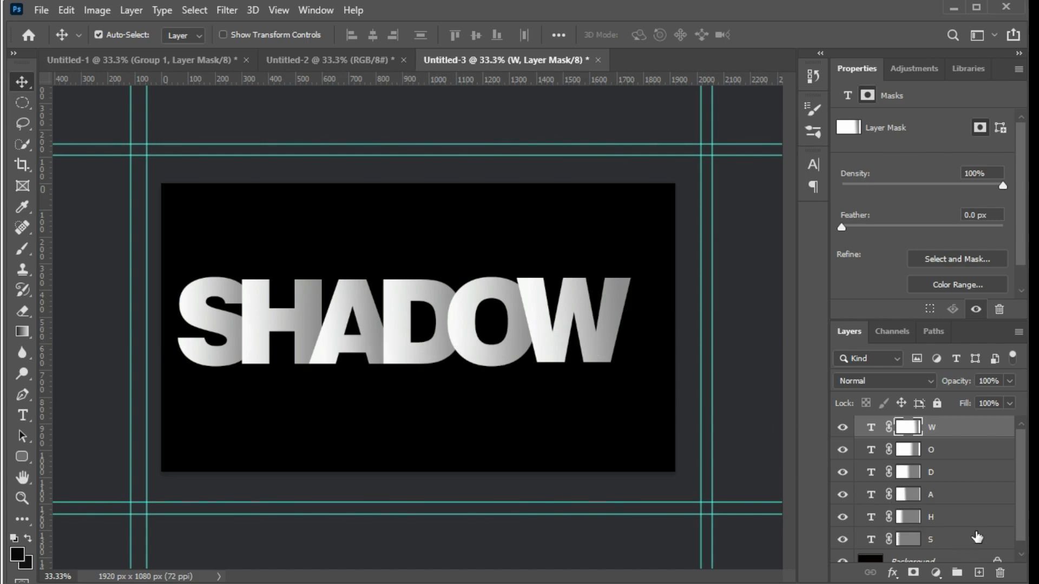
- Select all six letter layers from S to W and put them in one group
{"action": "scroll", "coordinate": [972, 506], "scroll_direction": "down", "scroll_amount": 1}
{"action": "key", "text": "ctrl"}
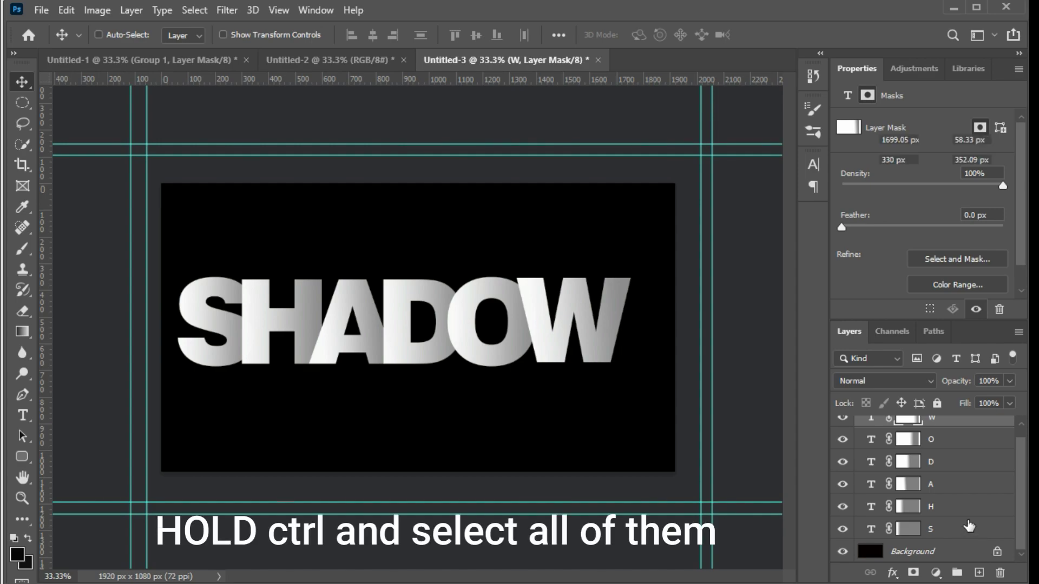
{"action": "left_click", "coordinate": [970, 529], "text": "ctrl"}
{"action": "left_click", "coordinate": [967, 508], "text": "ctrl"}
{"action": "left_click", "coordinate": [959, 484], "text": "ctrl"}
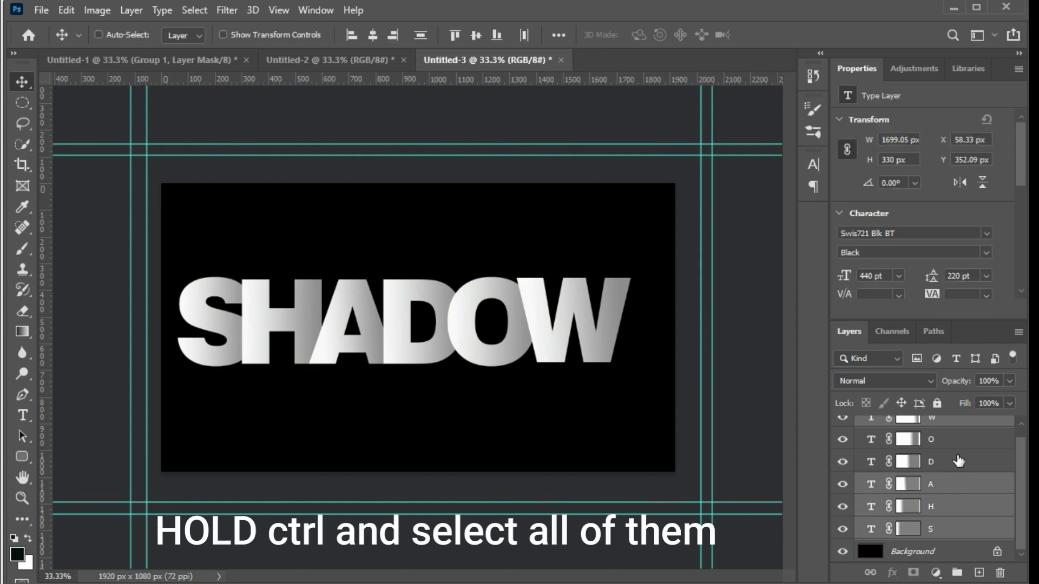
{"action": "left_click", "coordinate": [958, 461], "text": "ctrl"}
{"action": "left_click", "coordinate": [958, 439], "text": "ctrl"}
{"action": "scroll", "coordinate": [960, 454], "scroll_direction": "up", "scroll_amount": 1}
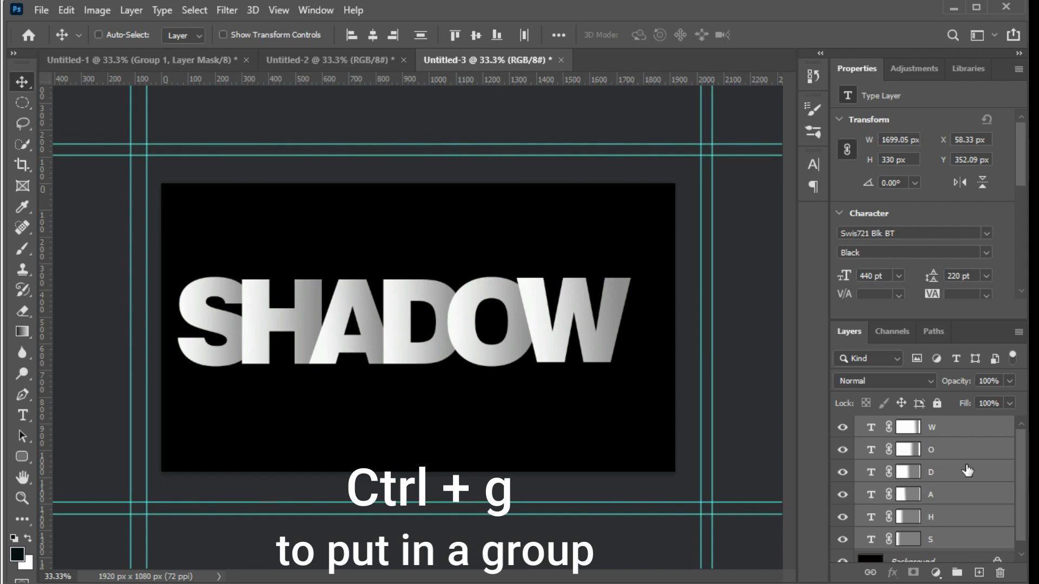
{"action": "key", "text": "ctrl+g"}
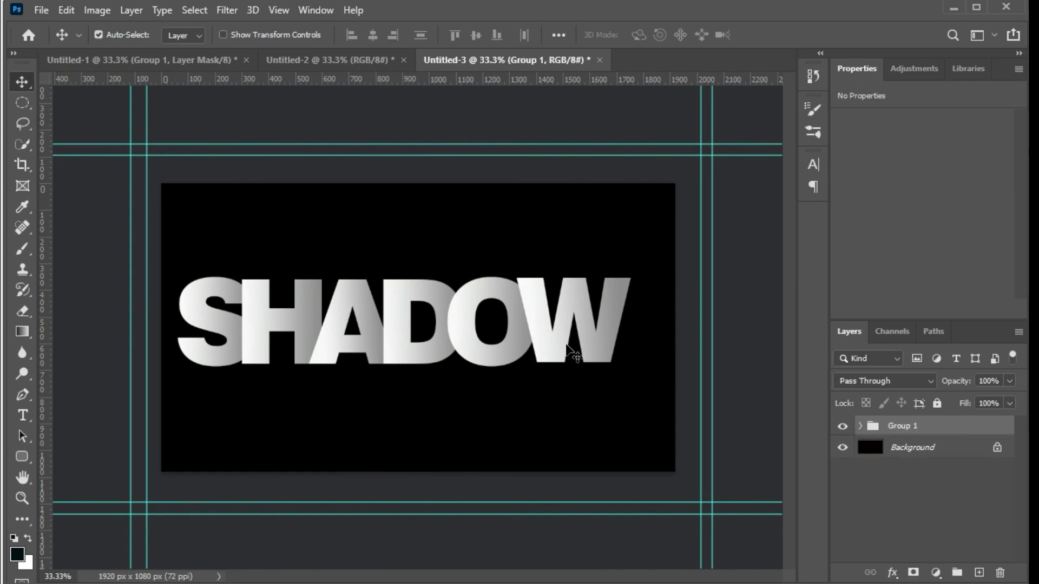
- Free-transform the letter group to about 105% width and 118% height, and move it up, horizontally centred at X 960 px
{"action": "key", "text": "ctrl+t"}
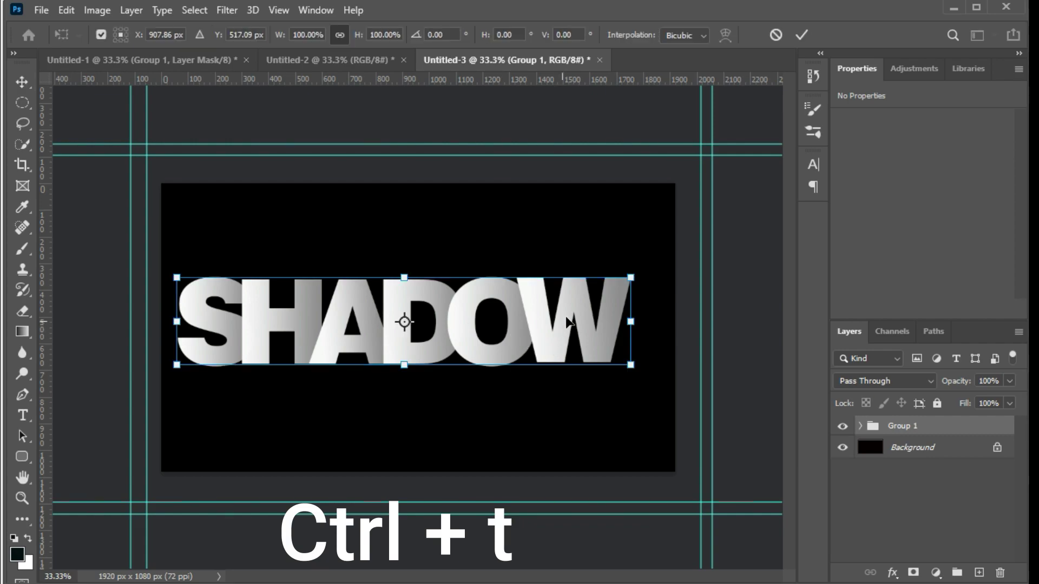
{"action": "left_click_drag", "start_coordinate": [631, 278], "coordinate": [654, 273]}
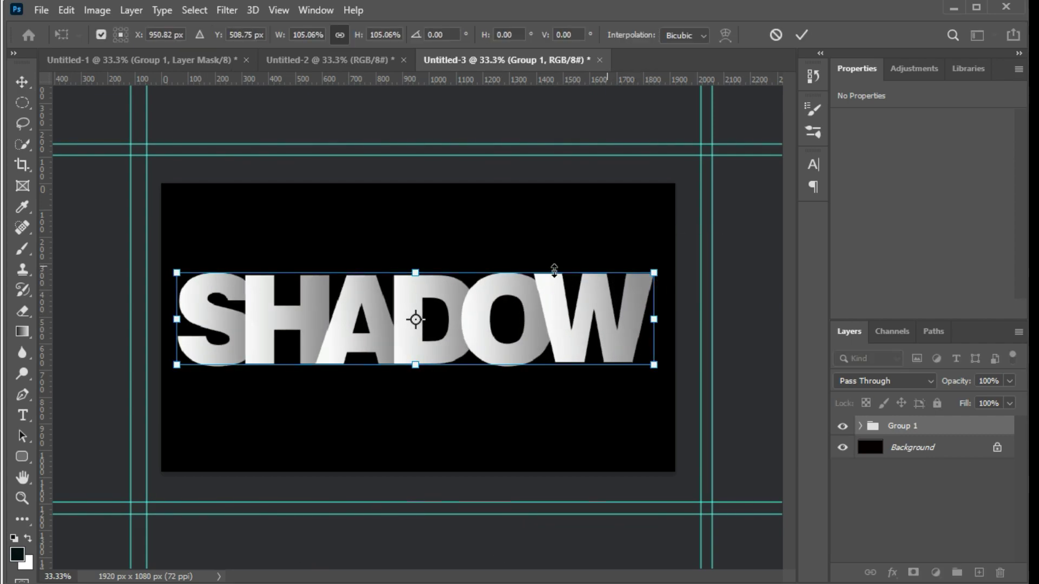
{"action": "left_click_drag", "start_coordinate": [415, 273], "coordinate": [416, 262]}
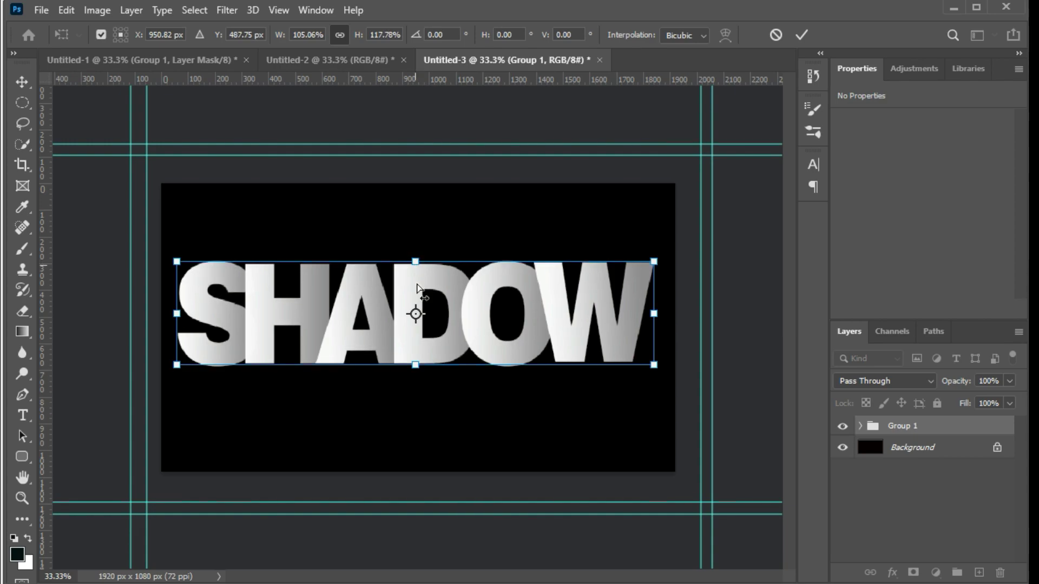
{"action": "left_click_drag", "start_coordinate": [446, 339], "coordinate": [443, 325]}
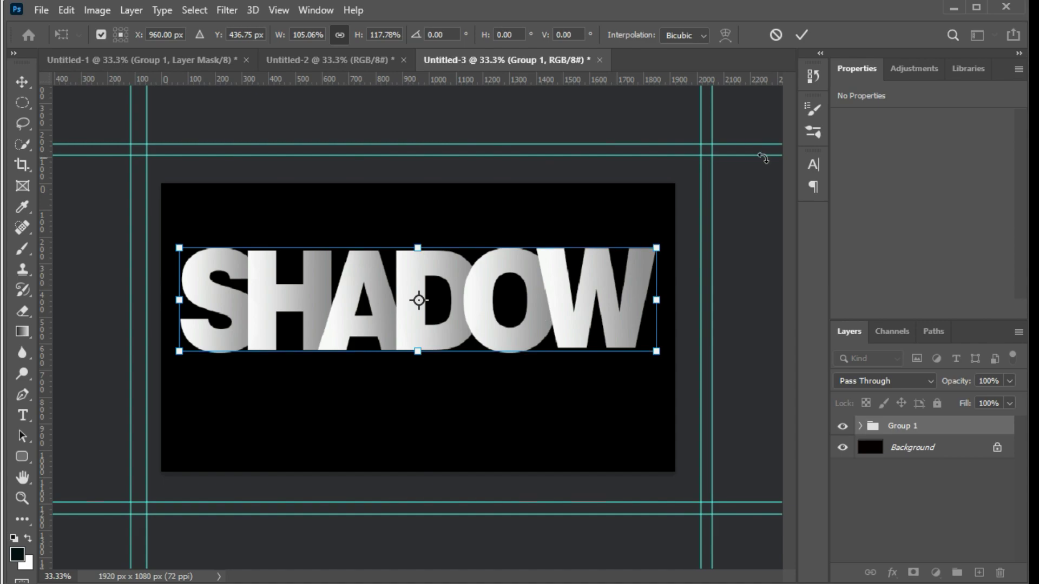
{"action": "left_click", "coordinate": [802, 35]}
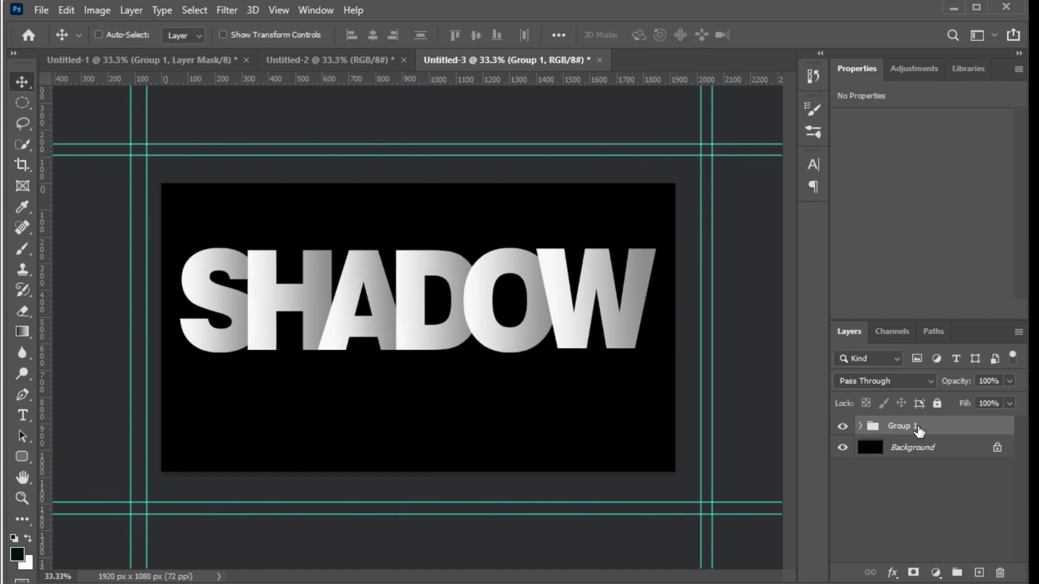
- Hide the guides, duplicate the SHADOW group, and flip the lower copy vertically, placing it directly beneath the word as a reflection
{"action": "key", "text": "ctrl+semicolon"}
{"action": "key", "text": "ctrl+j"}
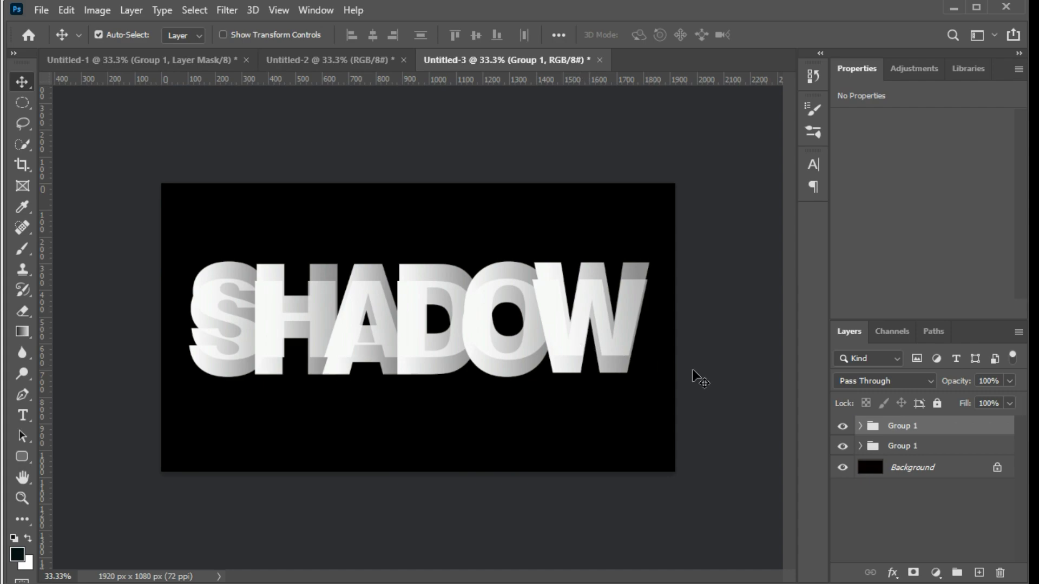
{"action": "left_click", "coordinate": [898, 447]}
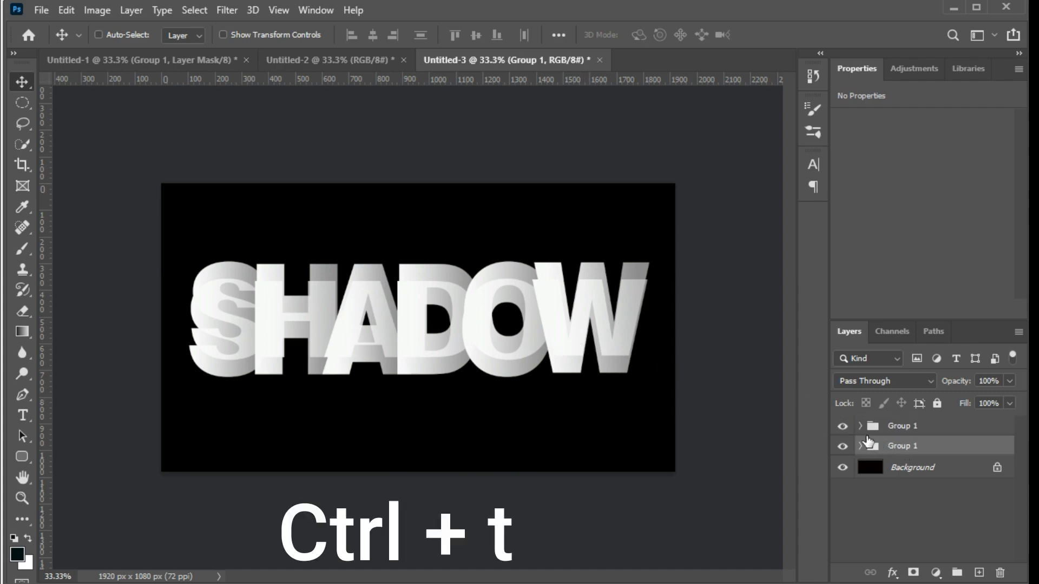
{"action": "key", "text": "ctrl+t"}
{"action": "right_click", "coordinate": [597, 327]}
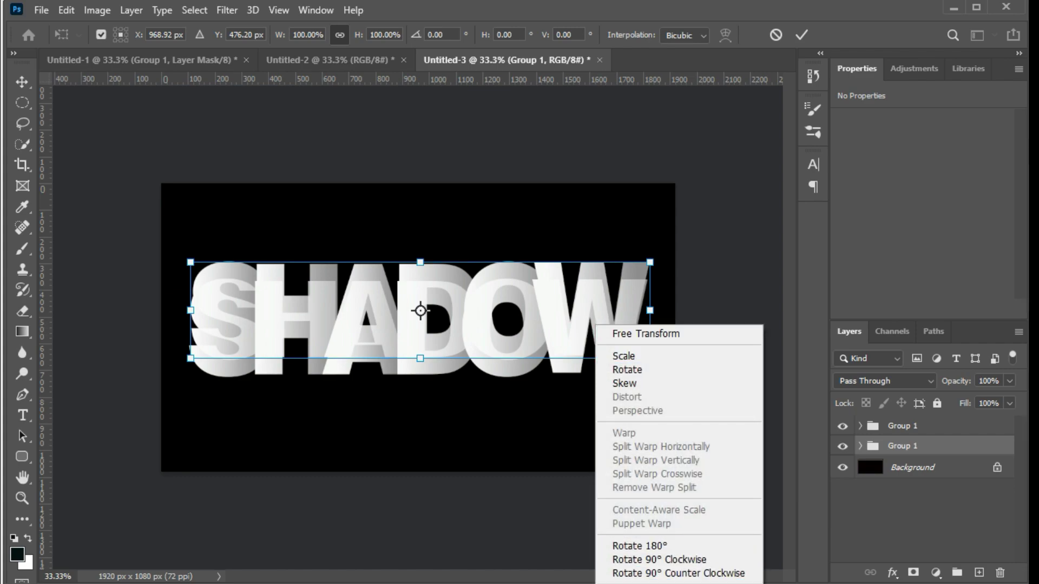
{"action": "left_click", "coordinate": [639, 583]}
{"action": "left_click_drag", "start_coordinate": [565, 330], "coordinate": [562, 436]}
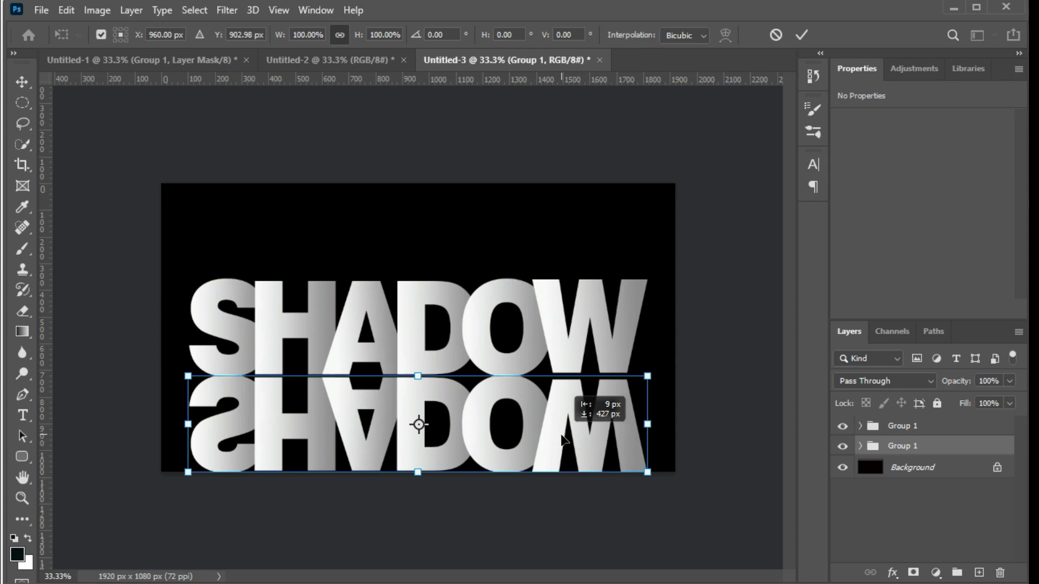
- Select both SHADOW groups and move them together about 150 px up to centre them vertically on the canvas
{"action": "left_click", "coordinate": [920, 428]}
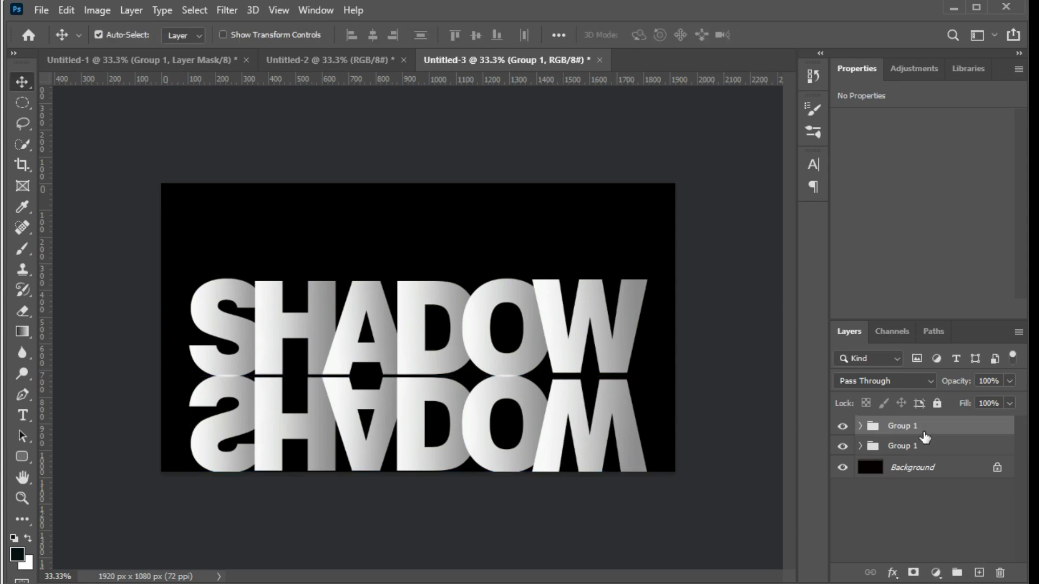
{"action": "left_click", "coordinate": [923, 453], "text": "shift"}
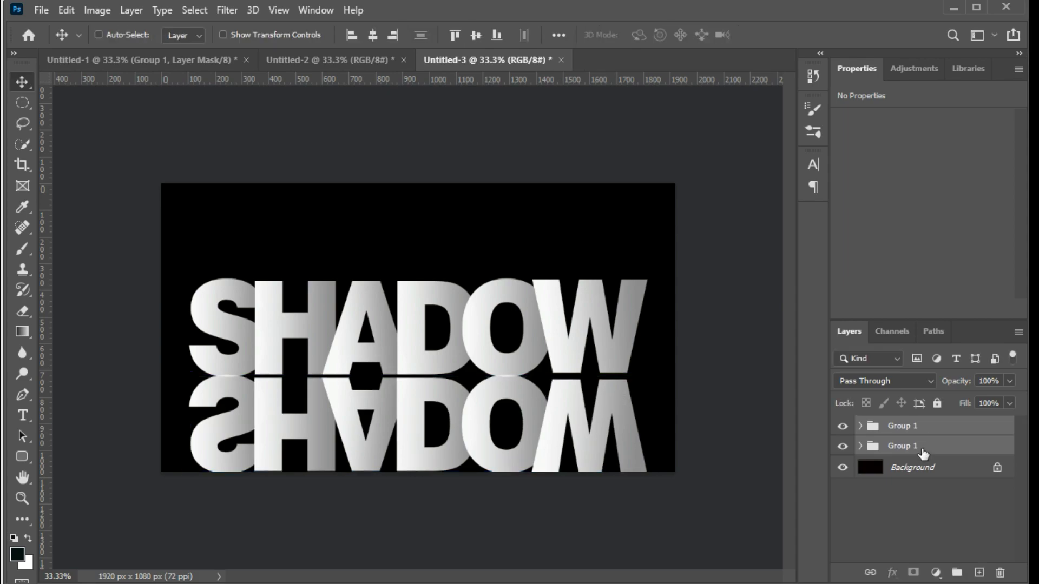
{"action": "key", "text": "ctrl+t"}
{"action": "left_click_drag", "start_coordinate": [439, 341], "coordinate": [441, 300]}
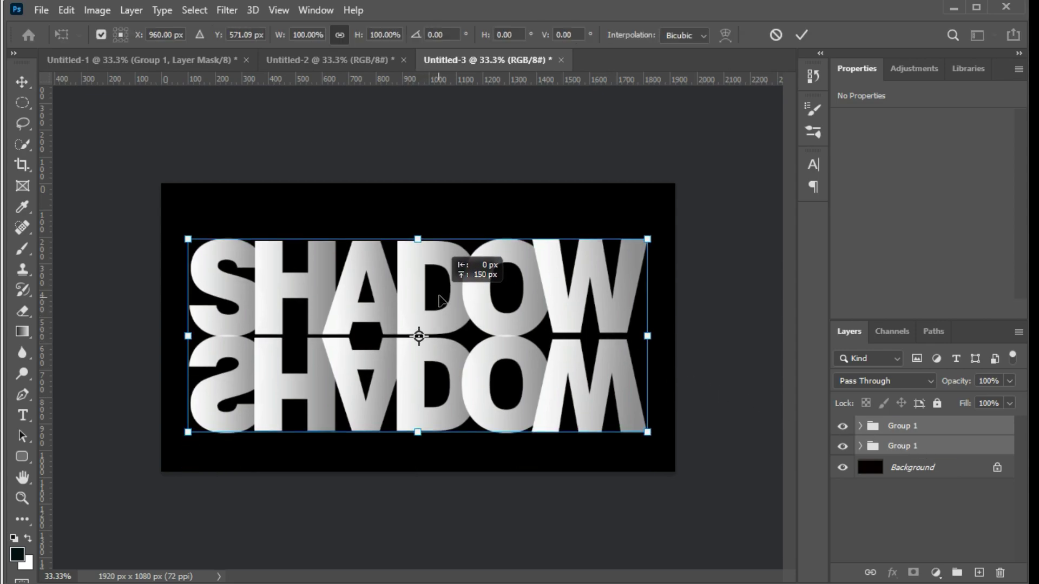
{"action": "left_click", "coordinate": [803, 36]}
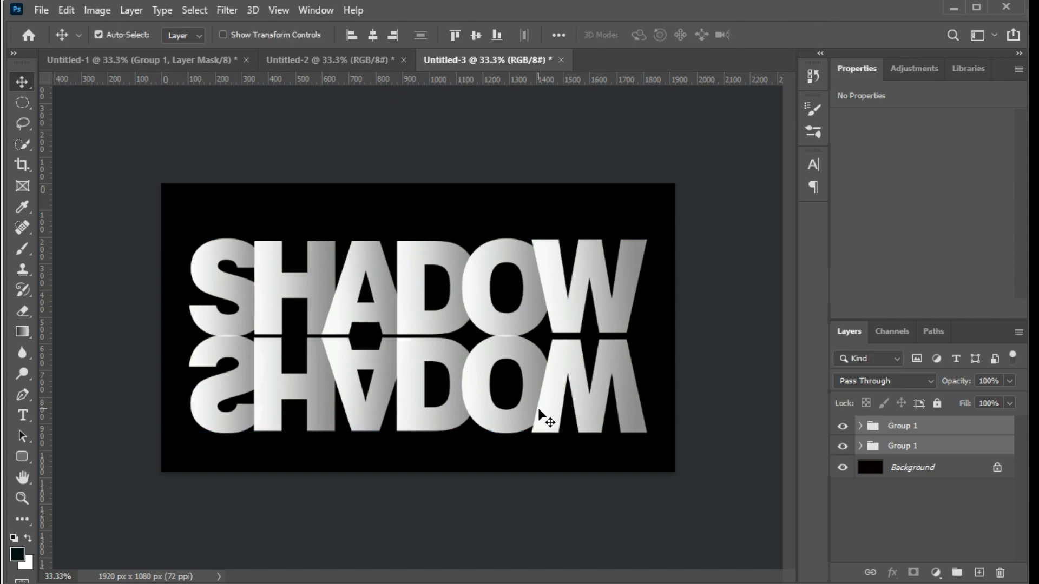
- Add a layer mask to the flipped group and draw a bottom-to-top linear gradient at 61% opacity to fade the reflection
{"action": "left_click", "coordinate": [901, 454]}
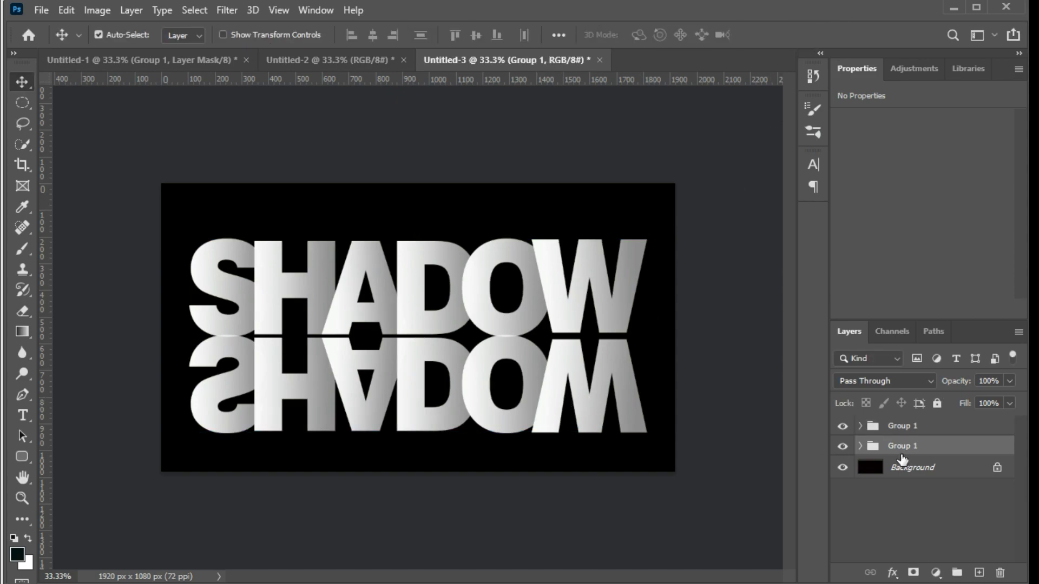
{"action": "left_click", "coordinate": [914, 573]}
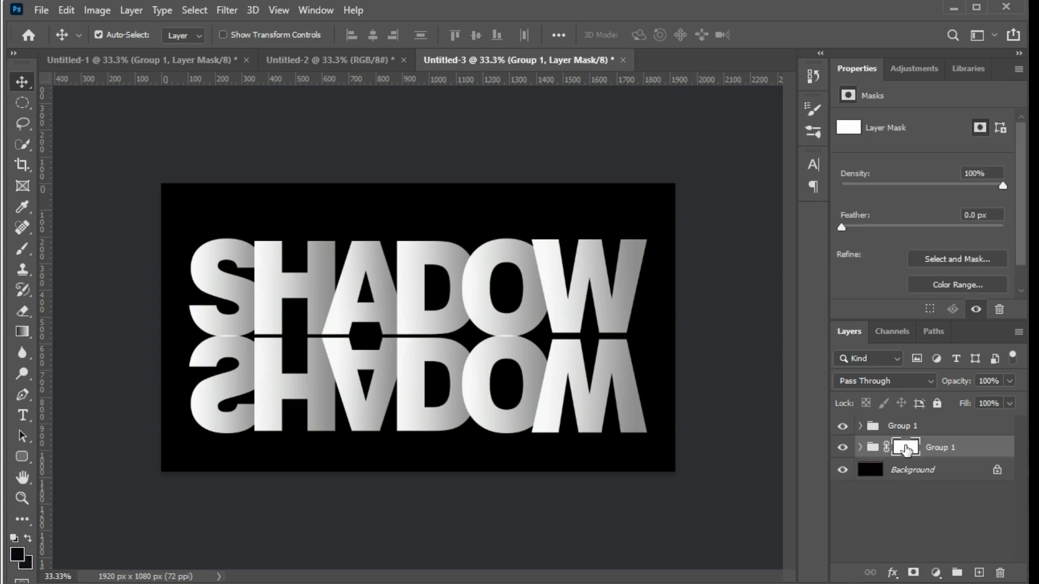
{"action": "left_click", "coordinate": [23, 331]}
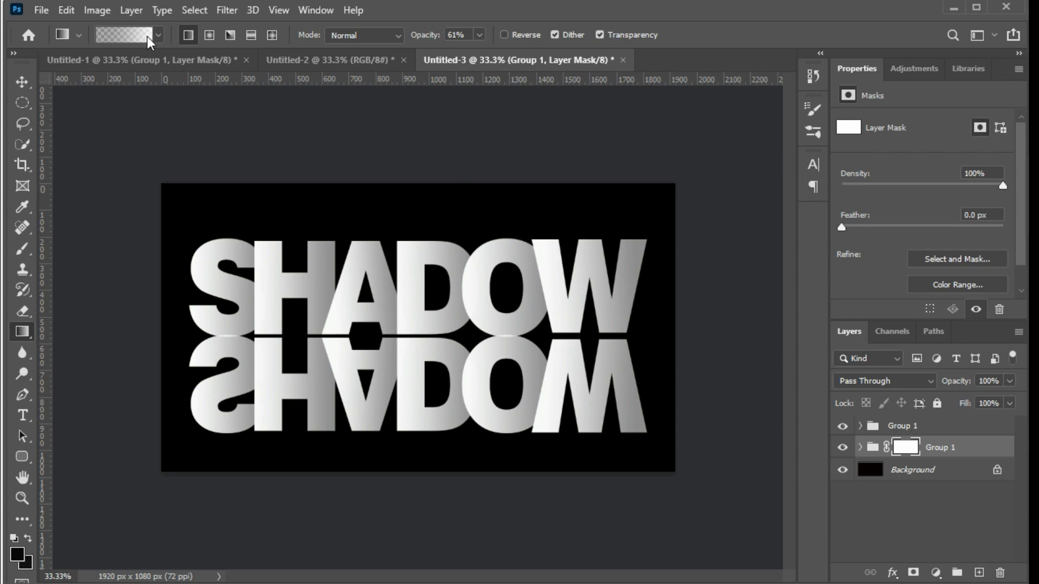
{"action": "left_click_drag", "start_coordinate": [419, 431], "coordinate": [423, 342]}
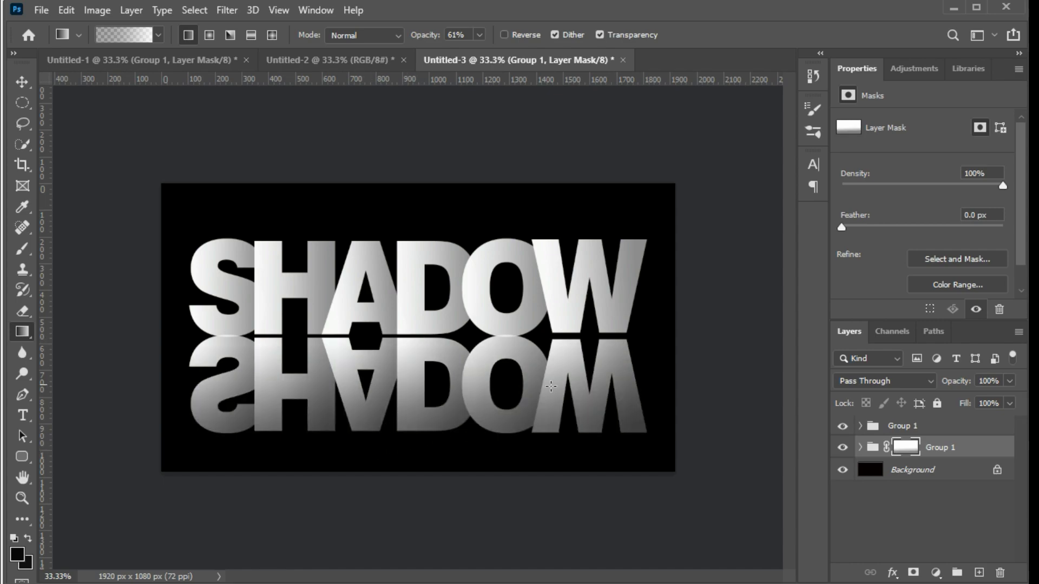
- Set the flipped group's opacity to 33% and draw another short bottom-to-top gradient on its mask
{"action": "left_click", "coordinate": [1004, 379]}
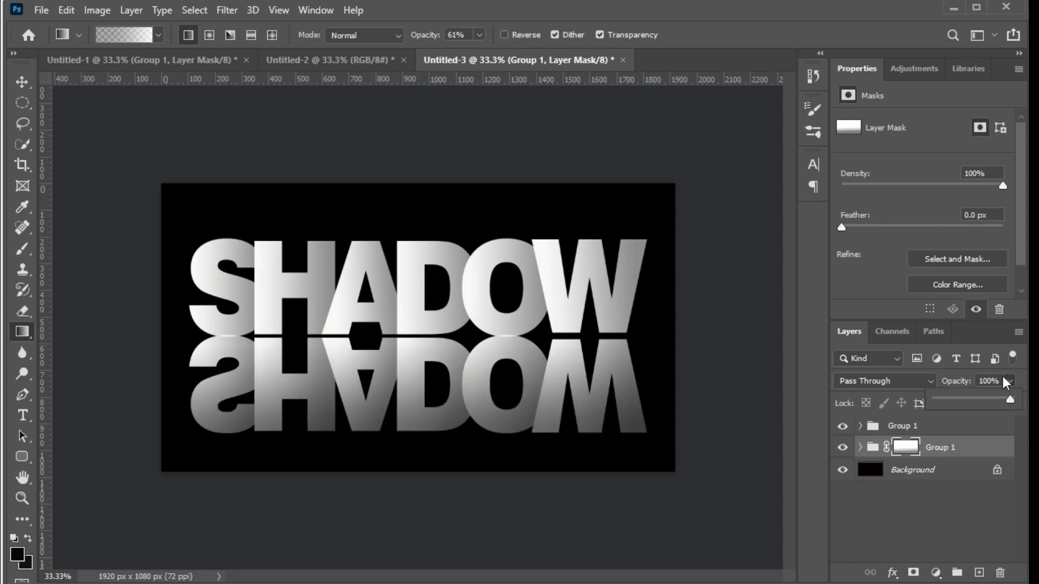
{"action": "left_click", "coordinate": [965, 398]}
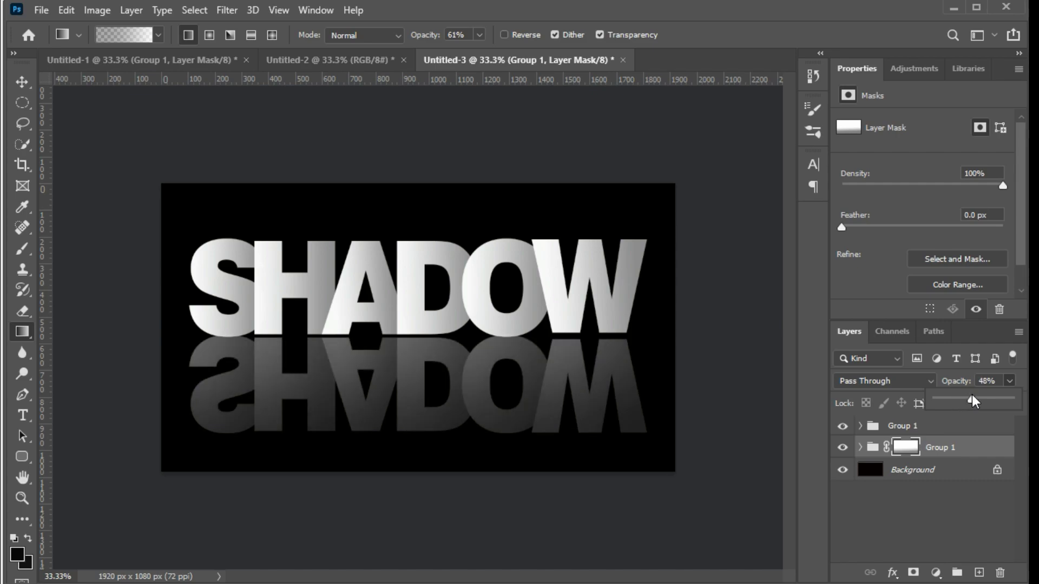
{"action": "left_click_drag", "start_coordinate": [973, 396], "coordinate": [961, 399]}
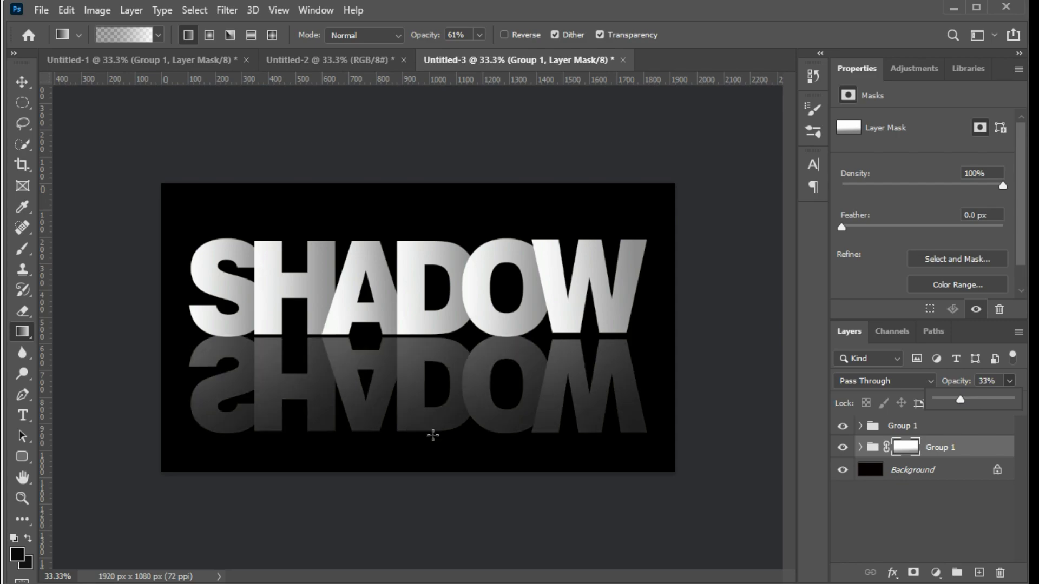
{"action": "left_click_drag", "start_coordinate": [431, 435], "coordinate": [432, 385]}
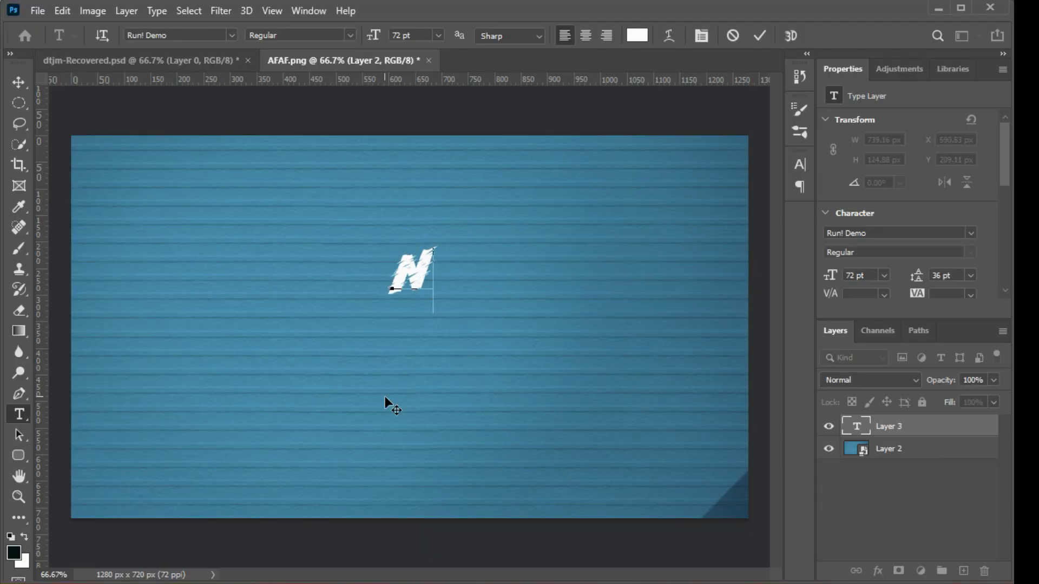
- In the AFAF.png document, complete the white text layer so it reads NEON
{"action": "type", "text": "EON"}
{"action": "key", "text": "ctrl+shift+c"}
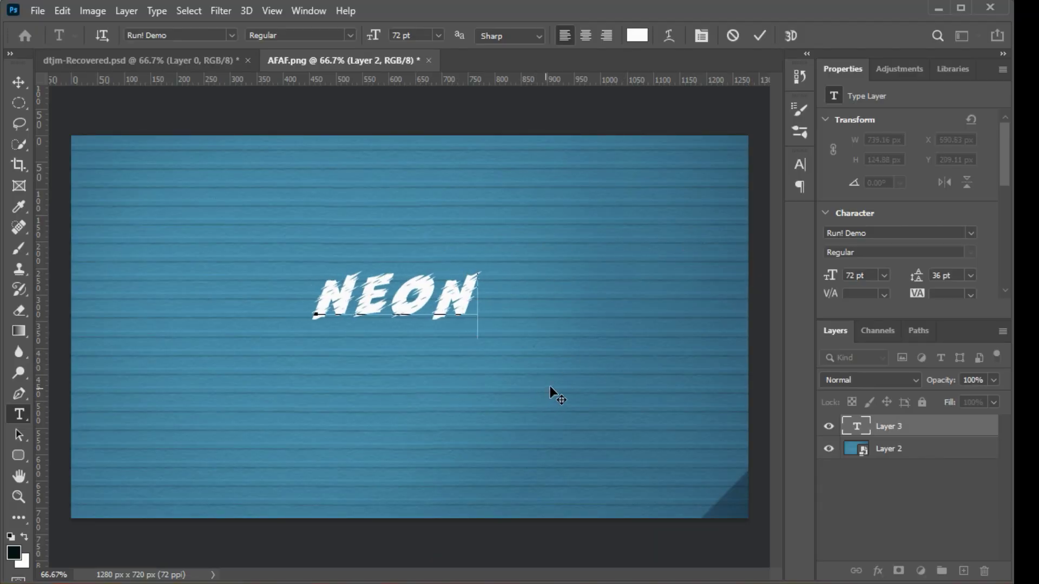
{"action": "key", "text": "ctrl+Return"}
- Scale the NEON text proportionally to about 243% with Free Transform so it spans the upper middle of the background
{"action": "key", "text": "ctrl+t"}
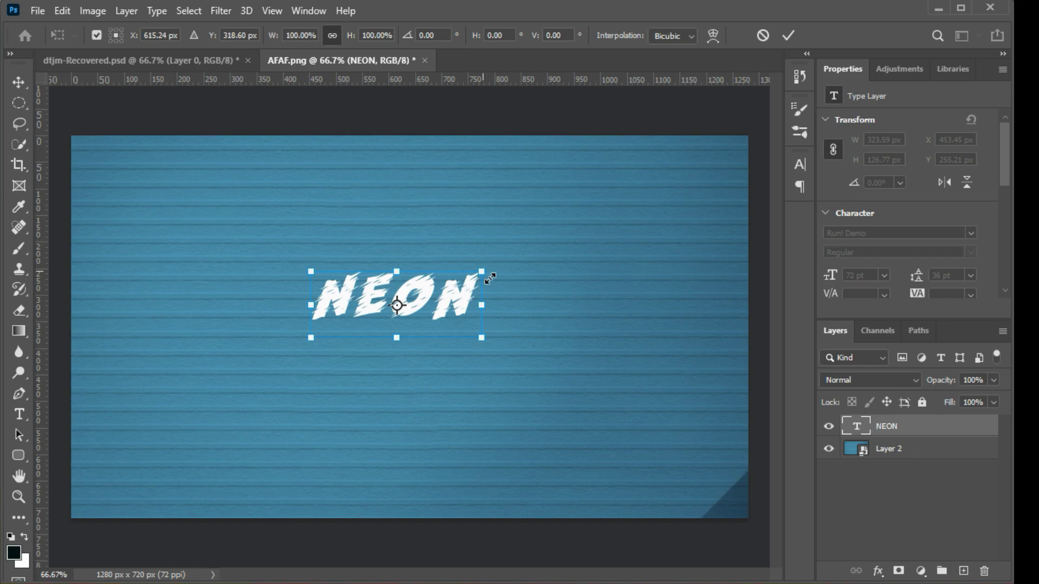
{"action": "left_click_drag", "start_coordinate": [481, 271], "coordinate": [623, 215]}
{"action": "left_click_drag", "start_coordinate": [314, 347], "coordinate": [227, 414]}
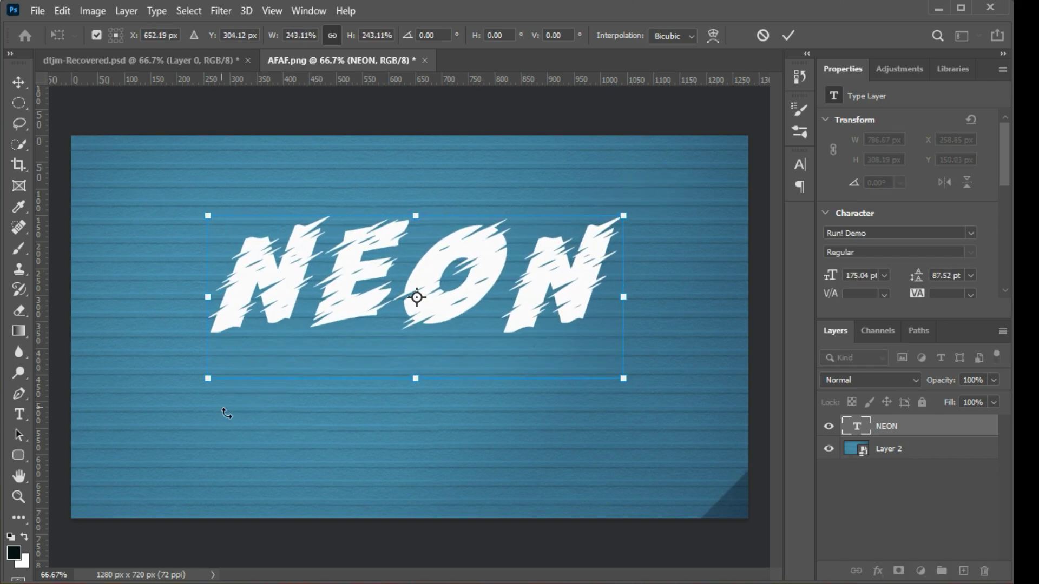
{"action": "left_click", "coordinate": [788, 35]}
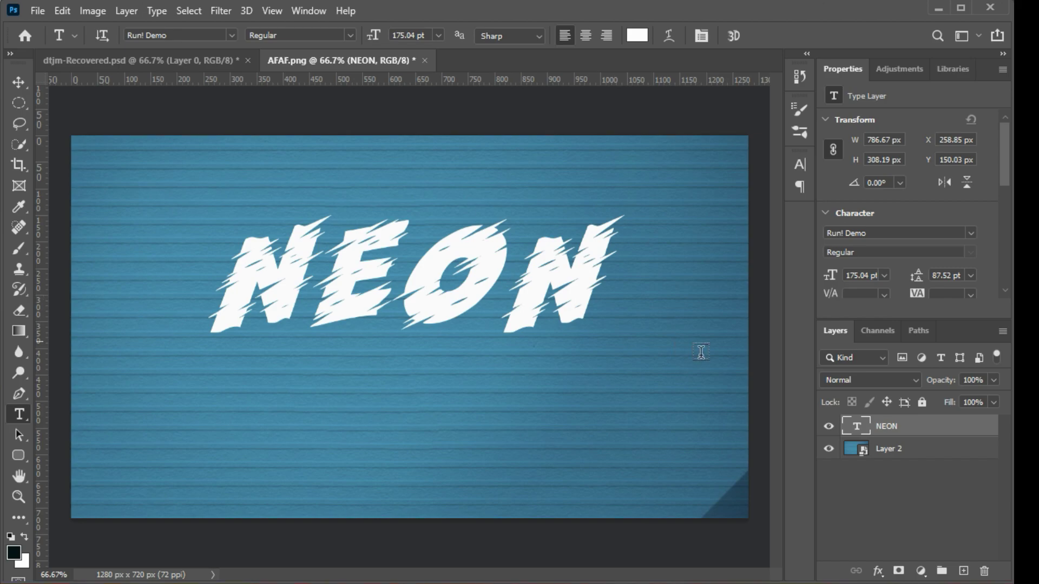
- Add a Stroke layer style to the NEON text layer with a size of 5 px
{"action": "double_click", "coordinate": [920, 431]}
{"action": "left_click_drag", "start_coordinate": [585, 192], "coordinate": [905, 122]}
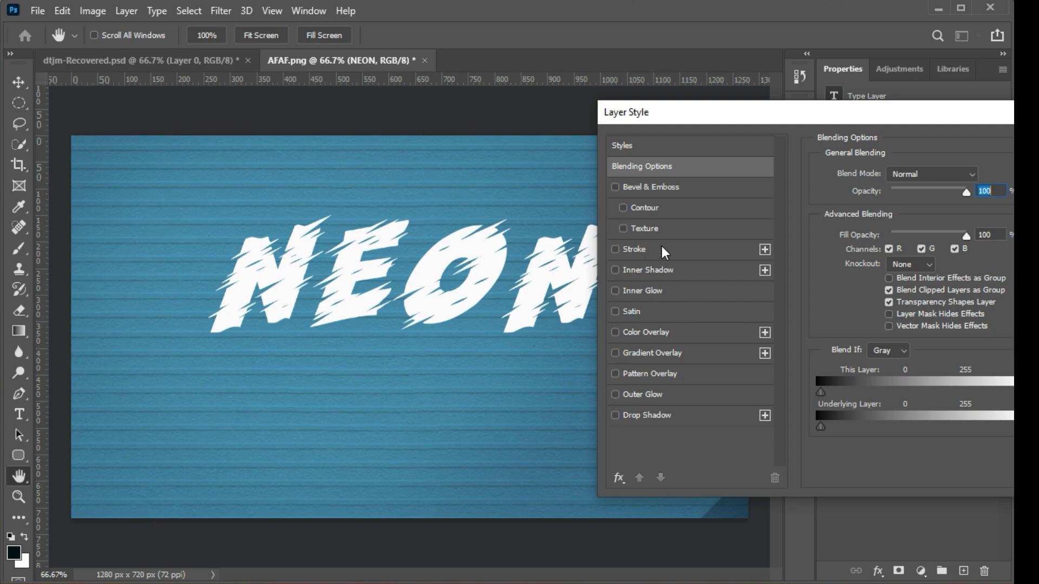
{"action": "left_click", "coordinate": [616, 249]}
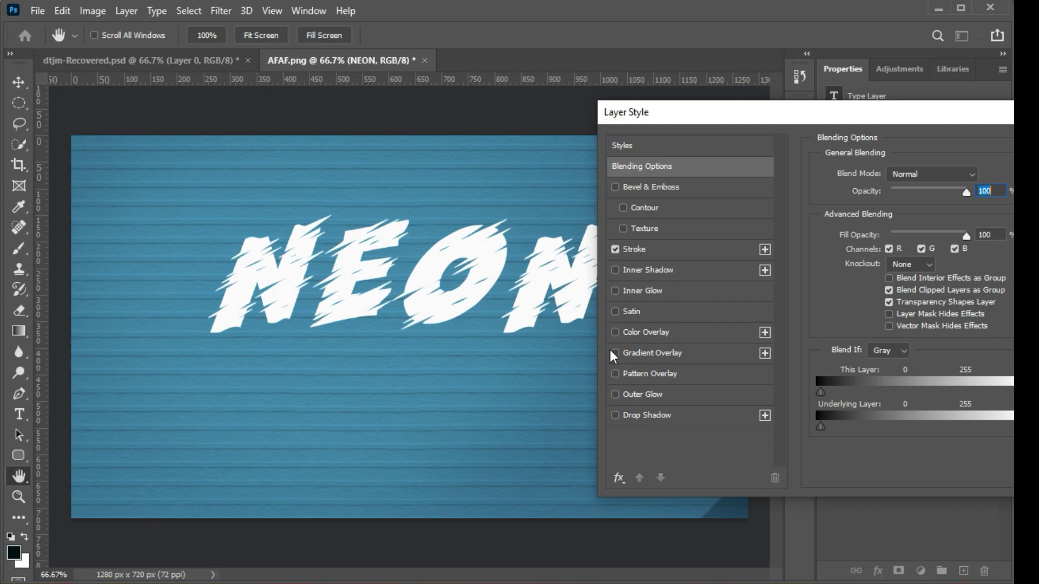
{"action": "left_click", "coordinate": [680, 249]}
{"action": "left_click_drag", "start_coordinate": [845, 124], "coordinate": [799, 130]}
{"action": "left_click", "coordinate": [927, 188]}
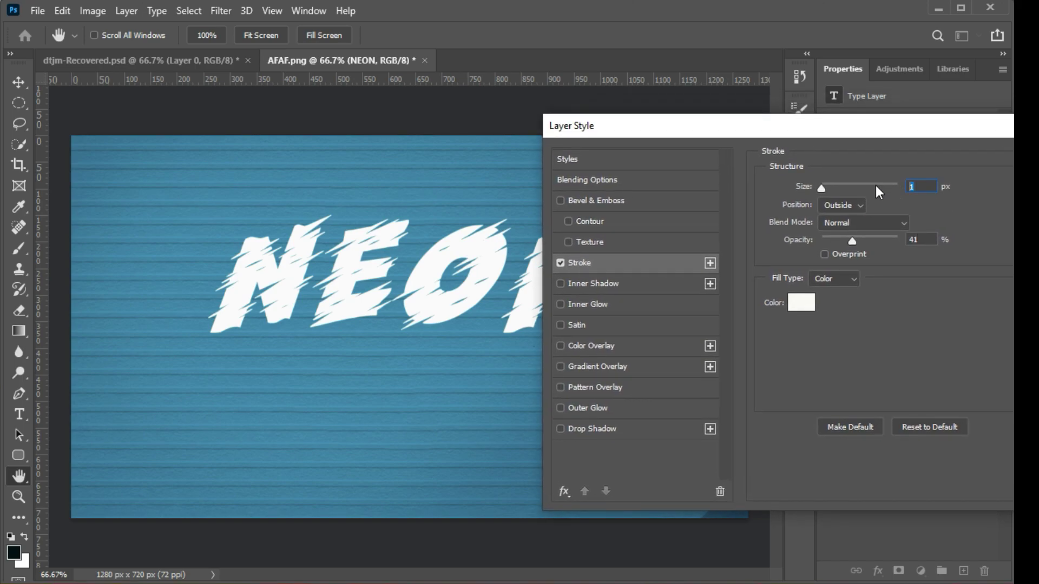
{"action": "type", "text": "5"}
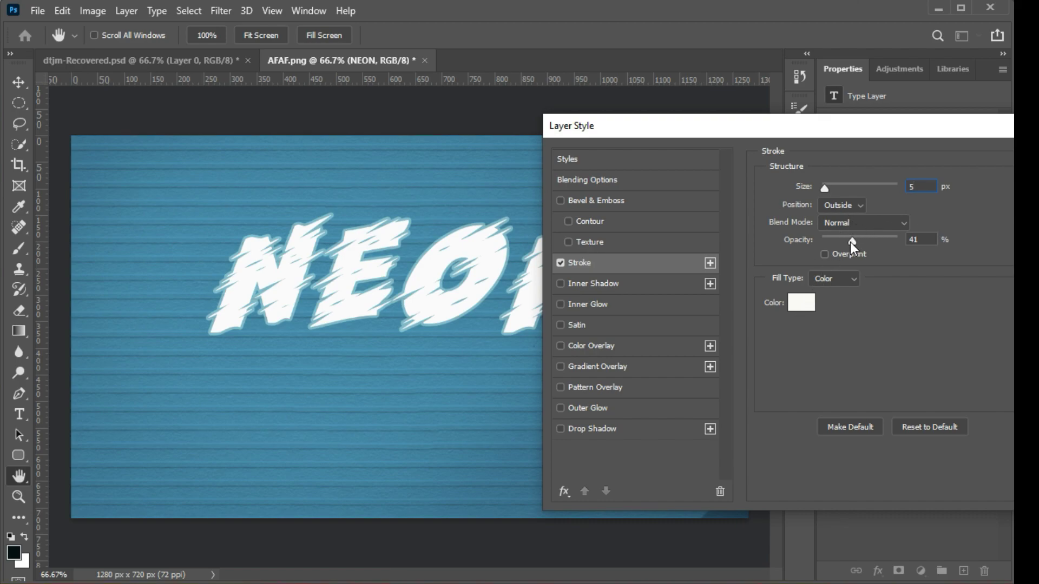
- Set the NEON stroke's opacity to 100% and its blend mode to Hard Mix
{"action": "left_click_drag", "start_coordinate": [849, 242], "coordinate": [911, 248]}
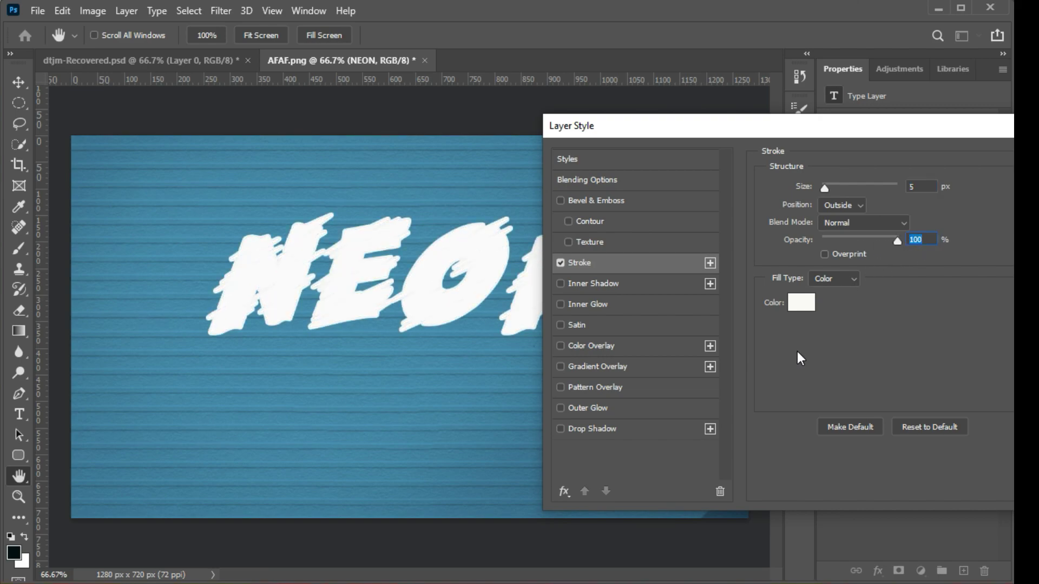
{"action": "left_click", "coordinate": [854, 225]}
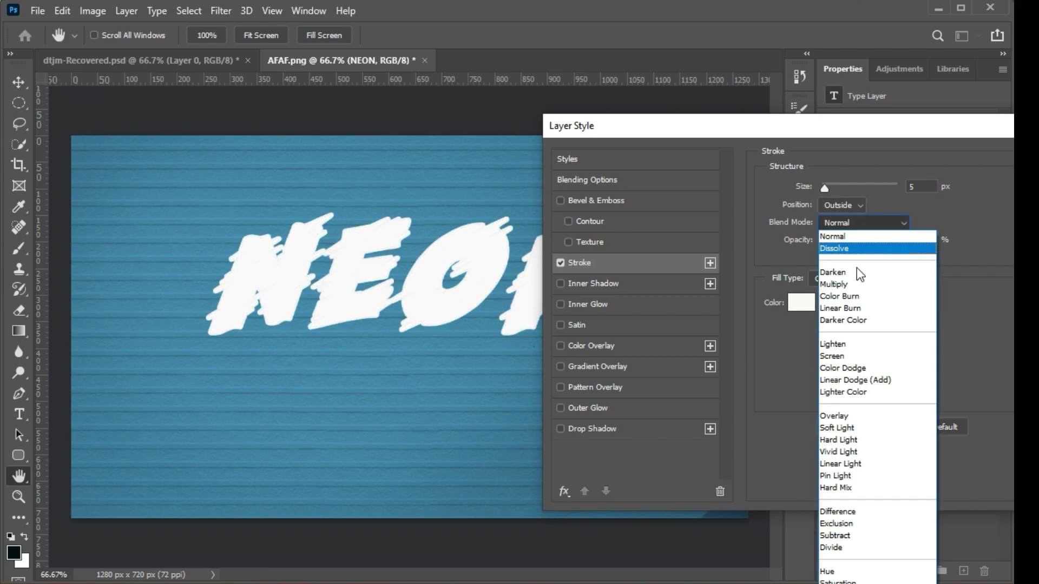
{"action": "left_click", "coordinate": [860, 489]}
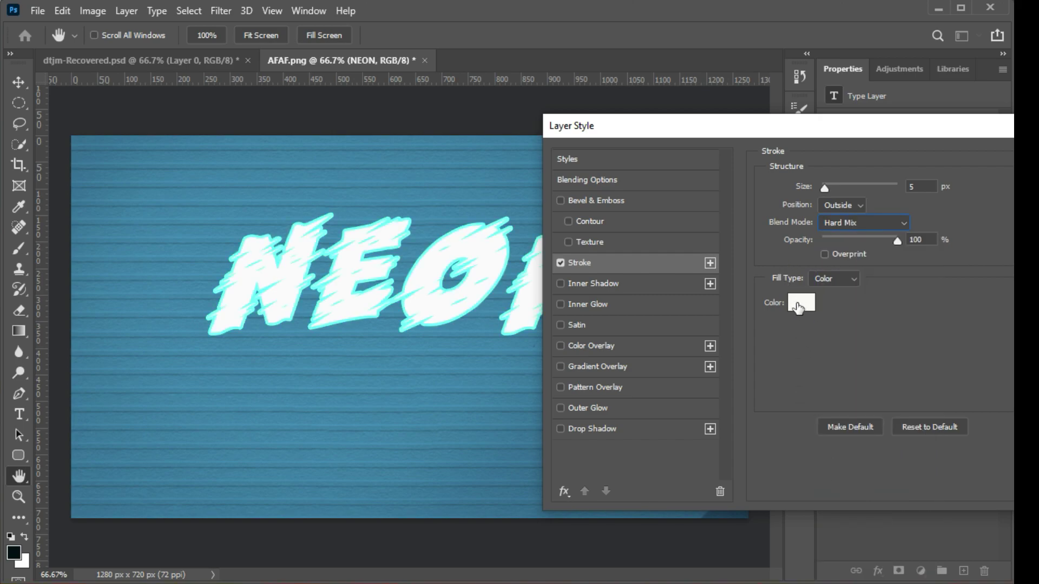
- Add an Outer Glow to the NEON text with a size of 62 px
{"action": "left_click_drag", "start_coordinate": [793, 126], "coordinate": [845, 121]}
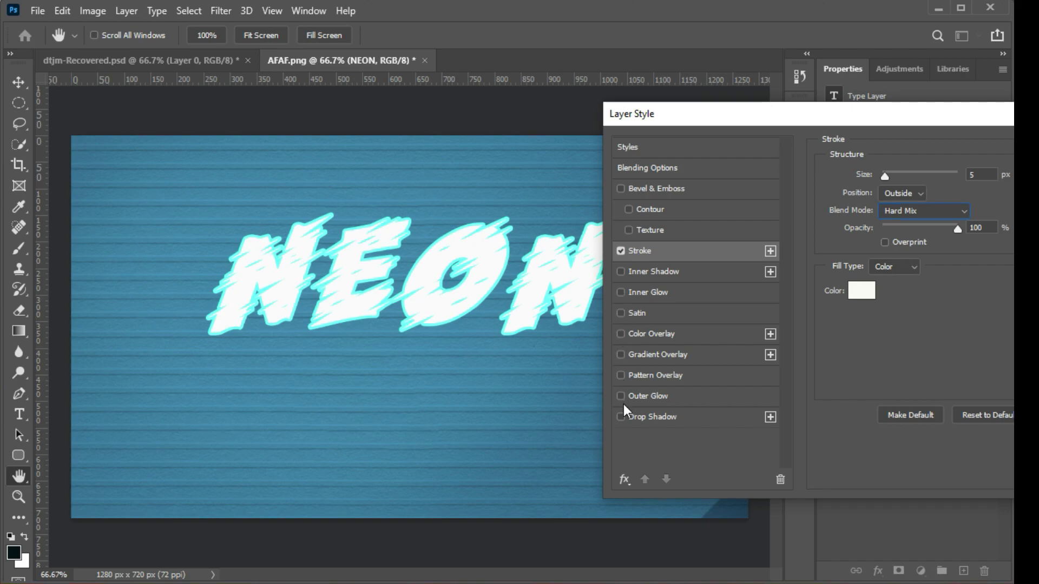
{"action": "left_click", "coordinate": [690, 396]}
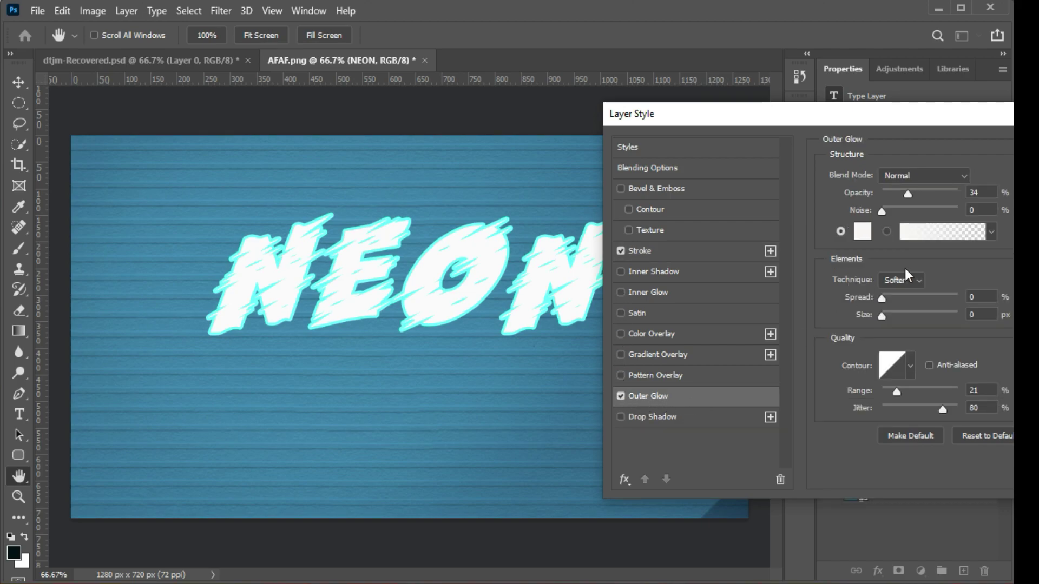
{"action": "left_click_drag", "start_coordinate": [889, 316], "coordinate": [907, 316]}
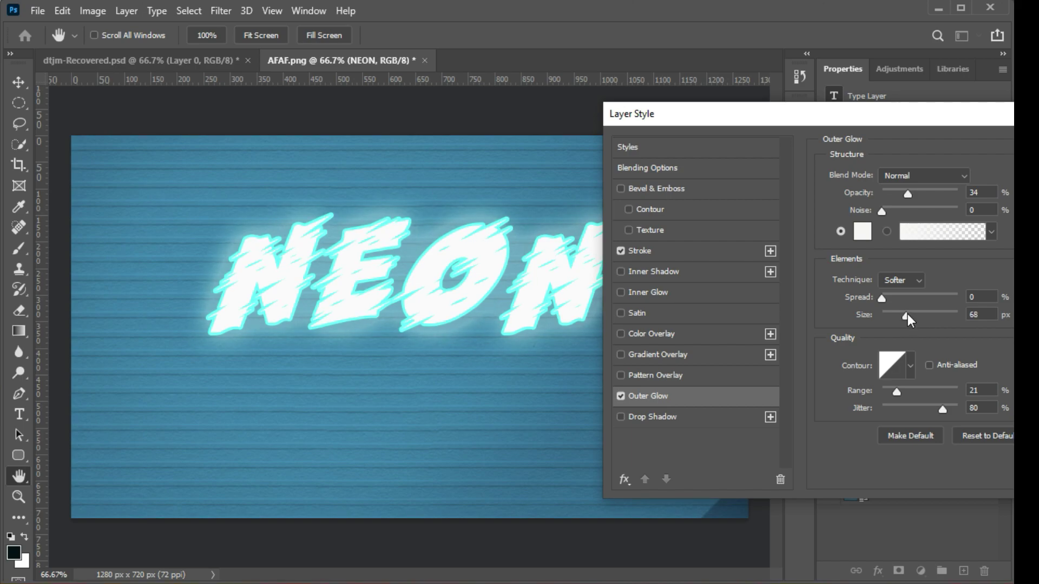
{"action": "left_click_drag", "start_coordinate": [906, 313], "coordinate": [904, 315]}
- Change the outer glow color to a pale blue, based on a blue sampled from the background
{"action": "left_click_drag", "start_coordinate": [890, 117], "coordinate": [829, 149]}
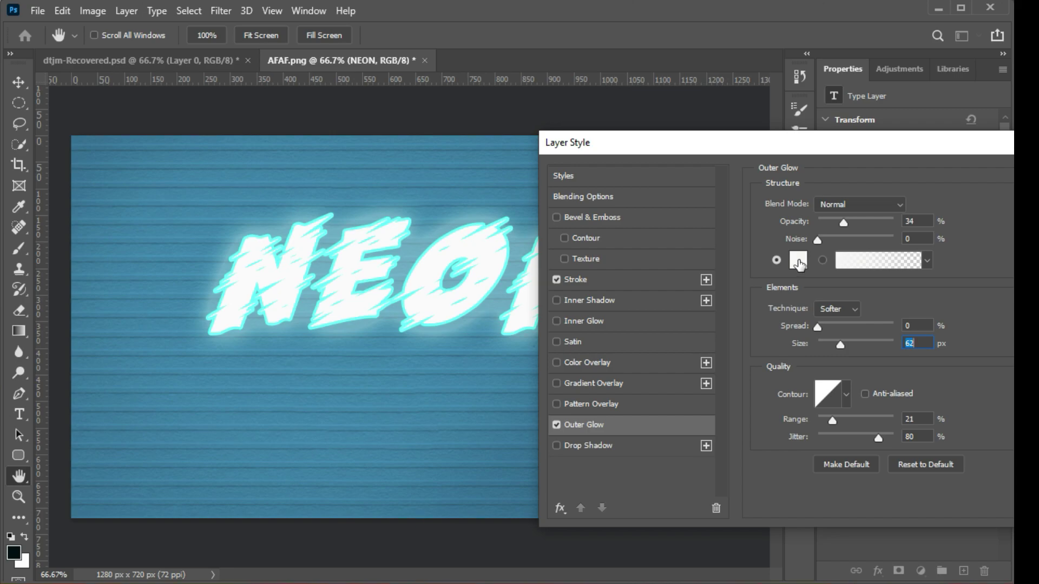
{"action": "left_click", "coordinate": [798, 260]}
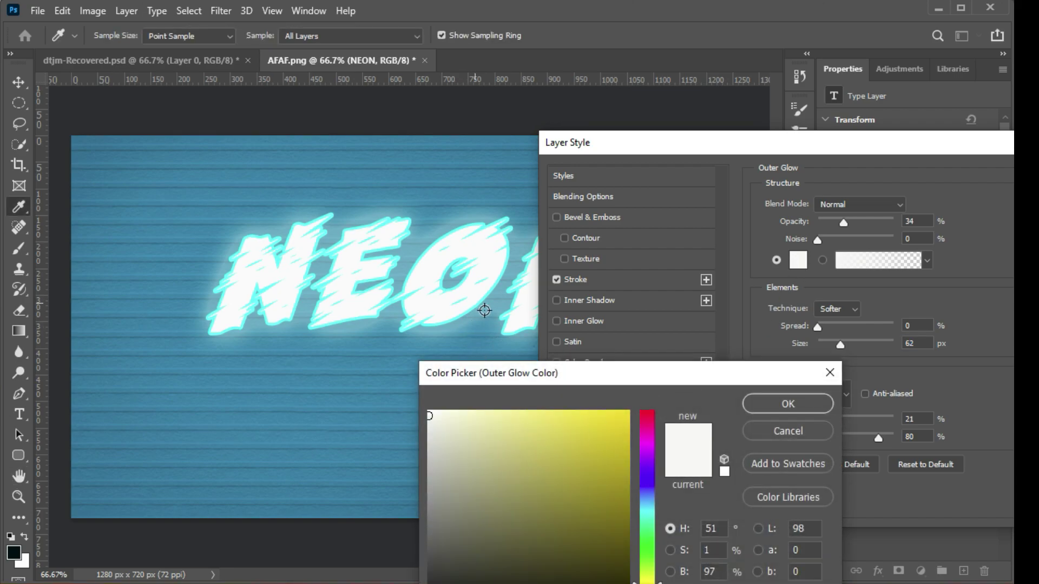
{"action": "left_click", "coordinate": [502, 297]}
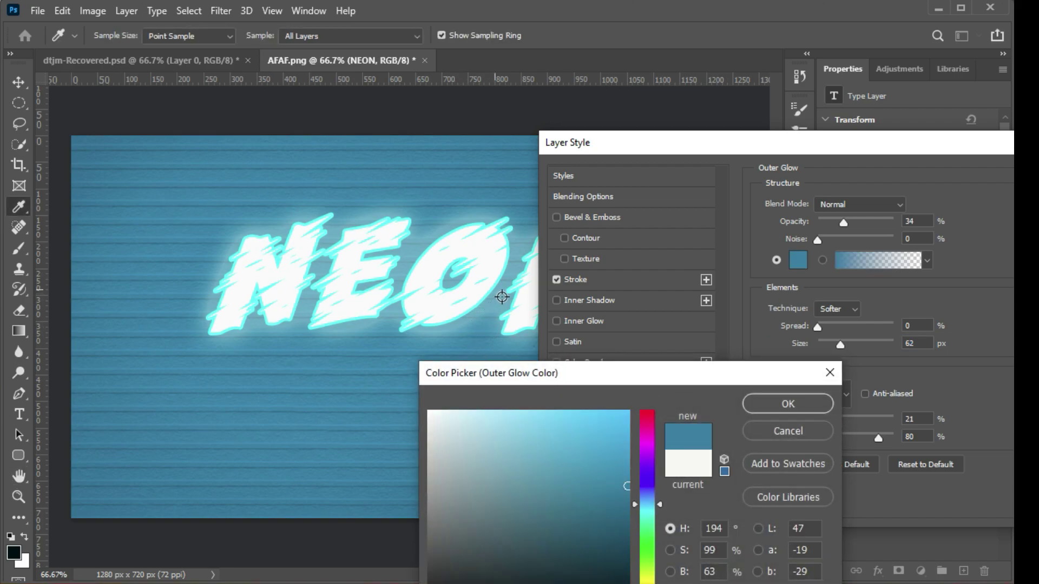
{"action": "left_click", "coordinate": [479, 425]}
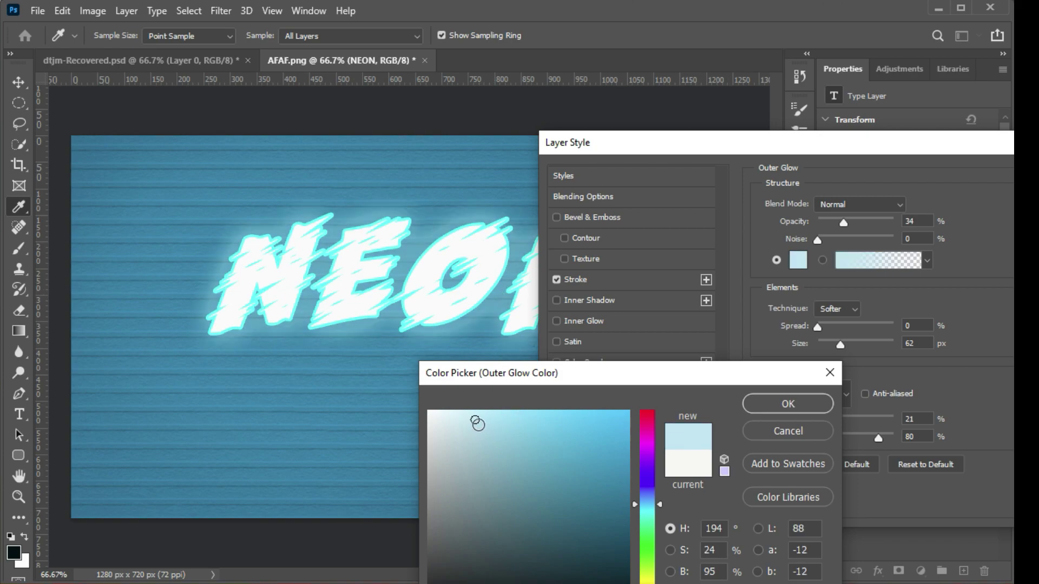
{"action": "left_click_drag", "start_coordinate": [480, 425], "coordinate": [472, 427]}
{"action": "left_click", "coordinate": [798, 407]}
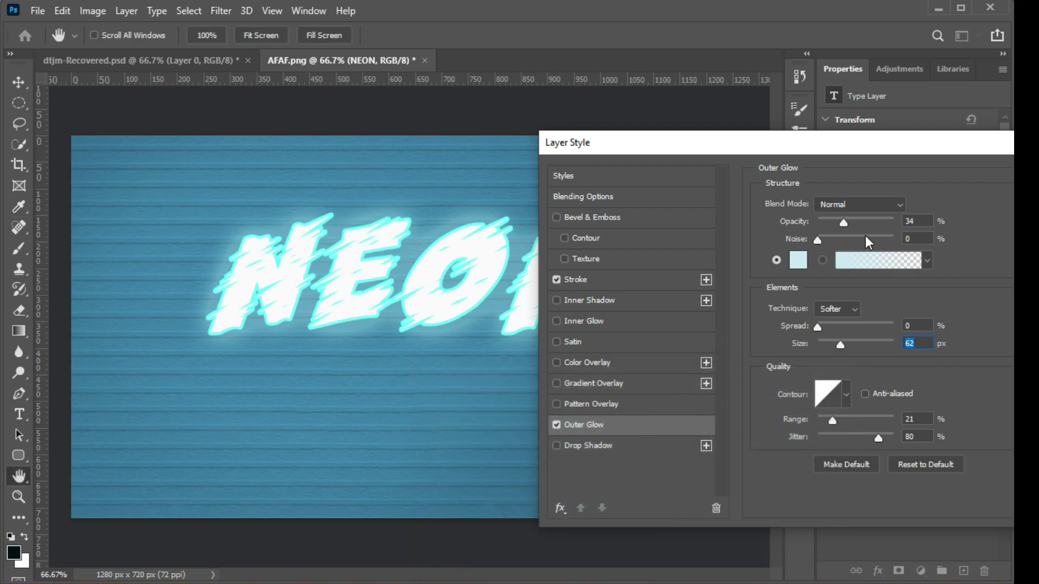
- Add a Drop Shadow to the NEON text with a size of 18 px and a spread of 25%
{"action": "left_click_drag", "start_coordinate": [926, 150], "coordinate": [994, 126]}
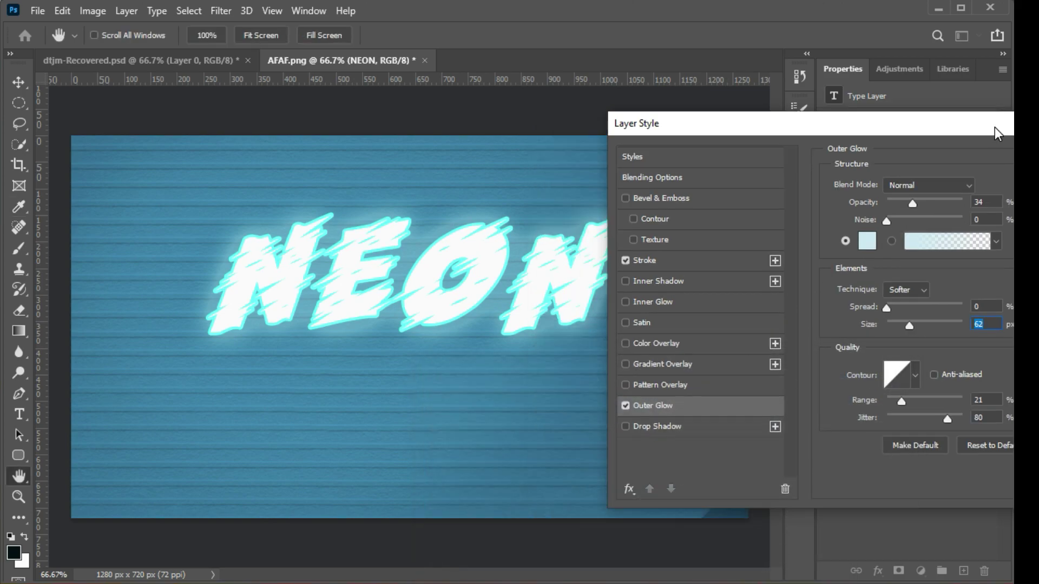
{"action": "left_click", "coordinate": [627, 421]}
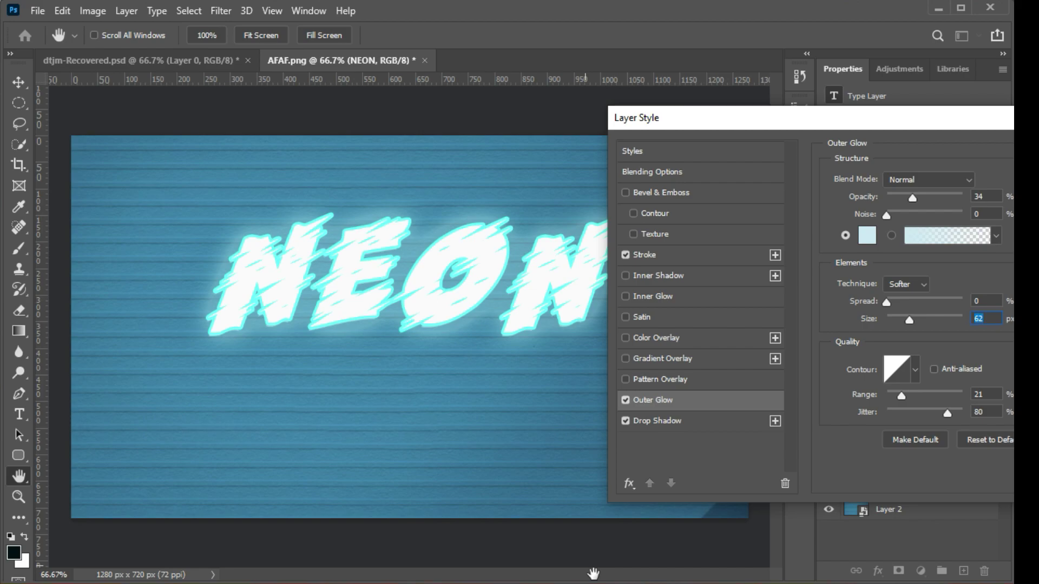
{"action": "left_click", "coordinate": [697, 420]}
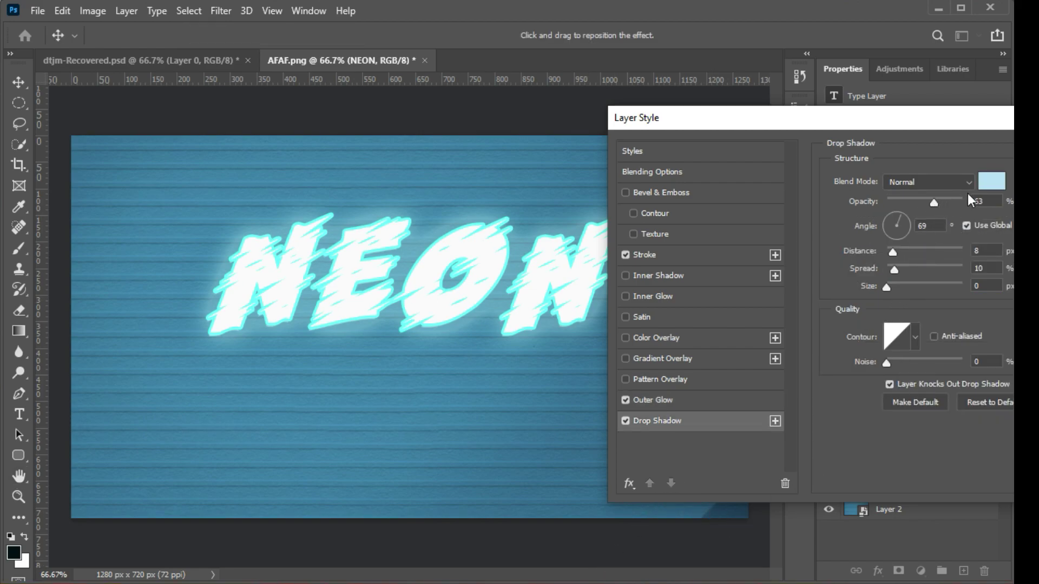
{"action": "left_click_drag", "start_coordinate": [942, 122], "coordinate": [921, 122]}
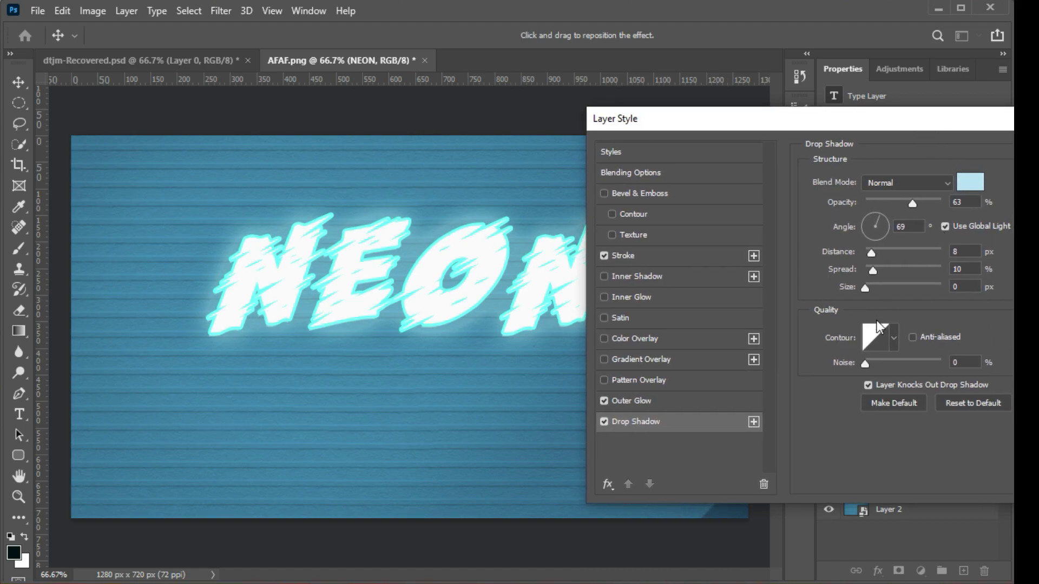
{"action": "left_click_drag", "start_coordinate": [865, 288], "coordinate": [875, 284]}
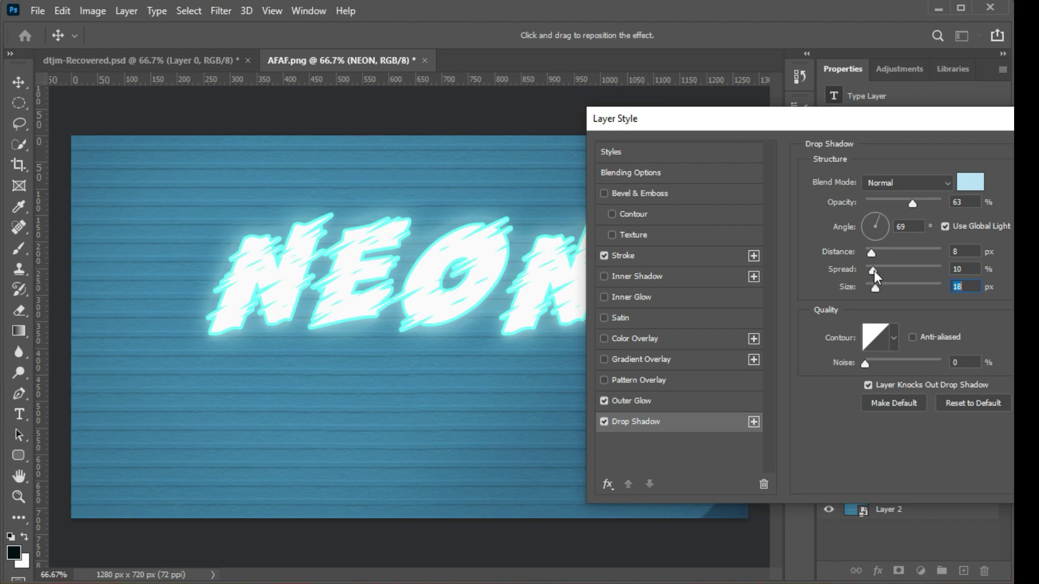
{"action": "mouse_move", "coordinate": [874, 270]}
{"action": "left_mouse_down"}
{"action": "mouse_move", "coordinate": [914, 267]}
{"action": "mouse_move", "coordinate": [886, 272]}
{"action": "left_mouse_up"}
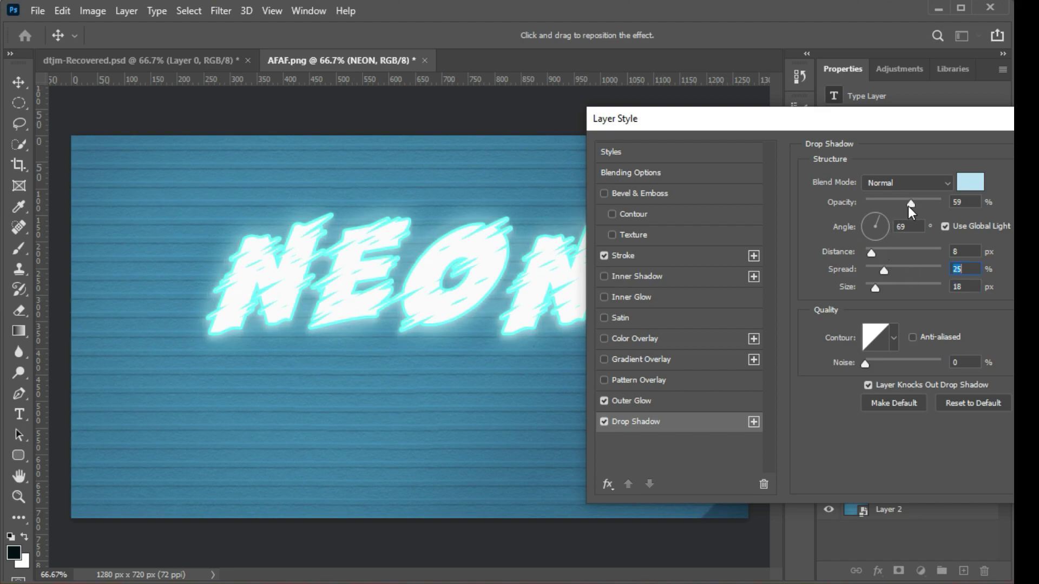
- Set the drop shadow's opacity to 89%, apply the layer styles, and compare the text with its effects hidden and shown
{"action": "left_click_drag", "start_coordinate": [905, 208], "coordinate": [949, 204]}
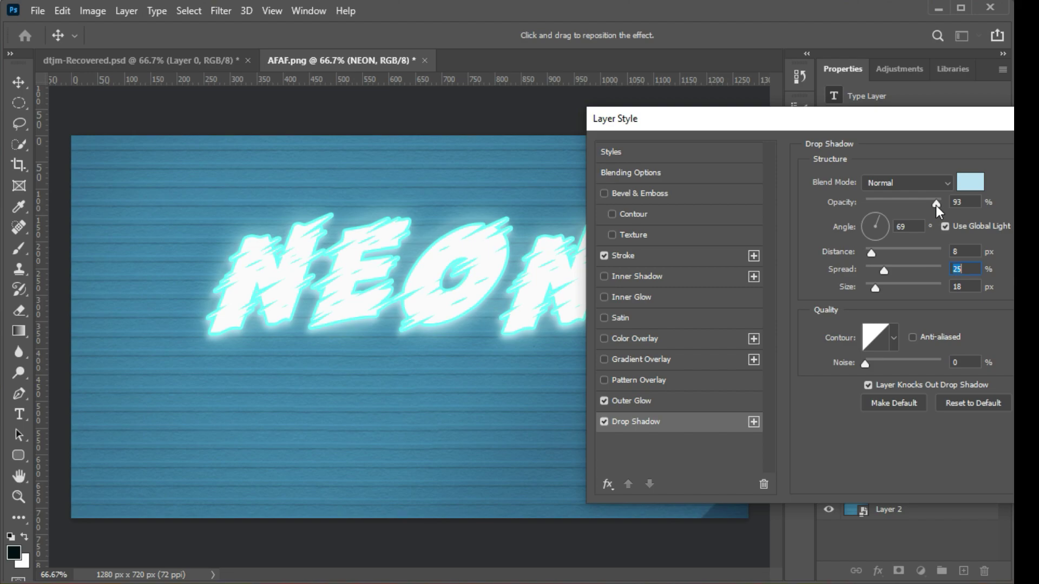
{"action": "left_click", "coordinate": [933, 205]}
{"action": "left_click_drag", "start_coordinate": [910, 129], "coordinate": [529, 399]}
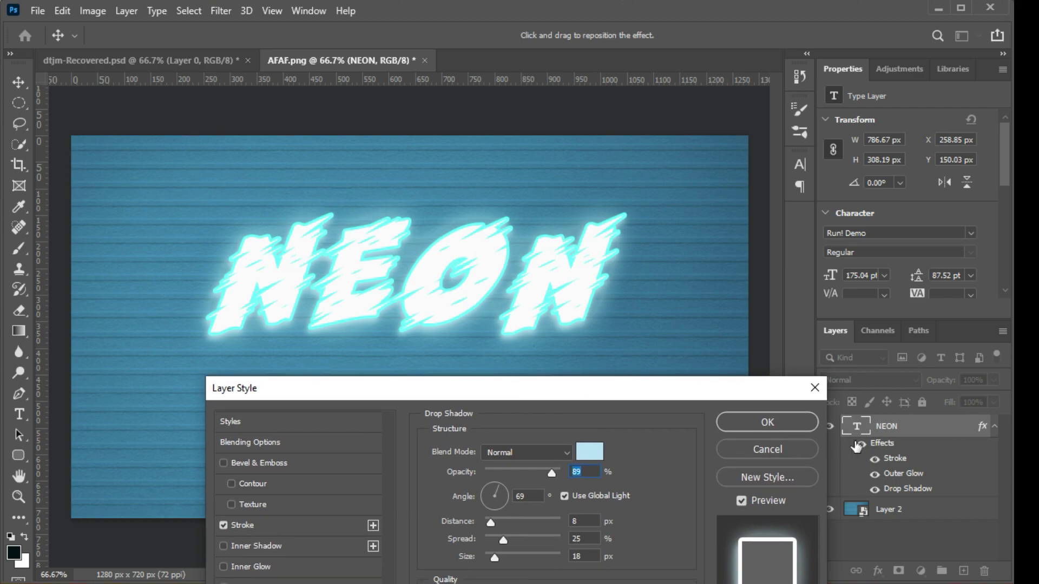
{"action": "left_click", "coordinate": [784, 427]}
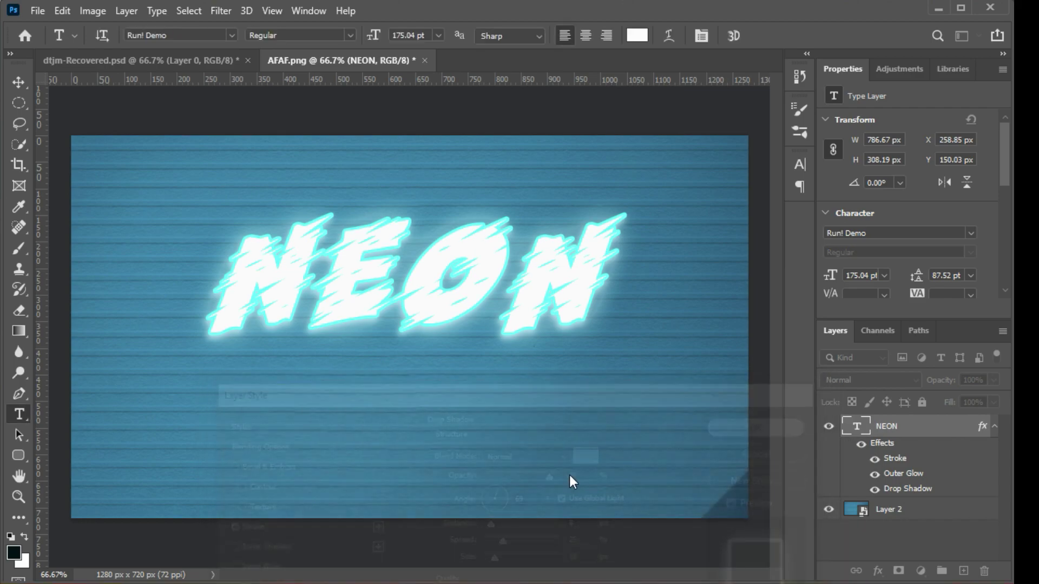
{"action": "left_click", "coordinate": [866, 453]}
{"action": "left_click", "coordinate": [866, 453]}
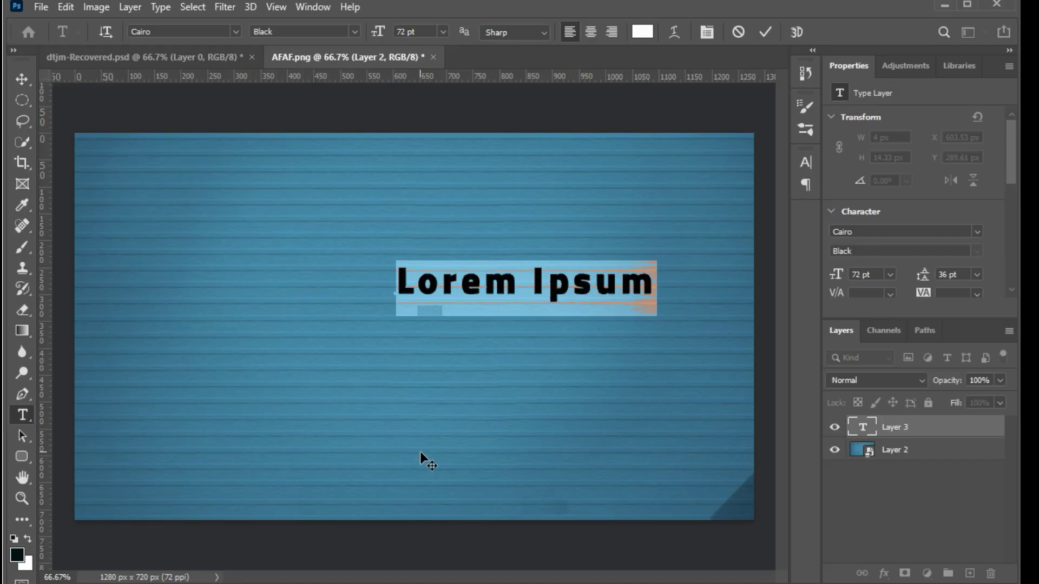
- Enter GLITCH as the new white text layer and place it near the middle of the background
{"action": "type", "text": "GL"}
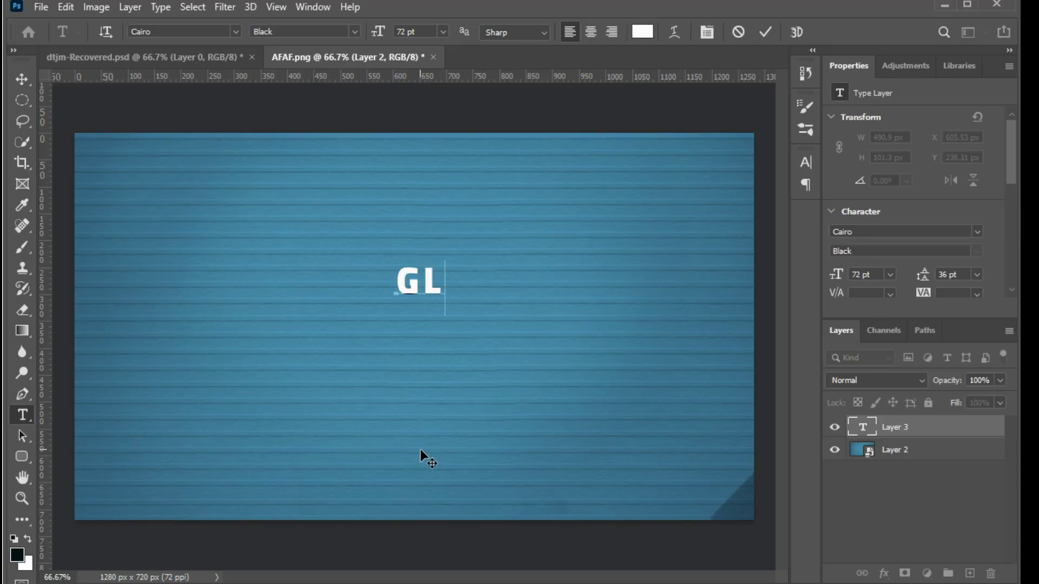
{"action": "type", "text": "ITCH"}
{"action": "left_click_drag", "start_coordinate": [572, 339], "coordinate": [523, 355]}
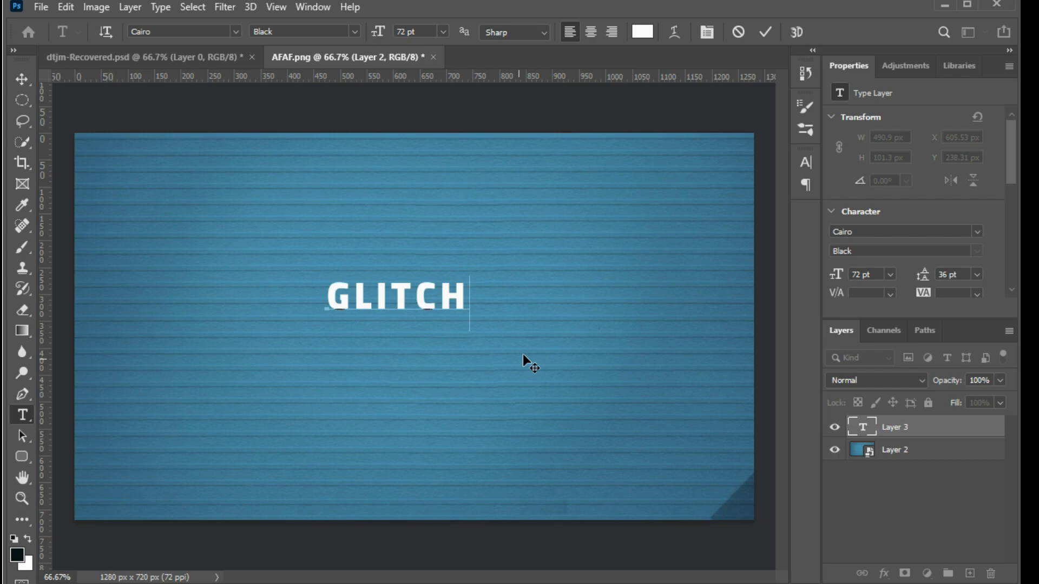
{"action": "left_click", "coordinate": [765, 32]}
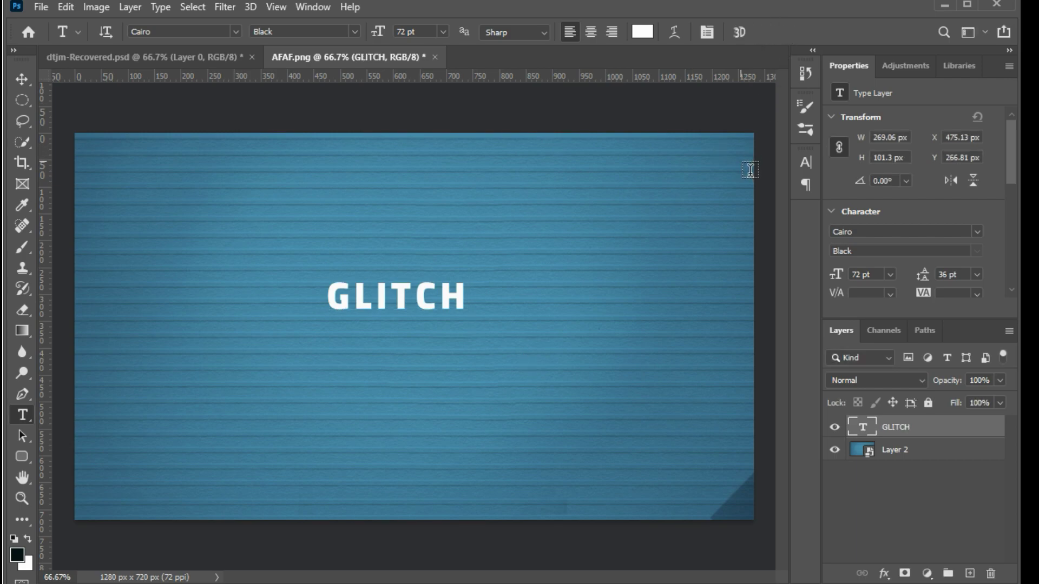
- Scale the GLITCH text proportionally to about 292% with Free Transform so it spans the upper middle of the background
{"action": "key", "text": "ctrl+t"}
{"action": "left_click_drag", "start_coordinate": [470, 277], "coordinate": [620, 220]}
{"action": "left_click_drag", "start_coordinate": [325, 331], "coordinate": [211, 402]}
{"action": "left_click", "coordinate": [794, 31]}
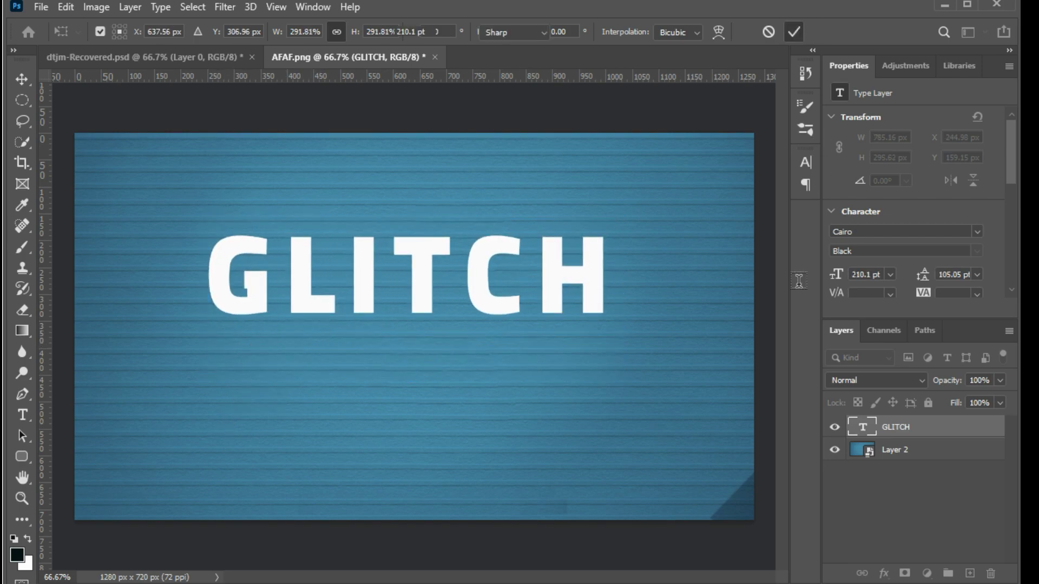
- Duplicate the GLITCH text layer twice within the AFAF.png document
{"action": "right_click", "coordinate": [933, 433]}
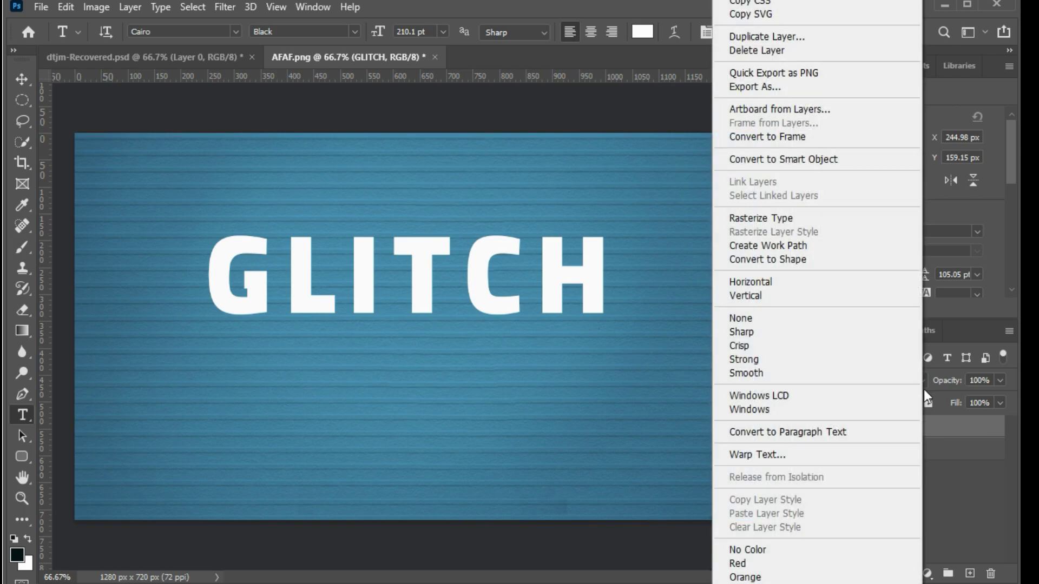
{"action": "left_click", "coordinate": [775, 35]}
{"action": "key", "text": "Return"}
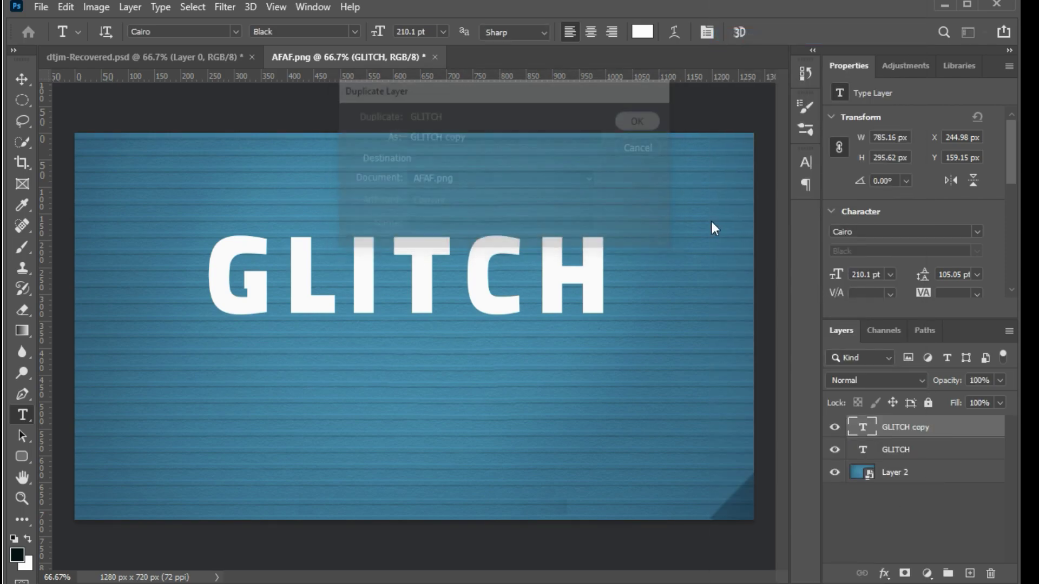
{"action": "right_click", "coordinate": [910, 428]}
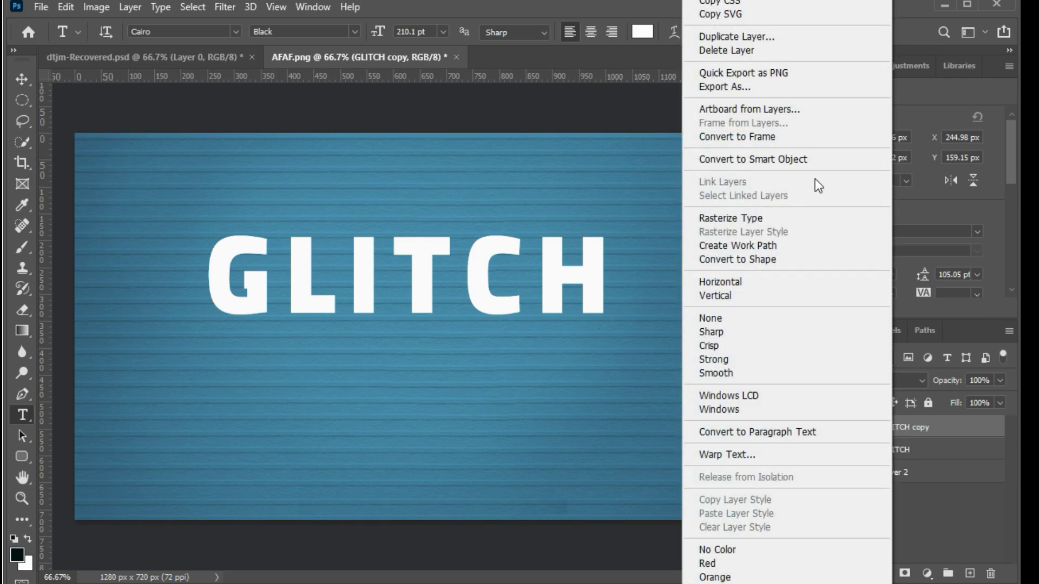
{"action": "left_click", "coordinate": [745, 36]}
{"action": "left_click", "coordinate": [644, 117]}
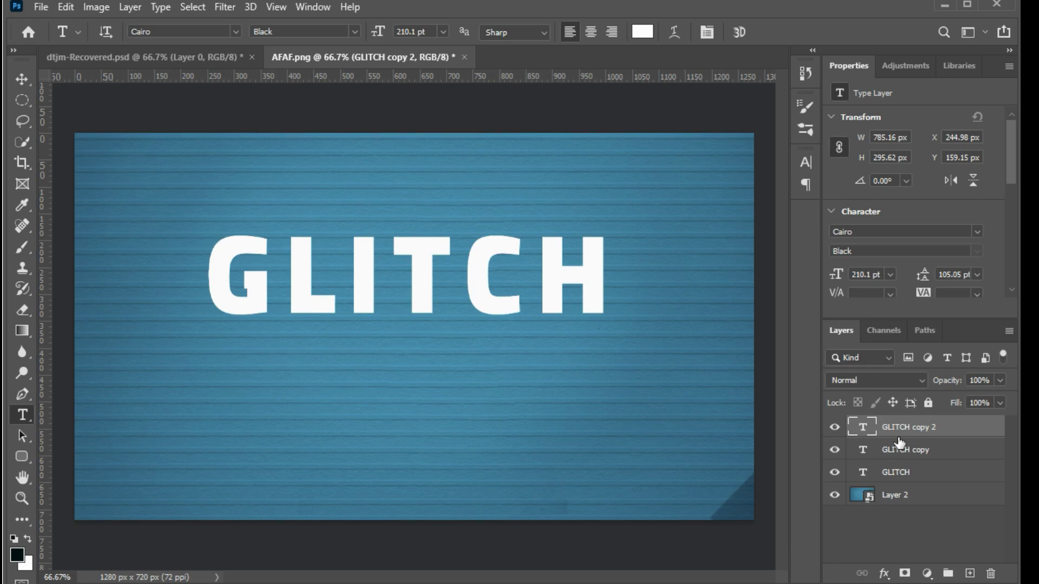
- Turn off the blue (B) channel in the blending options of the topmost GLITCH copy
{"action": "double_click", "coordinate": [945, 436]}
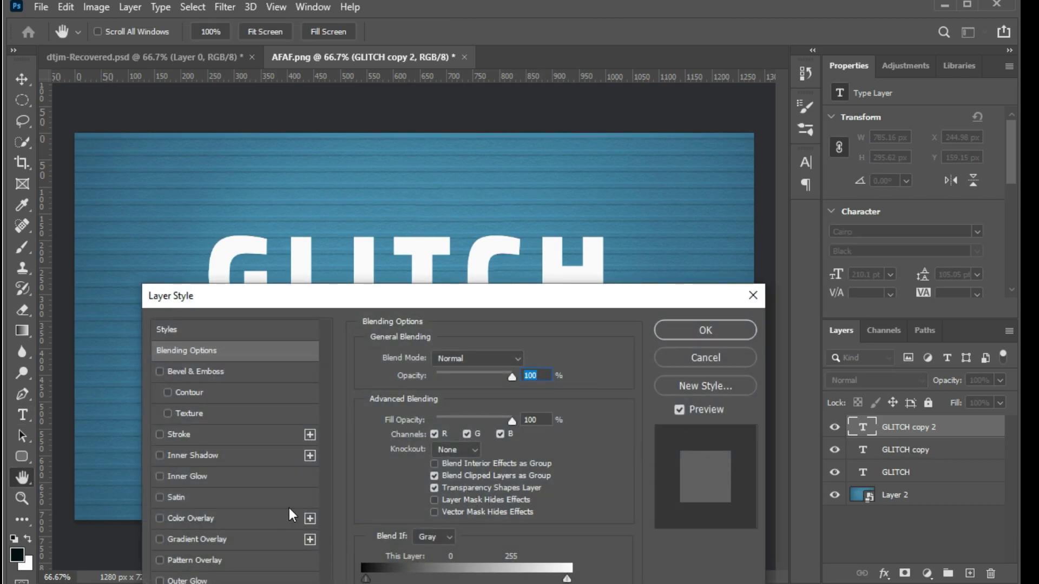
{"action": "left_click", "coordinate": [501, 435]}
{"action": "left_click", "coordinate": [680, 331]}
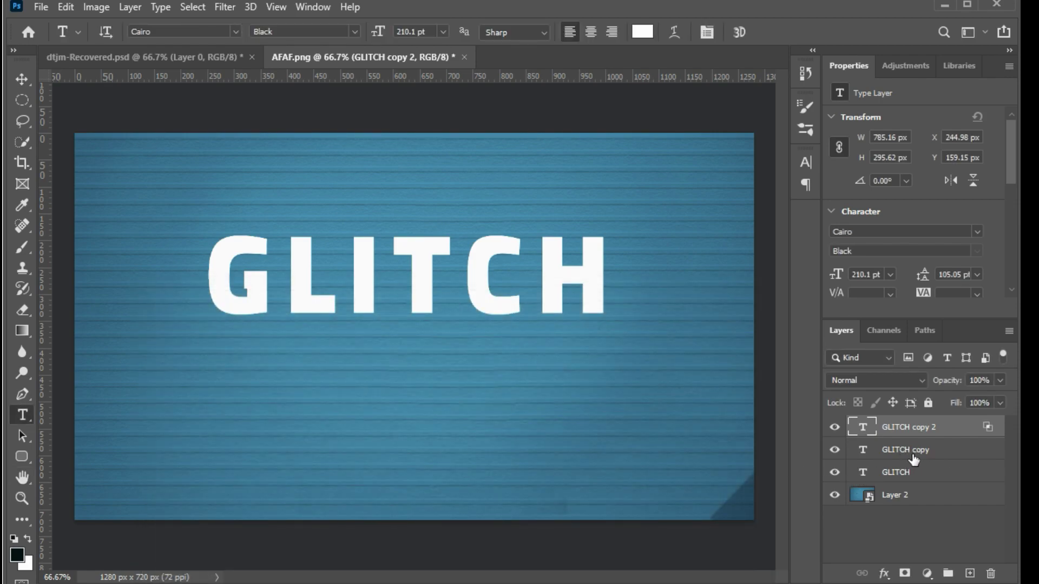
- Turn off the green (G) channel in the blending options of the GLITCH copy layer
{"action": "double_click", "coordinate": [944, 459]}
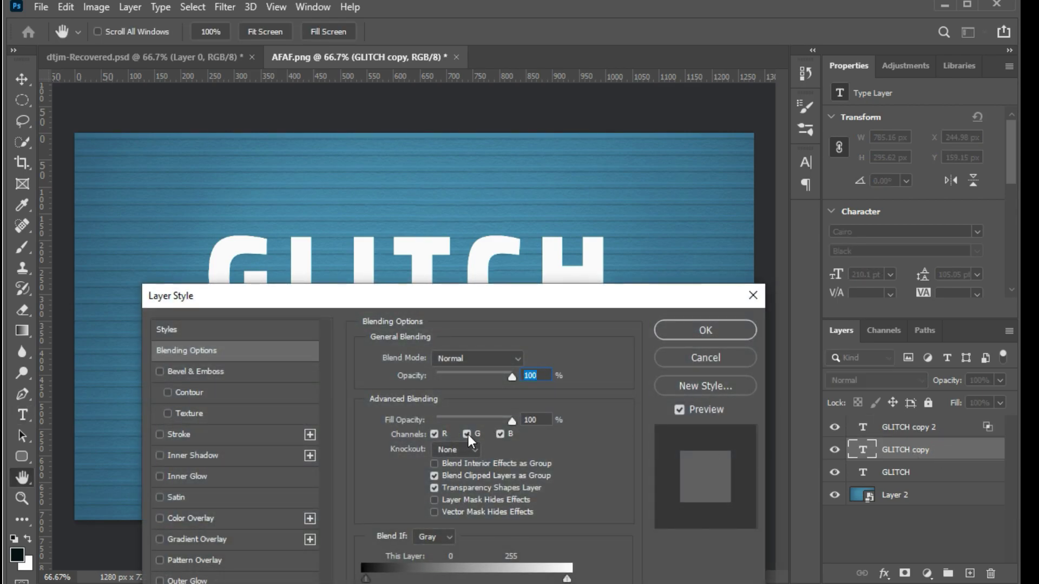
{"action": "left_click", "coordinate": [466, 434]}
{"action": "left_click", "coordinate": [715, 336]}
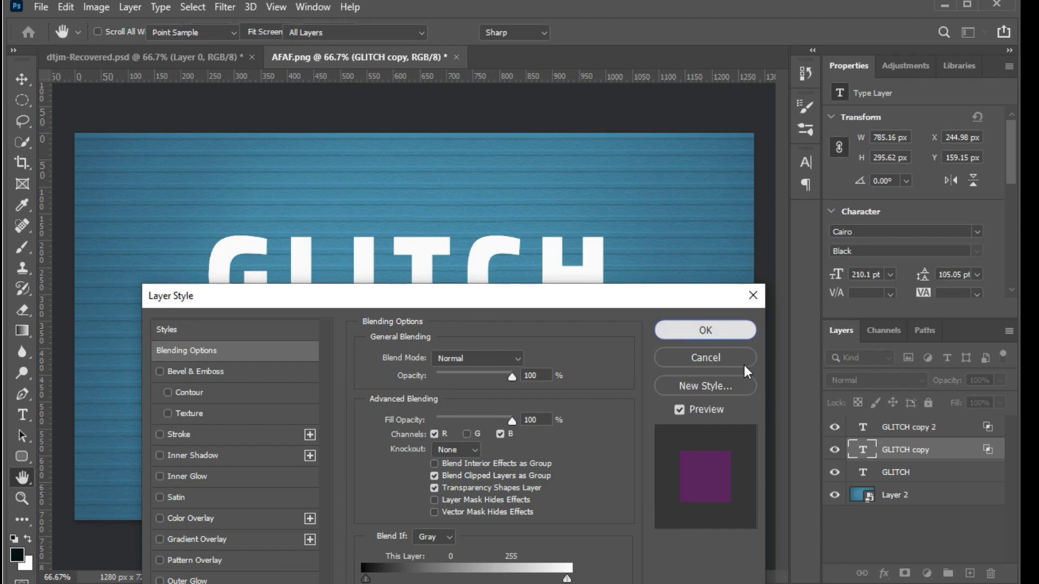
- Turn off the red (R) channel in the blending options of the original GLITCH layer
{"action": "left_click", "coordinate": [930, 480]}
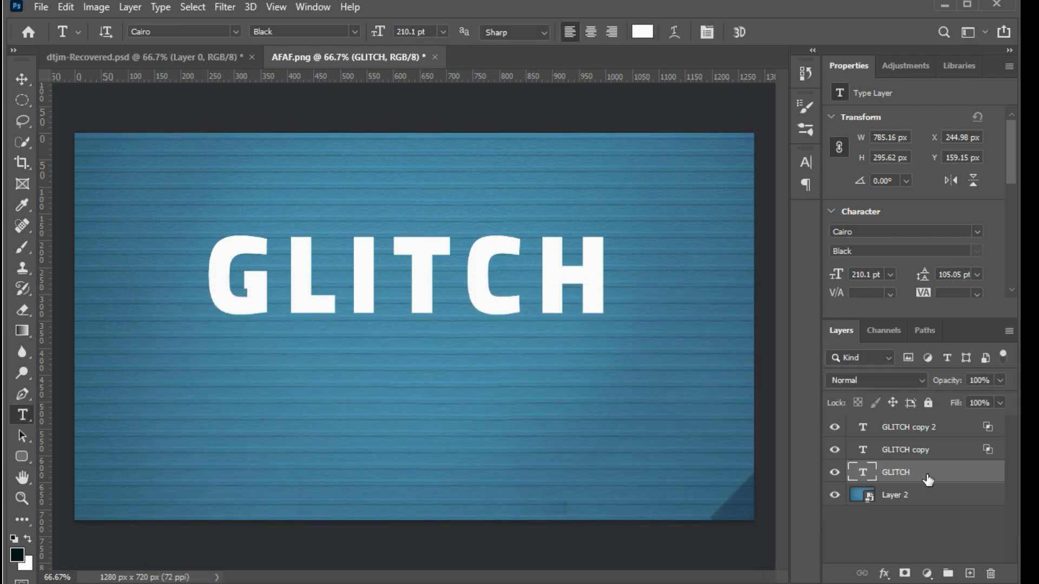
{"action": "double_click", "coordinate": [928, 480]}
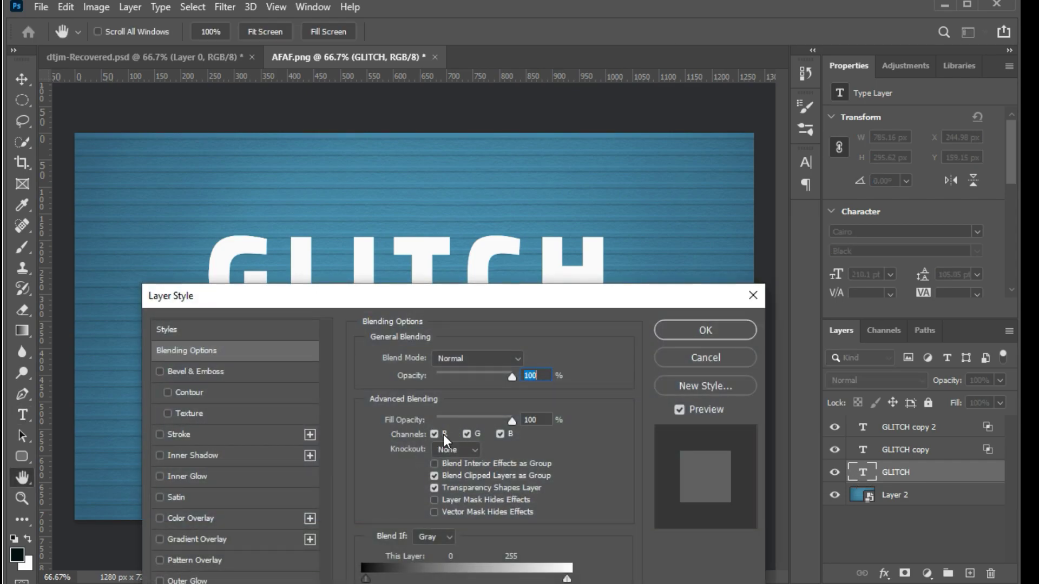
{"action": "left_click", "coordinate": [434, 434]}
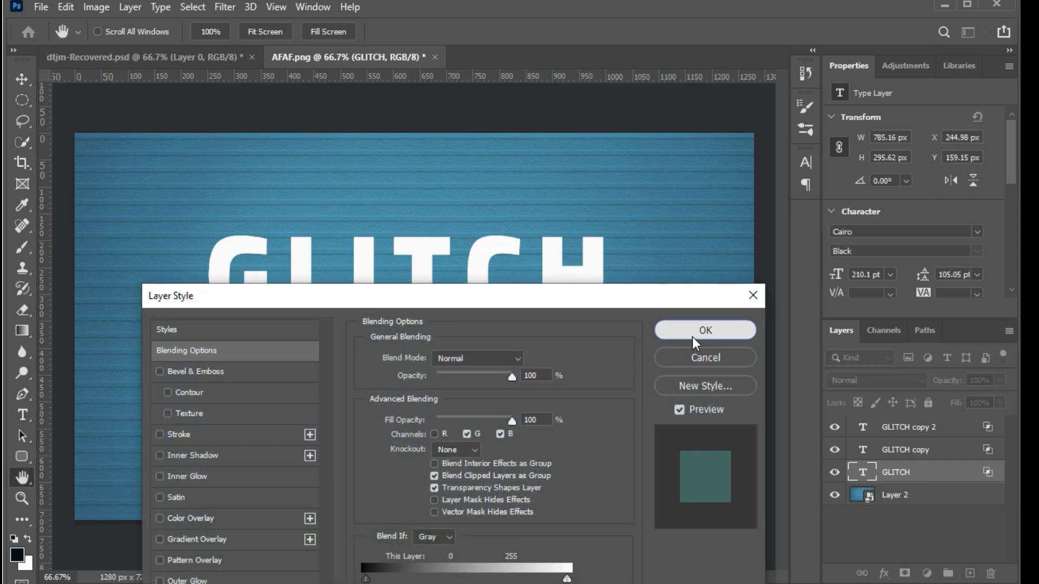
{"action": "left_click", "coordinate": [693, 337]}
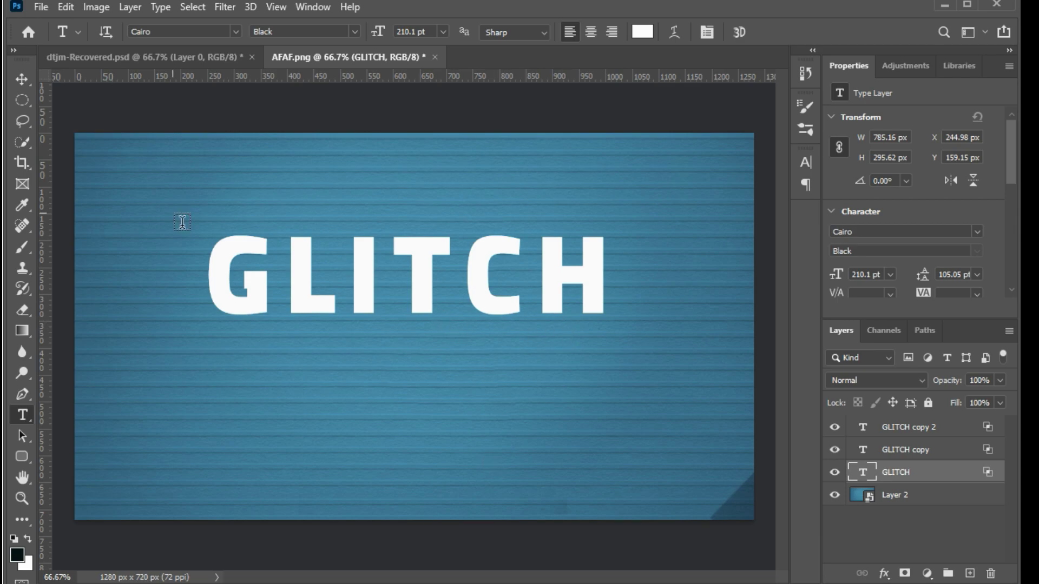
- Set the blend mode of all three GLITCH text layers to Dissolve
{"action": "left_click", "coordinate": [916, 429]}
{"action": "left_click", "coordinate": [882, 385]}
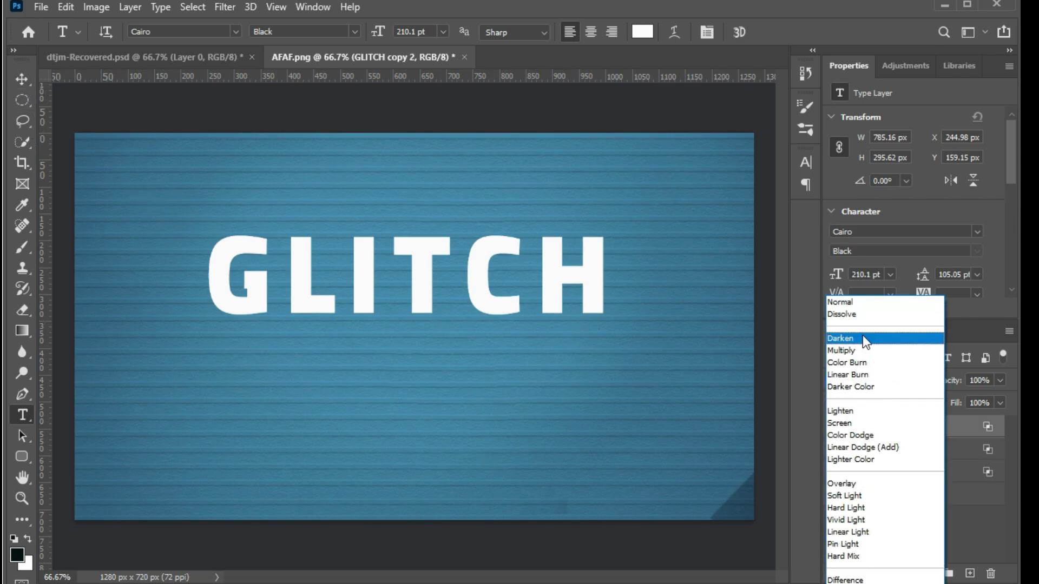
{"action": "left_click", "coordinate": [855, 315]}
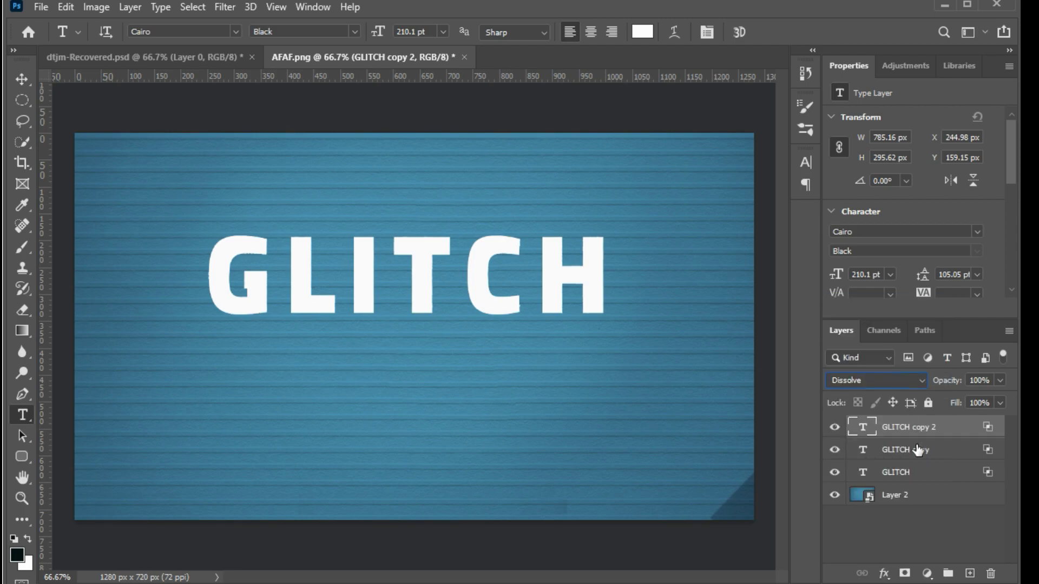
{"action": "key", "text": "ctrl+z"}
{"action": "left_click", "coordinate": [918, 450]}
{"action": "left_click", "coordinate": [890, 380]}
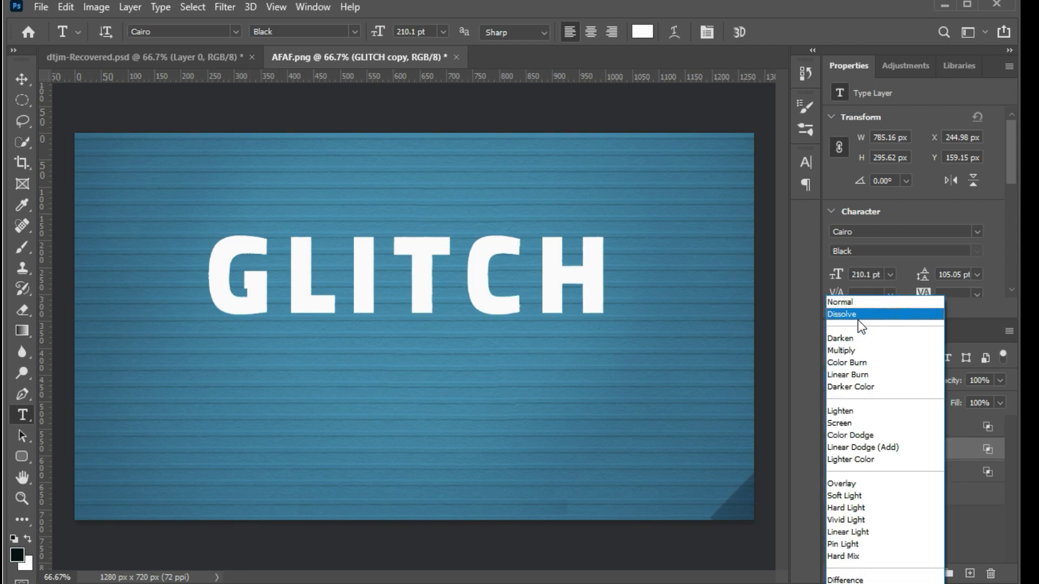
{"action": "left_click", "coordinate": [855, 316]}
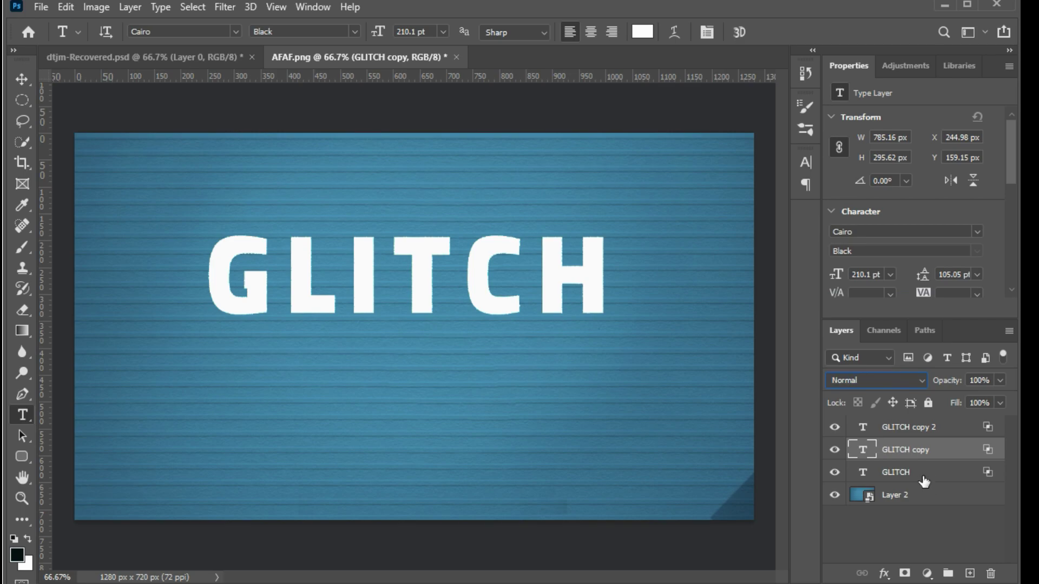
{"action": "left_click", "coordinate": [920, 479]}
{"action": "left_click", "coordinate": [875, 384]}
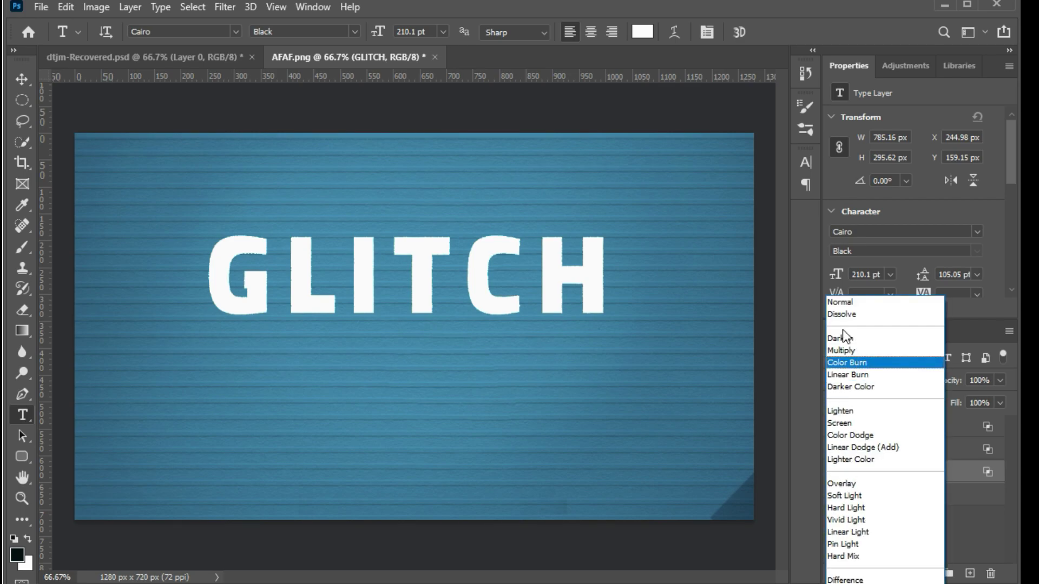
{"action": "left_click", "coordinate": [840, 318]}
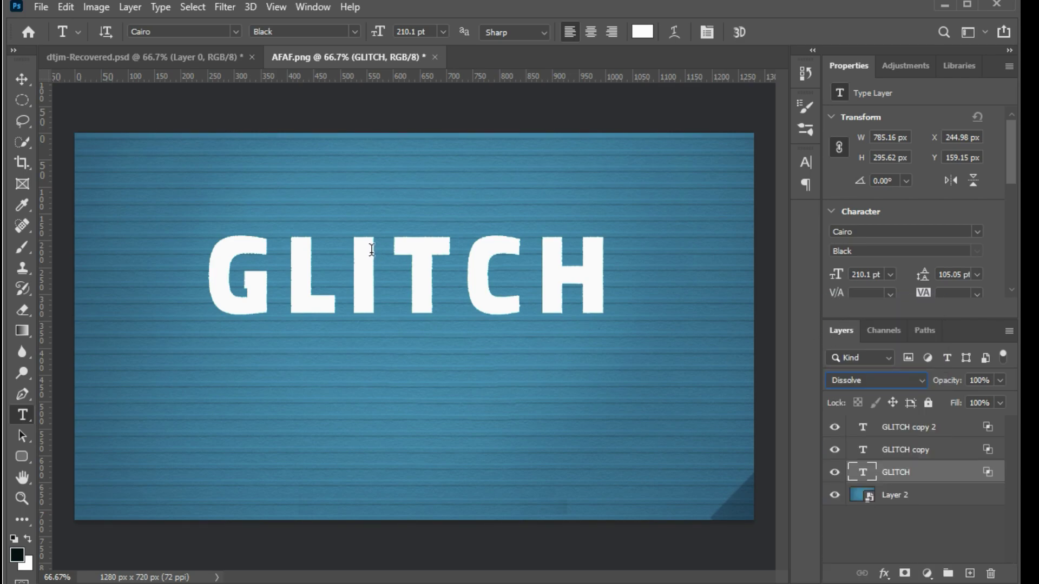
- Offset the GLITCH copy 2 text slightly down and to the left, then hide it and shift the GLITCH copy text 8 px right
{"action": "left_click", "coordinate": [22, 79]}
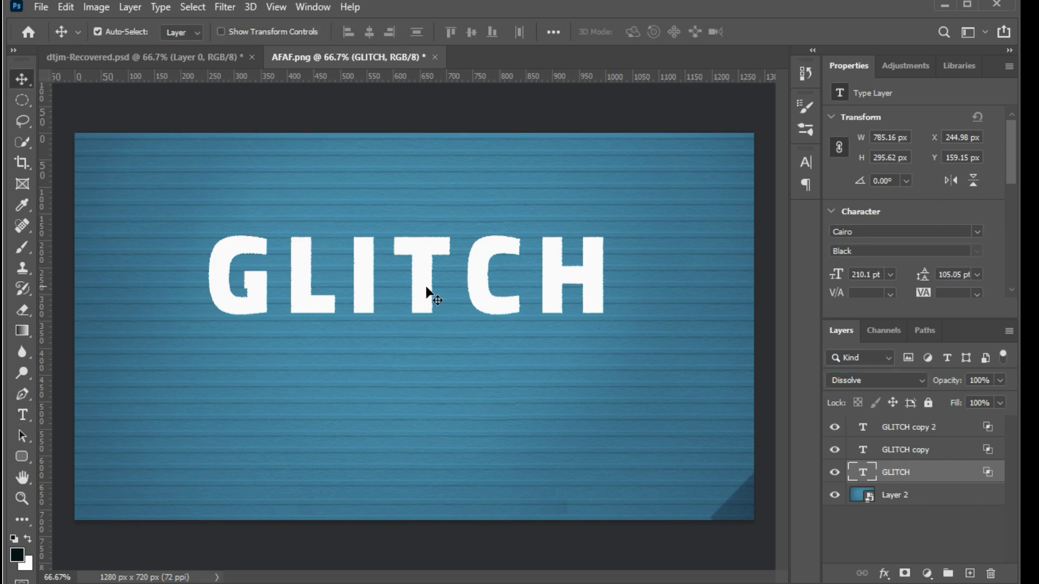
{"action": "left_click_drag", "start_coordinate": [423, 289], "coordinate": [420, 292]}
{"action": "left_click", "coordinate": [898, 456]}
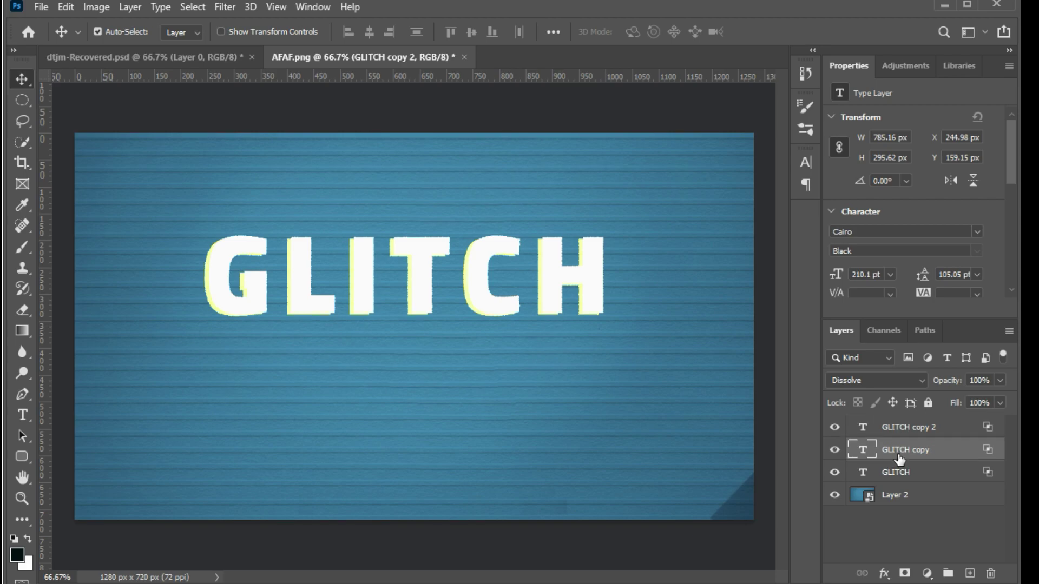
{"action": "left_click", "coordinate": [835, 427]}
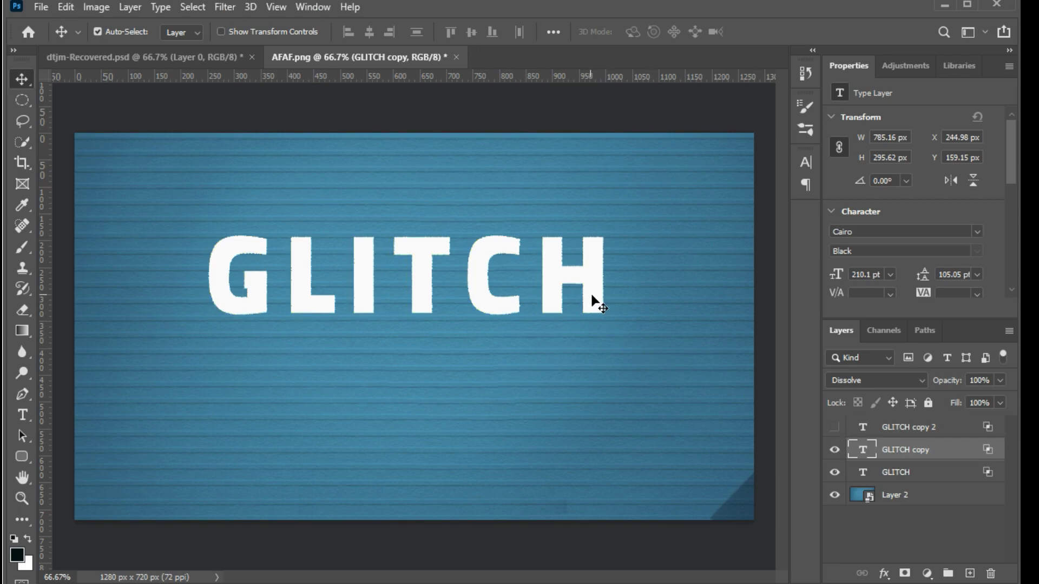
{"action": "left_click_drag", "start_coordinate": [596, 301], "coordinate": [598, 300]}
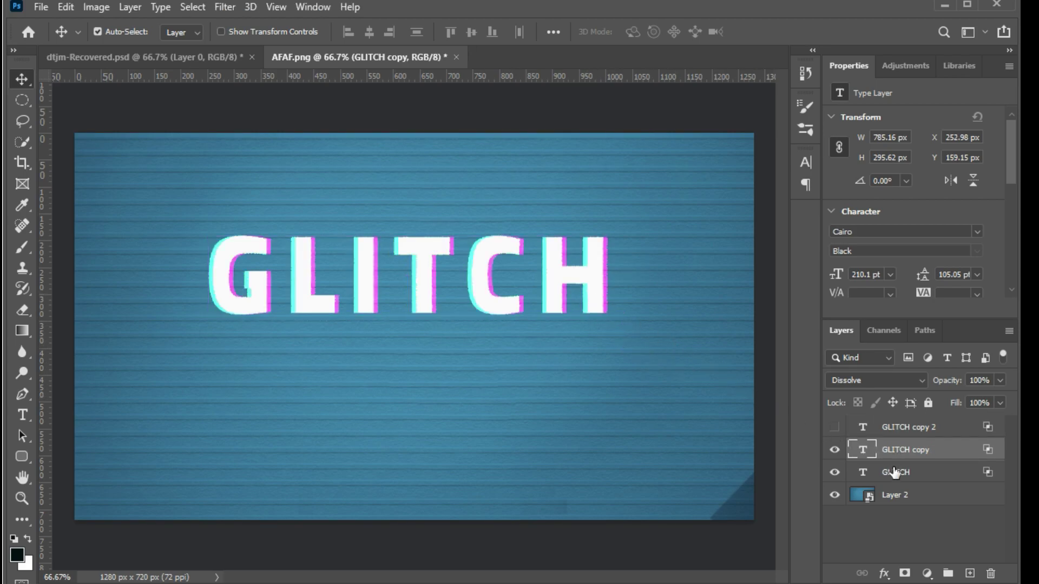
- Reorder GLITCH copy 2 below GLITCH copy, and move the original GLITCH text up about 7 px with both copies temporarily hidden
{"action": "left_click", "coordinate": [836, 428]}
{"action": "left_click_drag", "start_coordinate": [838, 433], "coordinate": [836, 465]}
{"action": "left_click", "coordinate": [835, 451]}
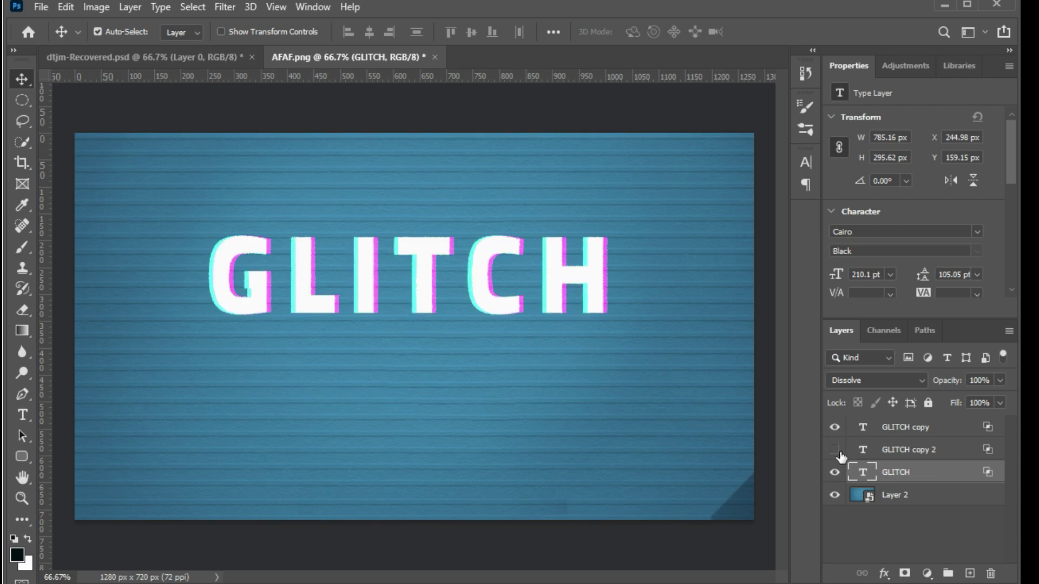
{"action": "left_click", "coordinate": [836, 429]}
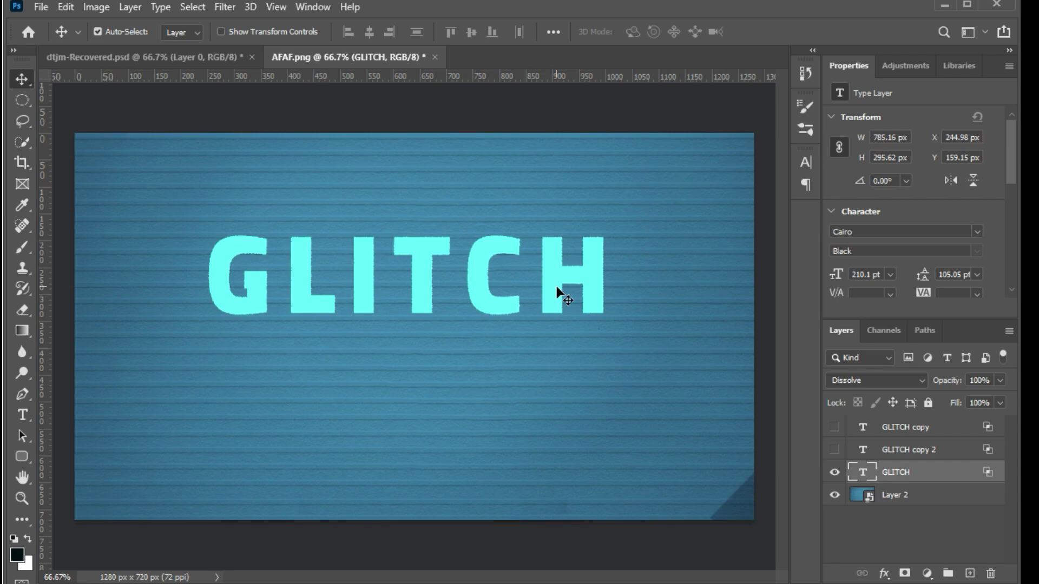
{"action": "left_click_drag", "start_coordinate": [556, 285], "coordinate": [557, 281]}
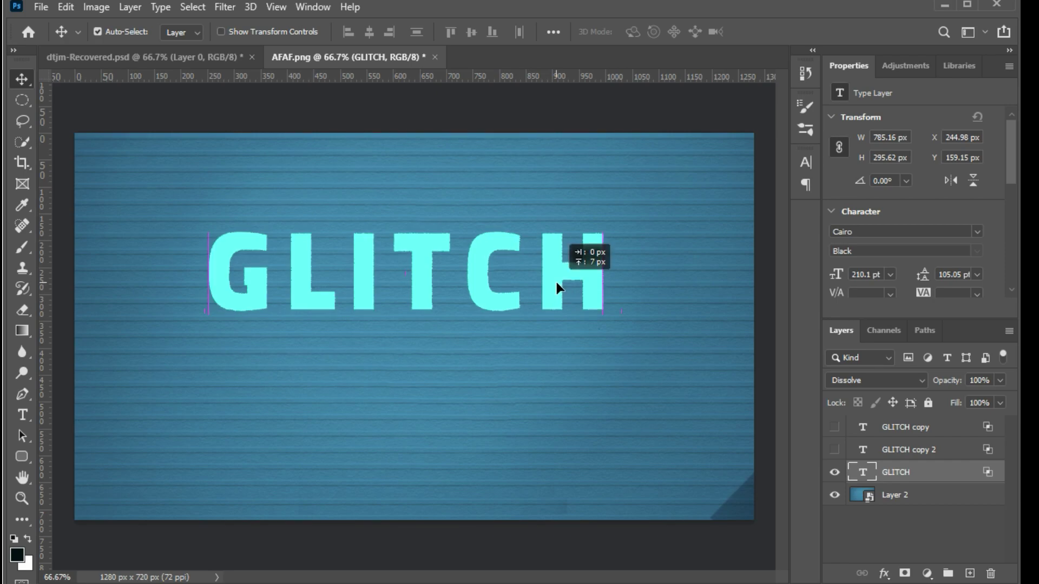
{"action": "left_click", "coordinate": [835, 450]}
{"action": "left_click", "coordinate": [835, 428]}
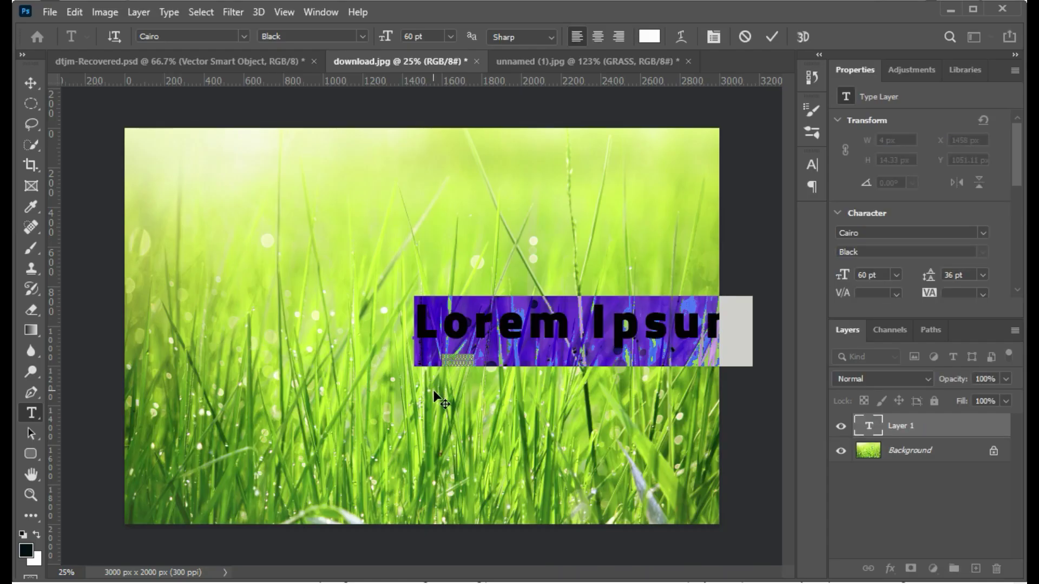
- Enter GRASS as the new white text layer in download.jpg and place it near the middle of the photo
{"action": "type", "text": "GRASS"}
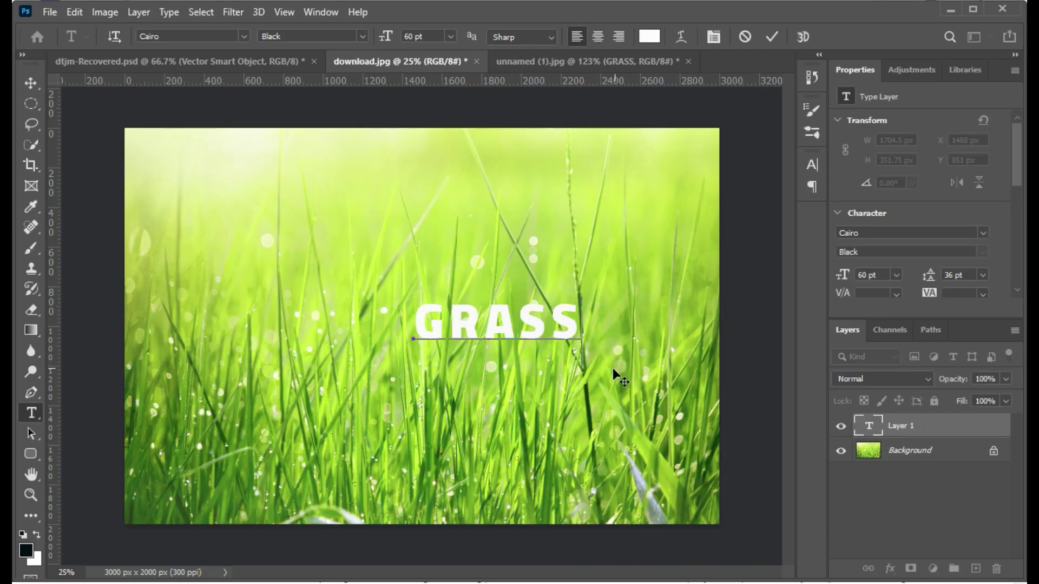
{"action": "left_click_drag", "start_coordinate": [613, 368], "coordinate": [552, 373]}
{"action": "left_click", "coordinate": [772, 43]}
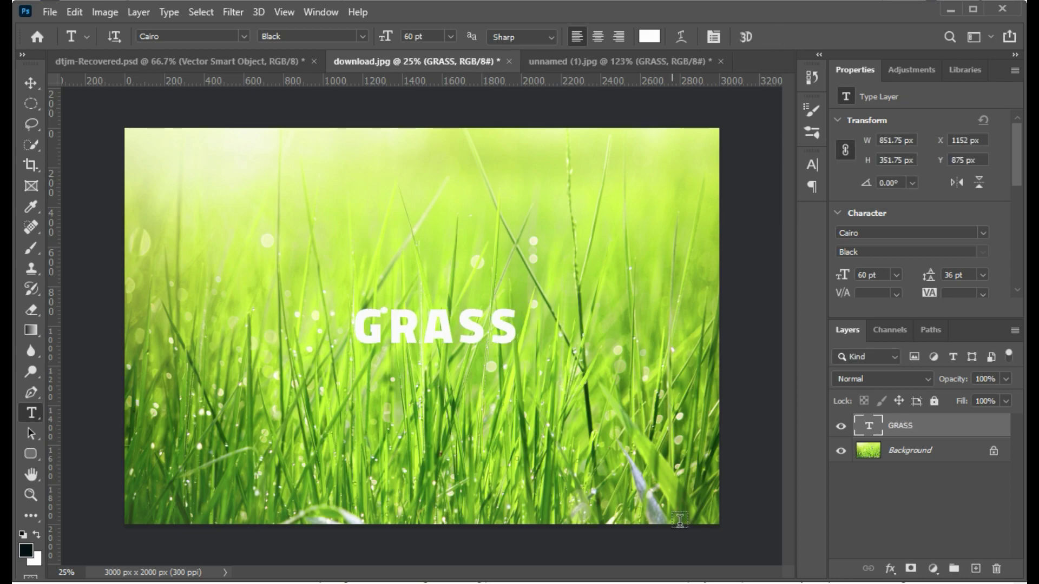
- Scale the GRASS text proportionally to about 259% with Free Transform and position it across the middle of the grass photo
{"action": "key", "text": "ctrl+t"}
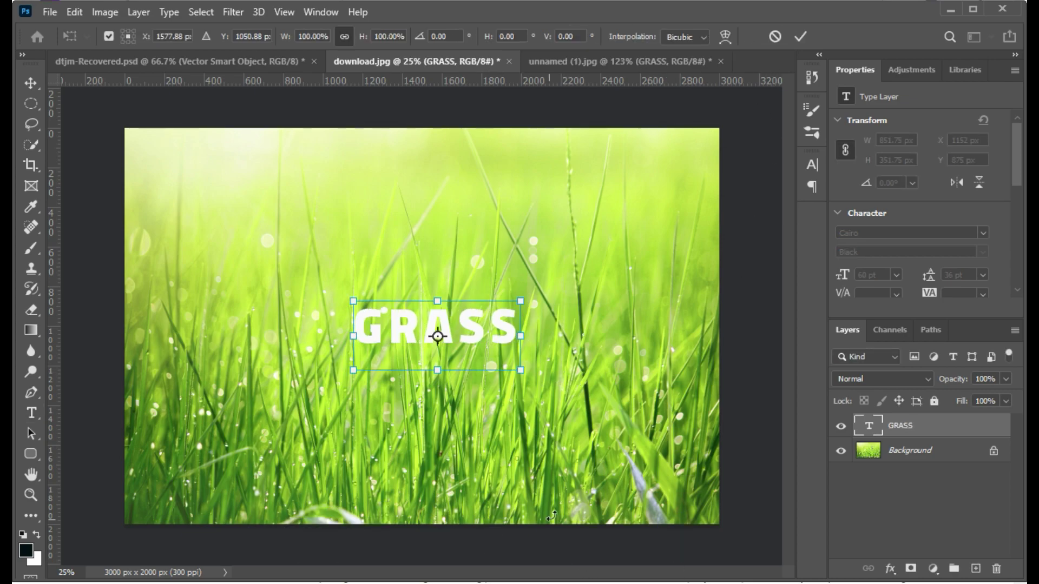
{"action": "left_click_drag", "start_coordinate": [362, 310], "coordinate": [228, 250]}
{"action": "left_click_drag", "start_coordinate": [523, 372], "coordinate": [693, 426]}
{"action": "left_click_drag", "start_coordinate": [490, 349], "coordinate": [488, 366]}
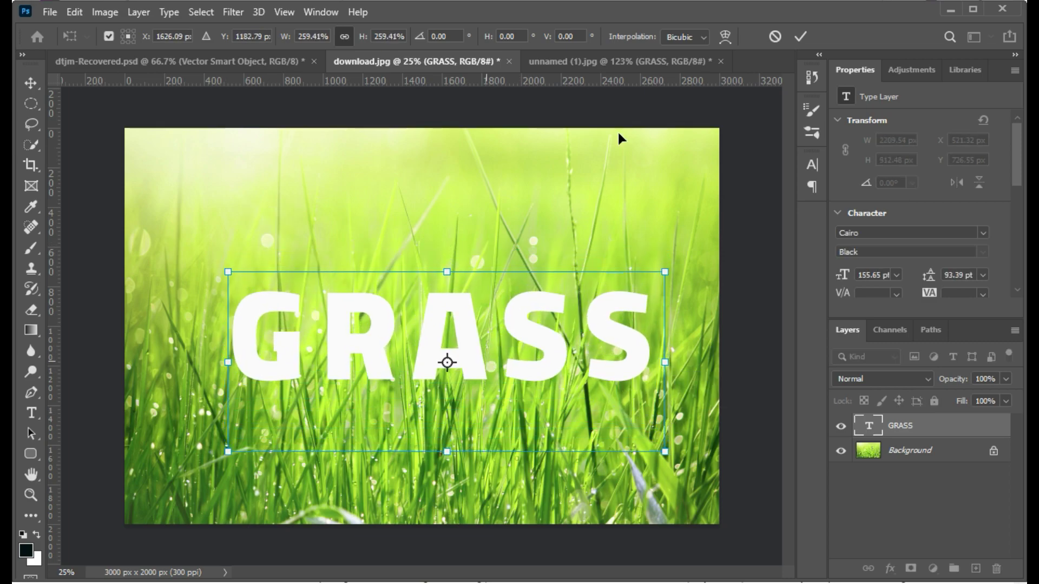
{"action": "left_click", "coordinate": [800, 36]}
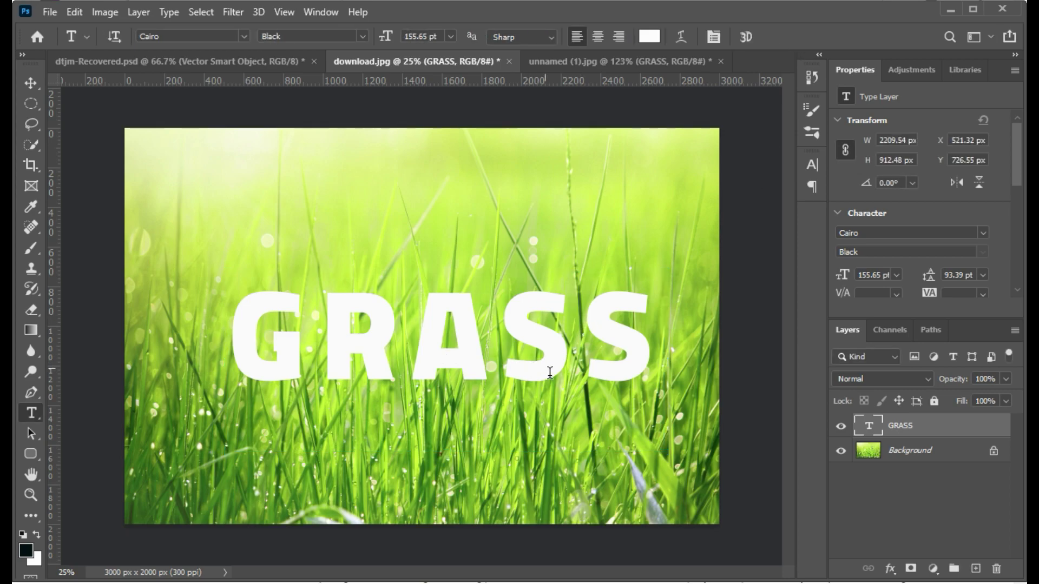
{"action": "left_click", "coordinate": [31, 82]}
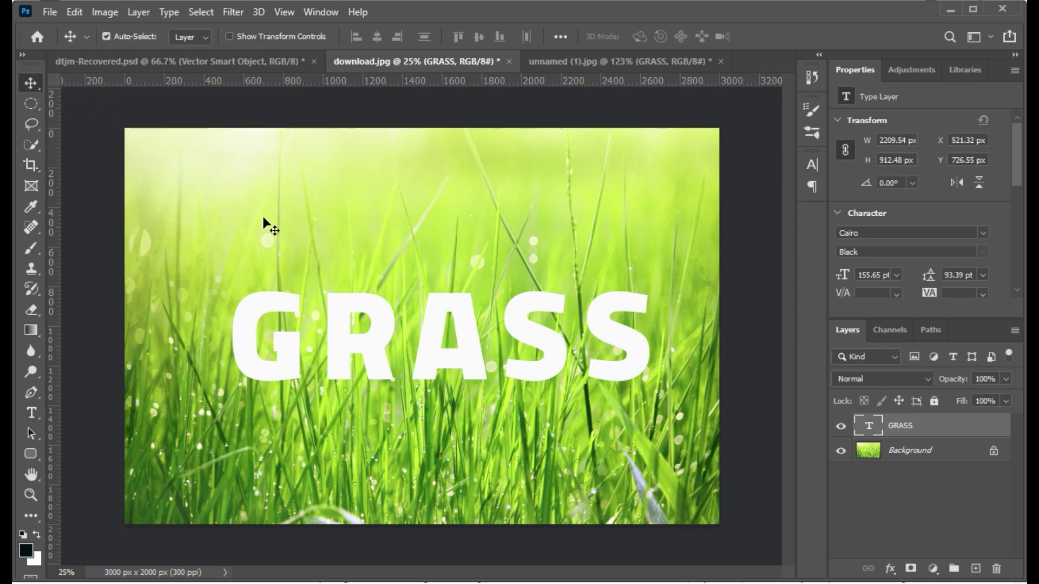
{"action": "left_click_drag", "start_coordinate": [619, 370], "coordinate": [601, 379]}
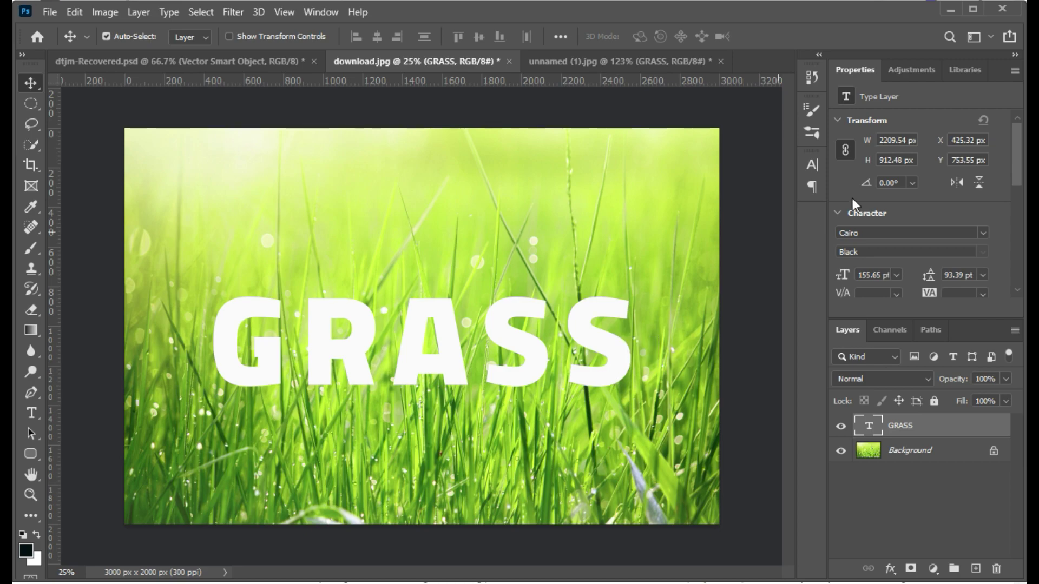
- Open the GRASS layer's blending options and set Blend If to Green
{"action": "double_click", "coordinate": [927, 431]}
{"action": "left_click_drag", "start_coordinate": [441, 305], "coordinate": [791, 85]}
{"action": "left_click", "coordinate": [786, 317]}
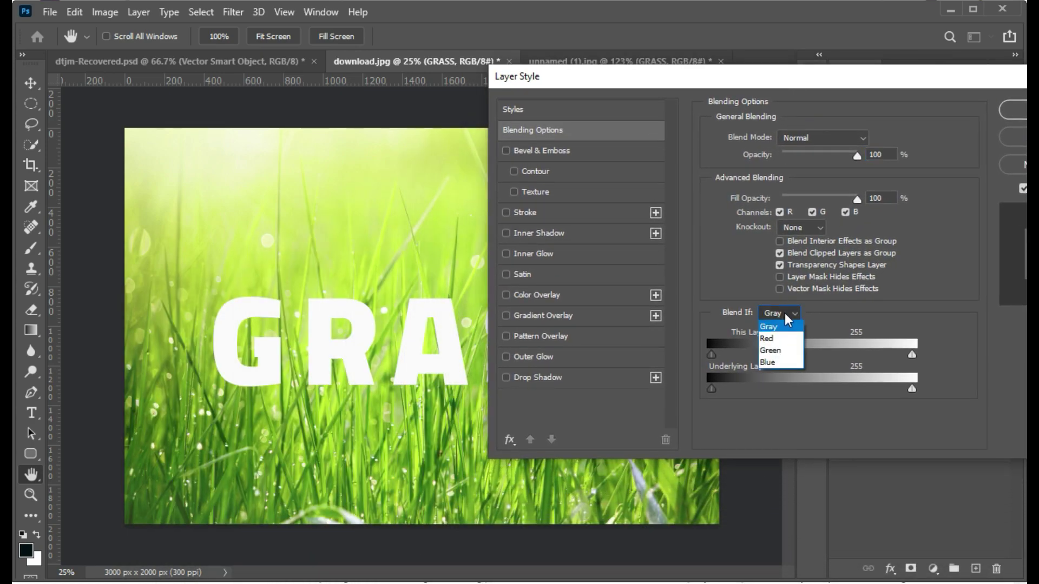
{"action": "key", "text": "Down"}
{"action": "key", "text": "Down"}
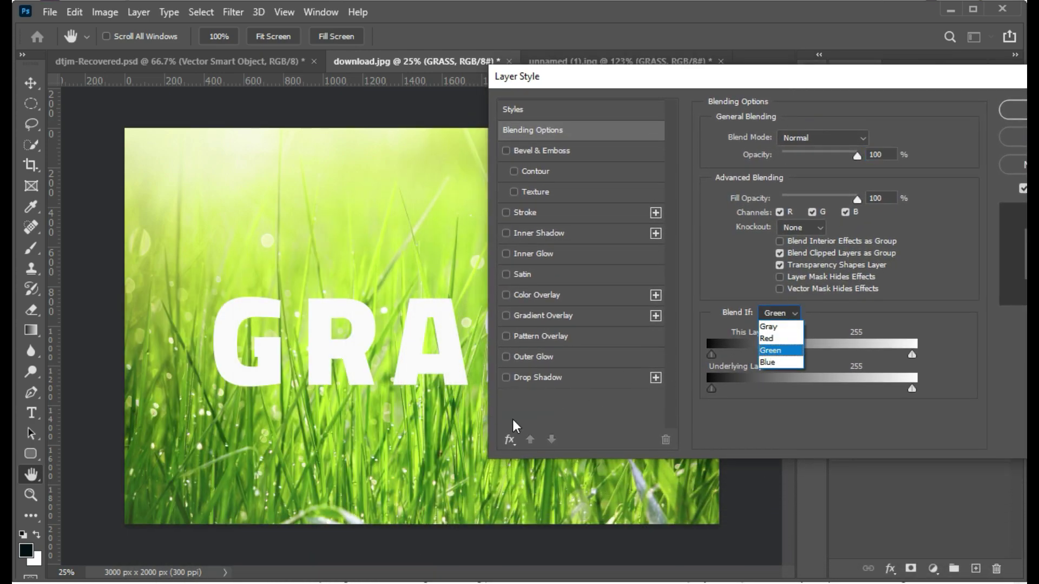
{"action": "left_click", "coordinate": [773, 352]}
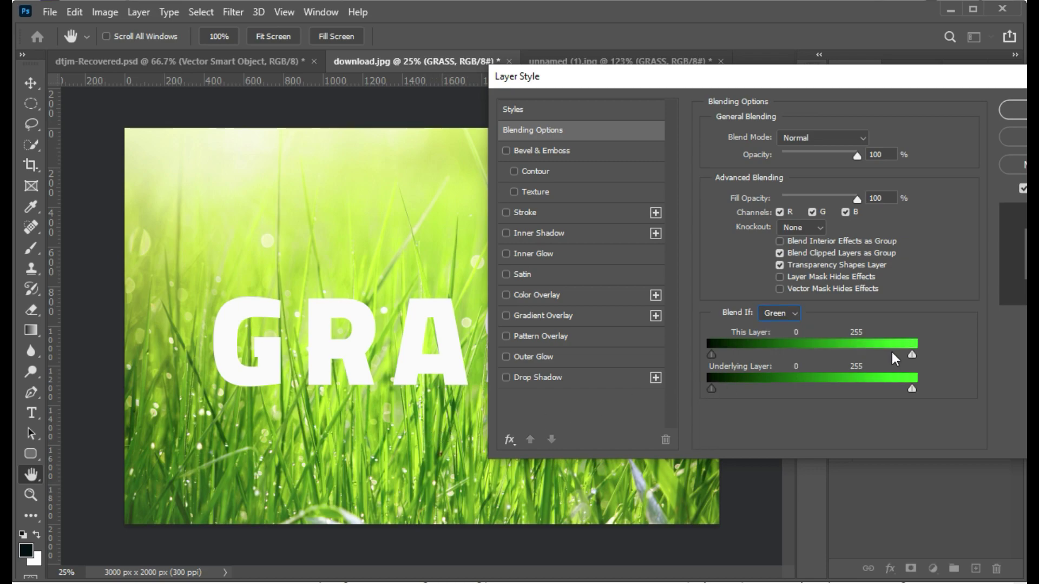
- Raise the Underlying Layer's dark limit to 181 for the GRASS layer, and move the text lower to about X 481, Y 894 px
{"action": "left_click_drag", "start_coordinate": [773, 85], "coordinate": [868, 101]}
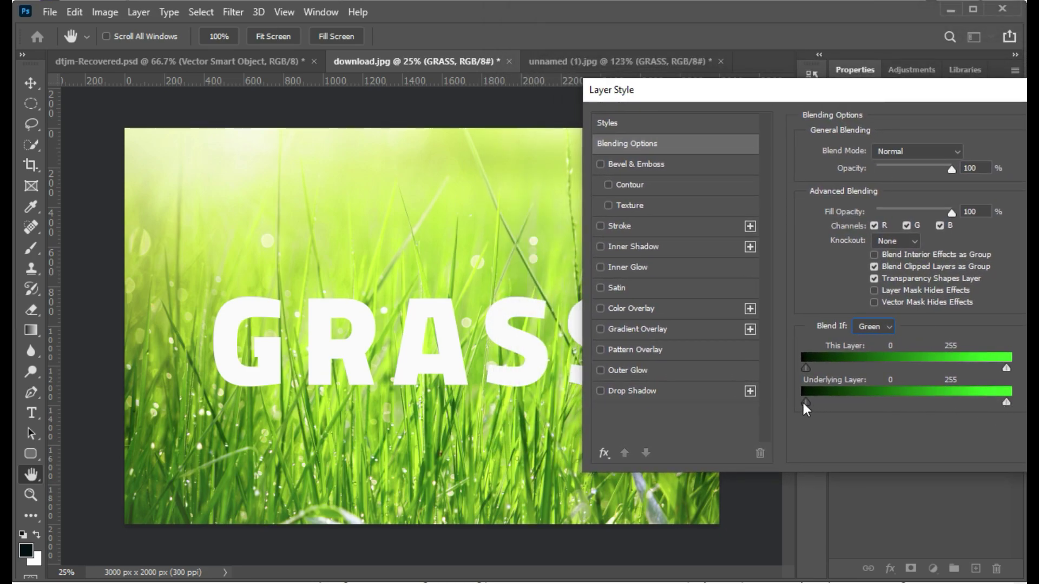
{"action": "left_click_drag", "start_coordinate": [809, 404], "coordinate": [948, 403]}
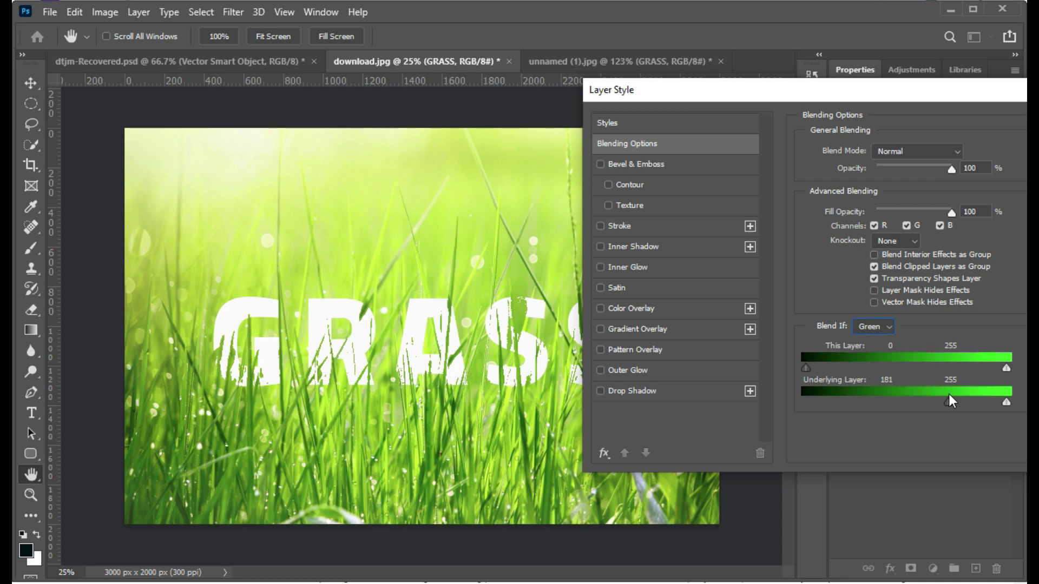
{"action": "left_click_drag", "start_coordinate": [859, 102], "coordinate": [546, 402]}
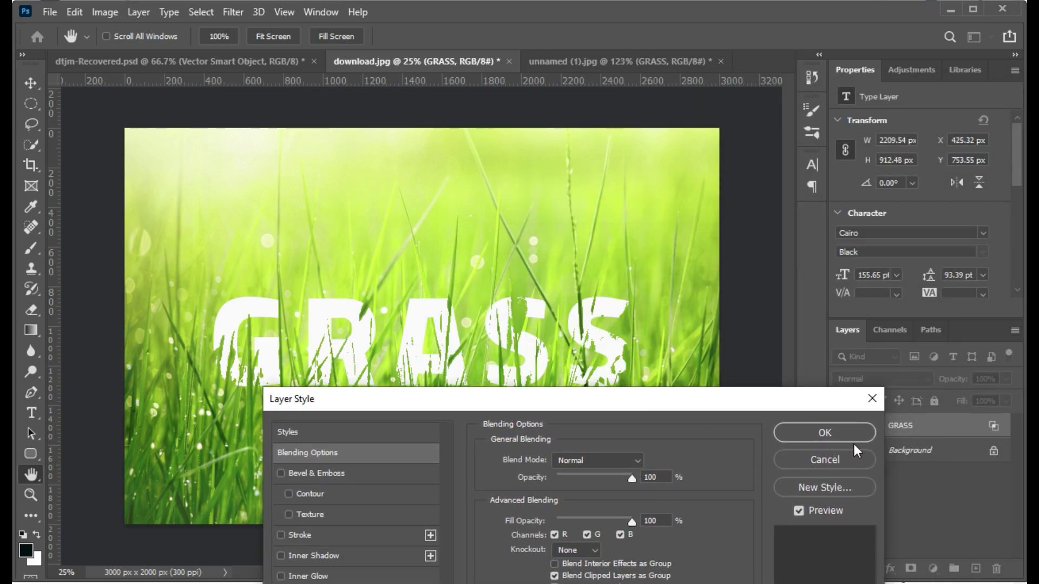
{"action": "key", "text": "v"}
{"action": "left_click", "coordinate": [824, 433]}
{"action": "mouse_move", "coordinate": [457, 369]}
{"action": "left_mouse_down"}
{"action": "mouse_move", "coordinate": [485, 366]}
{"action": "mouse_move", "coordinate": [460, 380]}
{"action": "mouse_move", "coordinate": [464, 396]}
{"action": "mouse_move", "coordinate": [421, 393]}
{"action": "mouse_move", "coordinate": [459, 418]}
{"action": "mouse_move", "coordinate": [462, 443]}
{"action": "mouse_move", "coordinate": [469, 348]}
{"action": "mouse_move", "coordinate": [445, 411]}
{"action": "mouse_move", "coordinate": [509, 399]}
{"action": "mouse_move", "coordinate": [492, 407]}
{"action": "mouse_move", "coordinate": [450, 384]}
{"action": "mouse_move", "coordinate": [452, 372]}
{"action": "mouse_move", "coordinate": [458, 382]}
{"action": "left_mouse_up"}
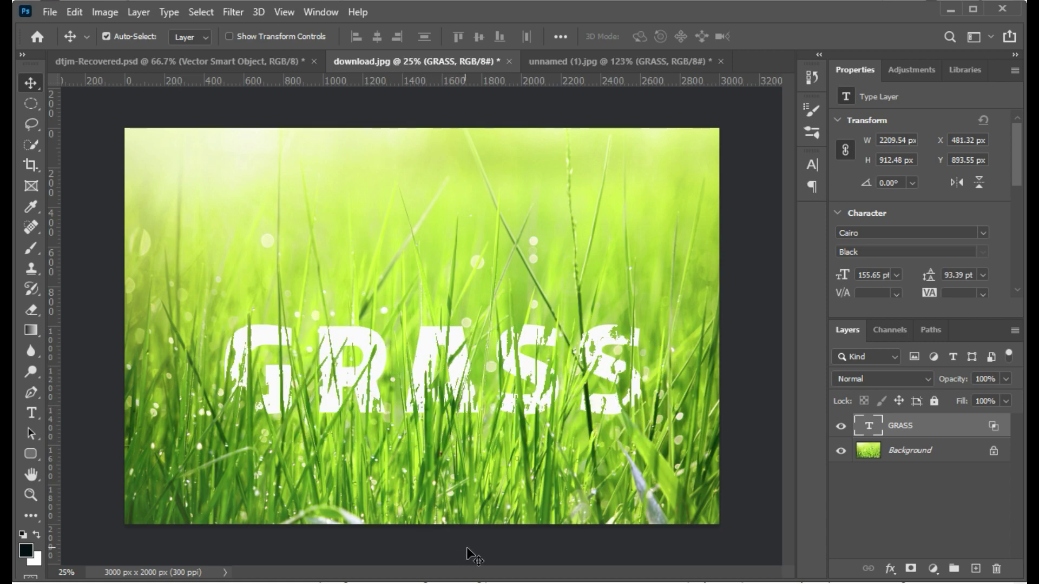